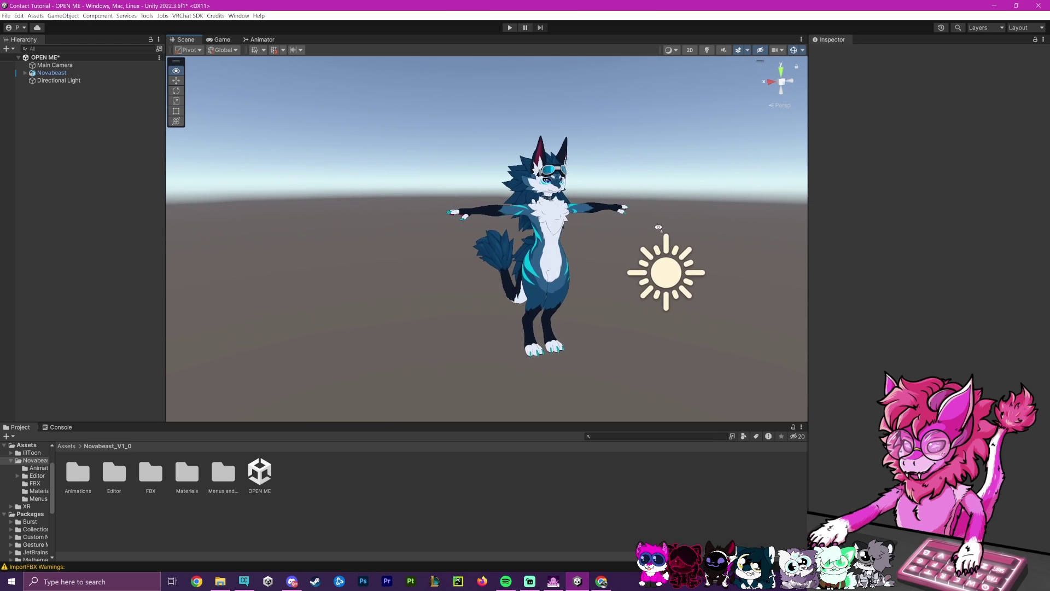
{"action": "key", "text": "w"}
{"action": "mouse_move", "coordinate": [675, 226]}
{"action": "right_mouse_down"}
{"action": "mouse_move", "coordinate": [697, 225]}
{"action": "mouse_move", "coordinate": [675, 224]}
{"action": "right_mouse_up"}
{"action": "key", "text": "s"}
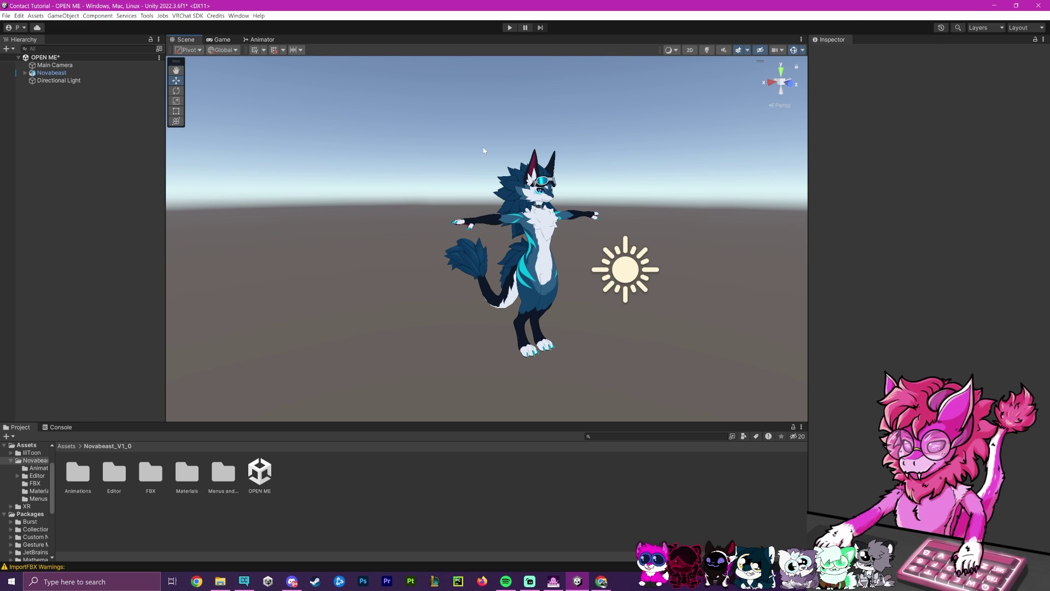
{"action": "left_click", "coordinate": [551, 265]}
{"action": "middle_click_drag", "start_coordinate": [680, 254], "coordinate": [644, 253]}
{"action": "left_click", "coordinate": [627, 245]}
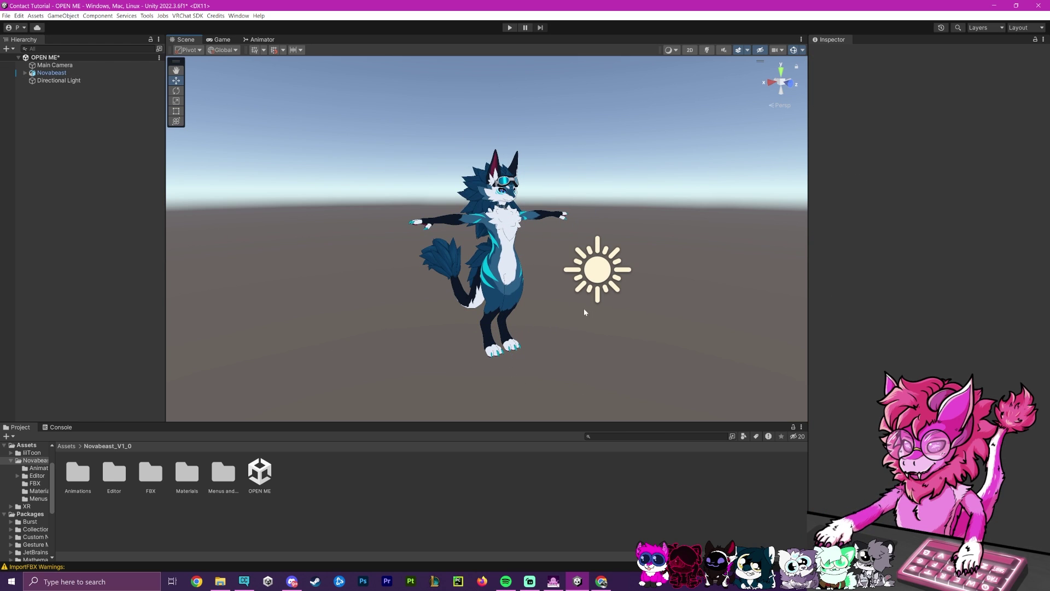
{"action": "left_click_drag", "start_coordinate": [438, 315], "coordinate": [628, 253], "text": "alt"}
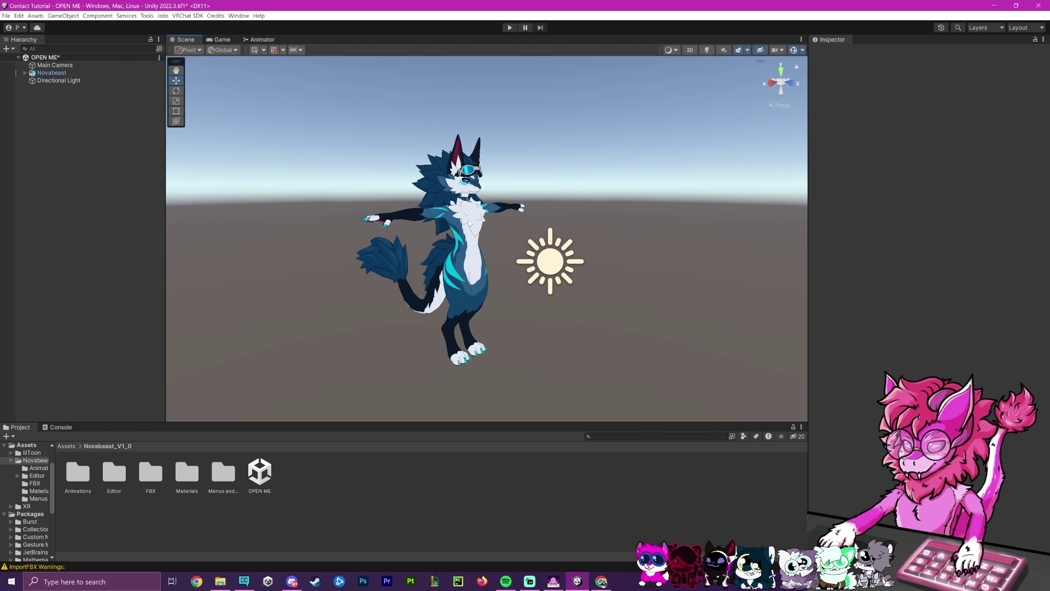
{"action": "left_click_drag", "start_coordinate": [564, 222], "coordinate": [542, 217], "text": "alt"}
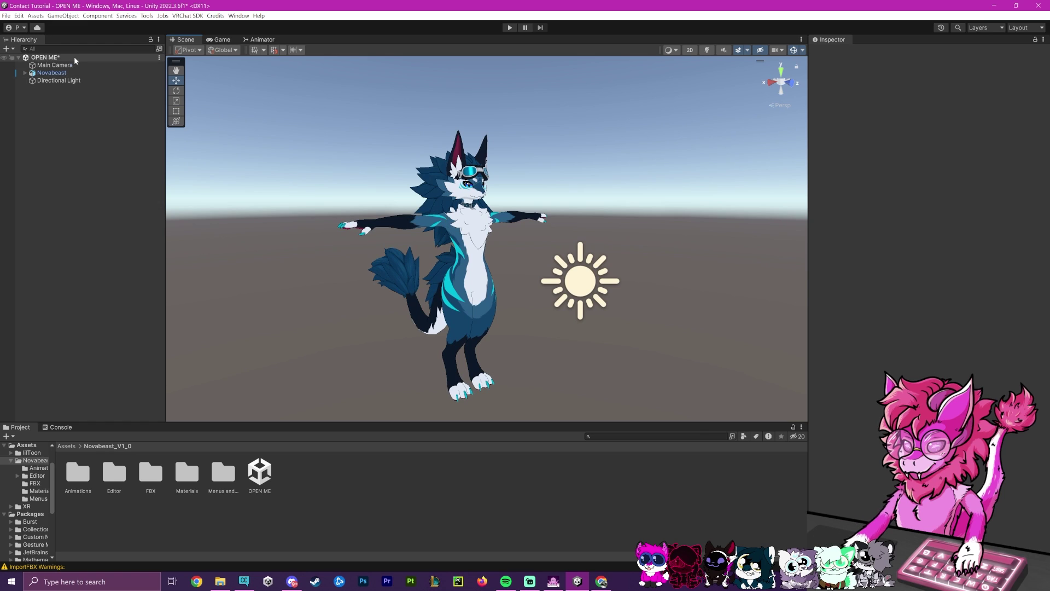
Step: Expand the Novabeast avatar in the hierarchy and assign Novabeast FX as its Animator controller
{"action": "left_click", "coordinate": [44, 73]}
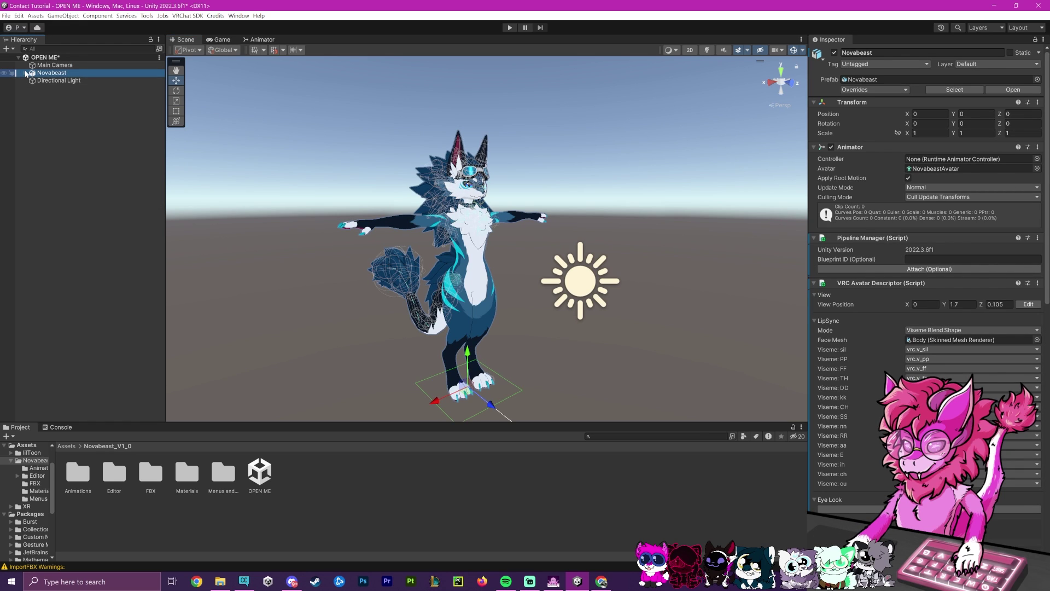
{"action": "left_click", "coordinate": [25, 73]}
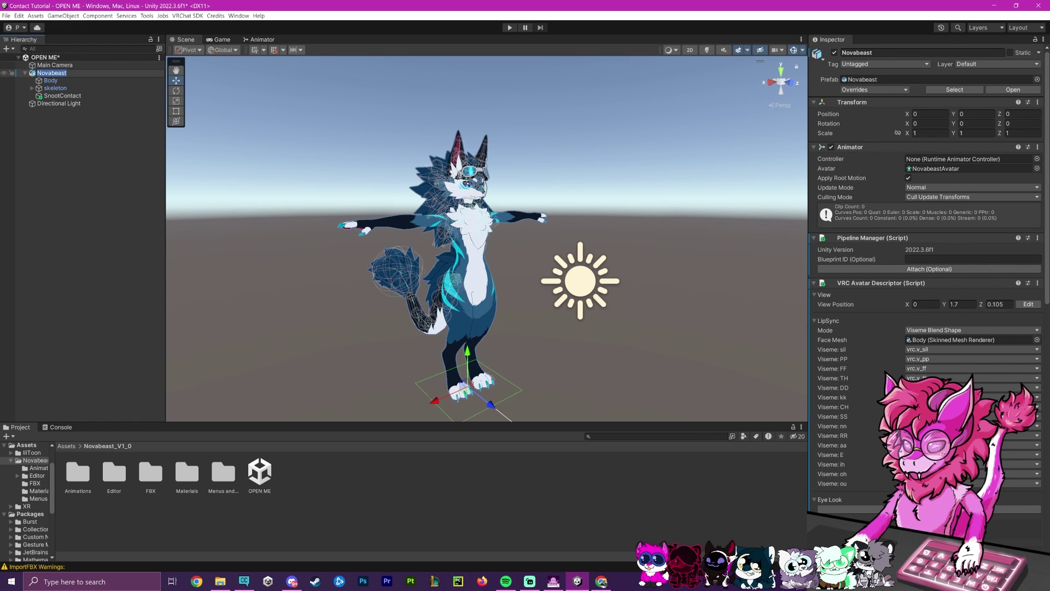
{"action": "left_click", "coordinate": [51, 80]}
{"action": "left_click", "coordinate": [52, 72]}
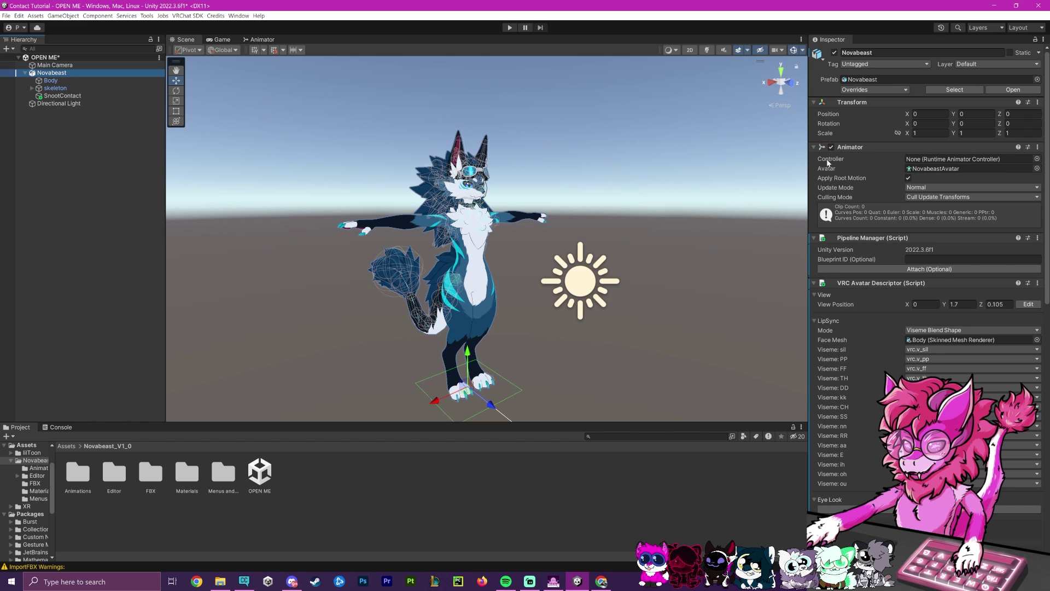
{"action": "left_click", "coordinate": [1036, 158]}
{"action": "left_click", "coordinate": [754, 206]}
{"action": "double_click", "coordinate": [753, 207]}
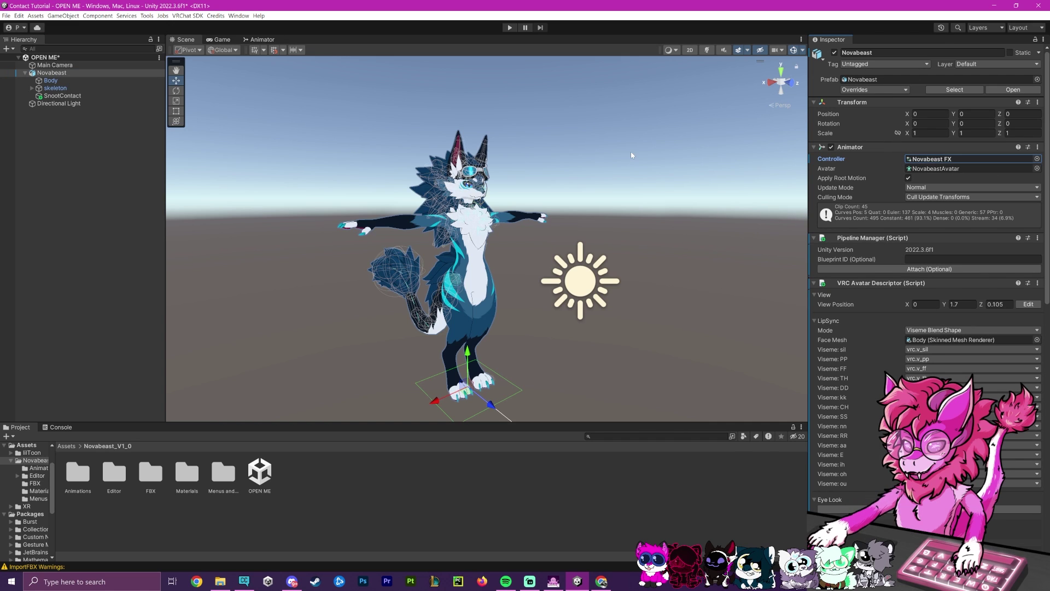
{"action": "left_click", "coordinate": [504, 171]}
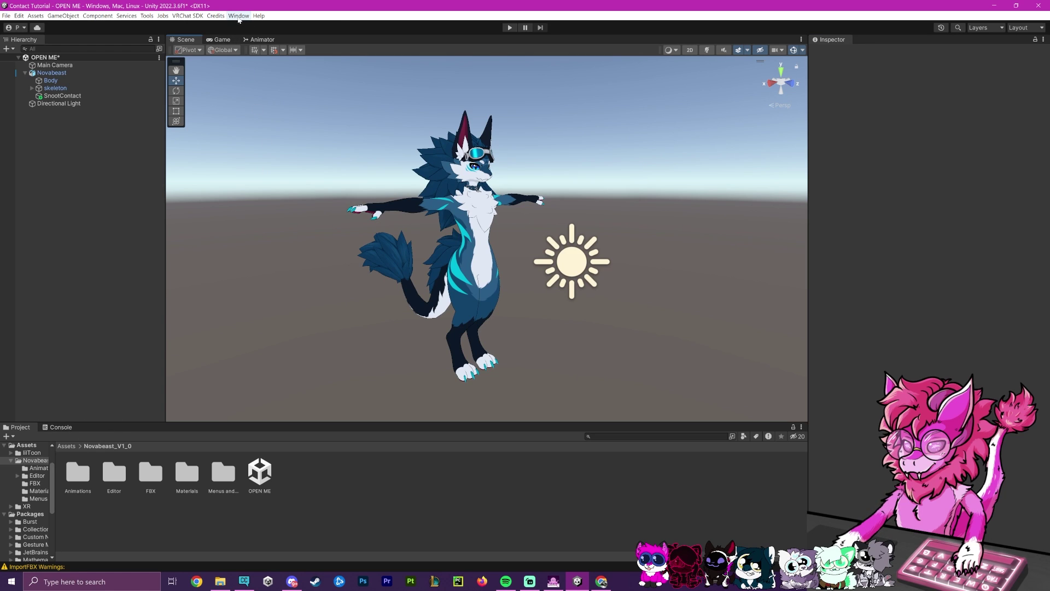
Step: Open the Animator window to show the layers of the avatar's controller
{"action": "left_click", "coordinate": [239, 16]}
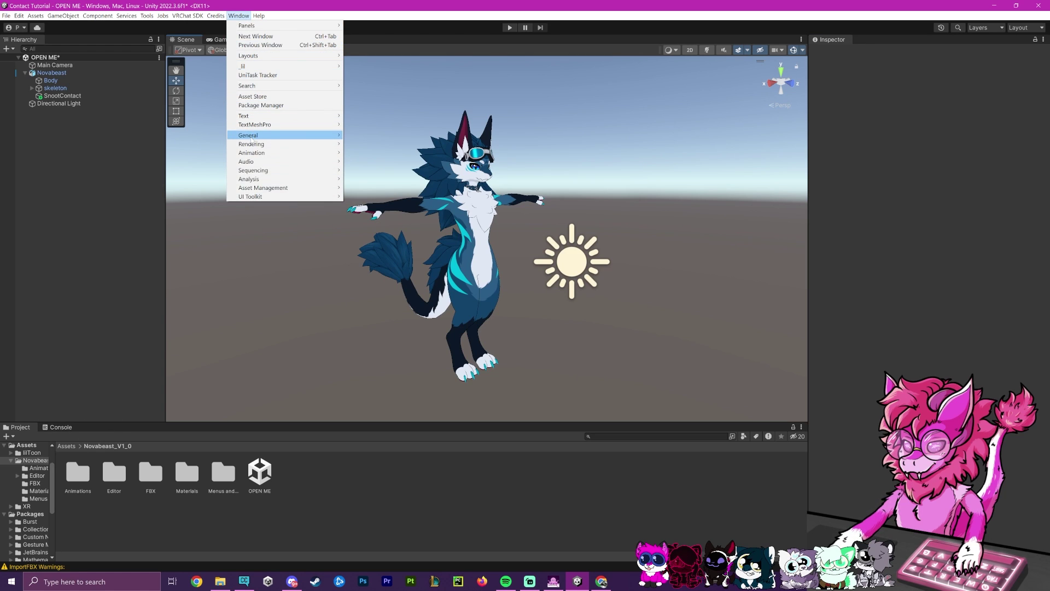
{"action": "mouse_move", "coordinate": [253, 153]}
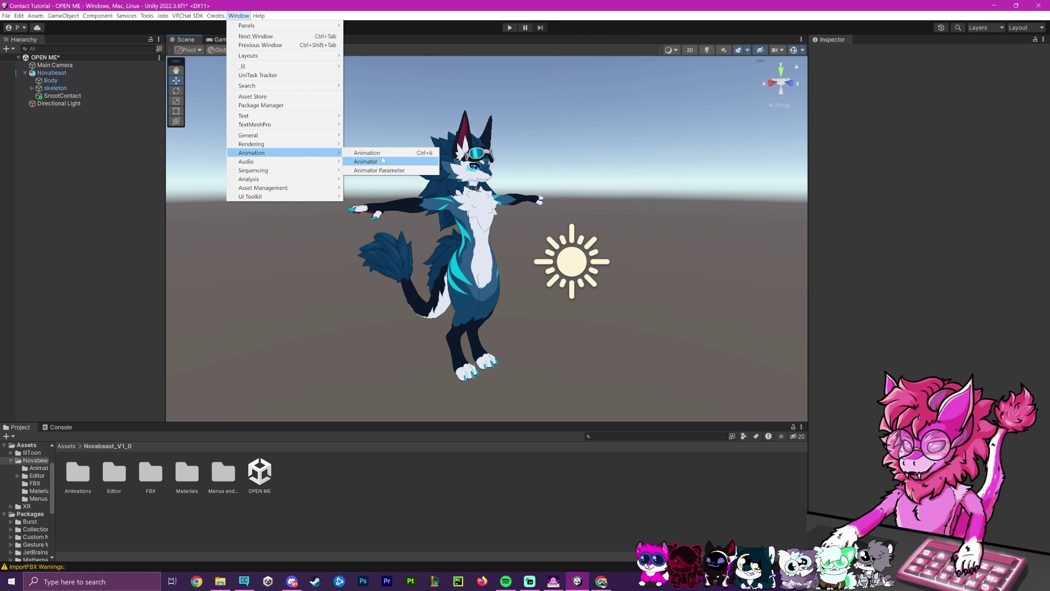
{"action": "left_click", "coordinate": [365, 162]}
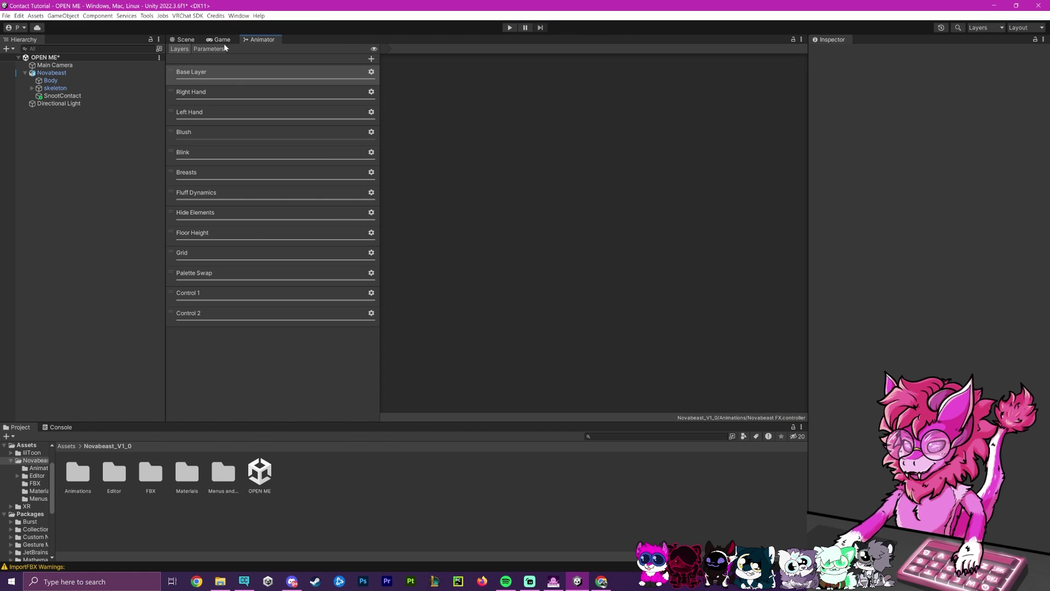
Step: Open the Animation window, dock it beside the Console, and return to the Scene and Project views
{"action": "left_click", "coordinate": [238, 15]}
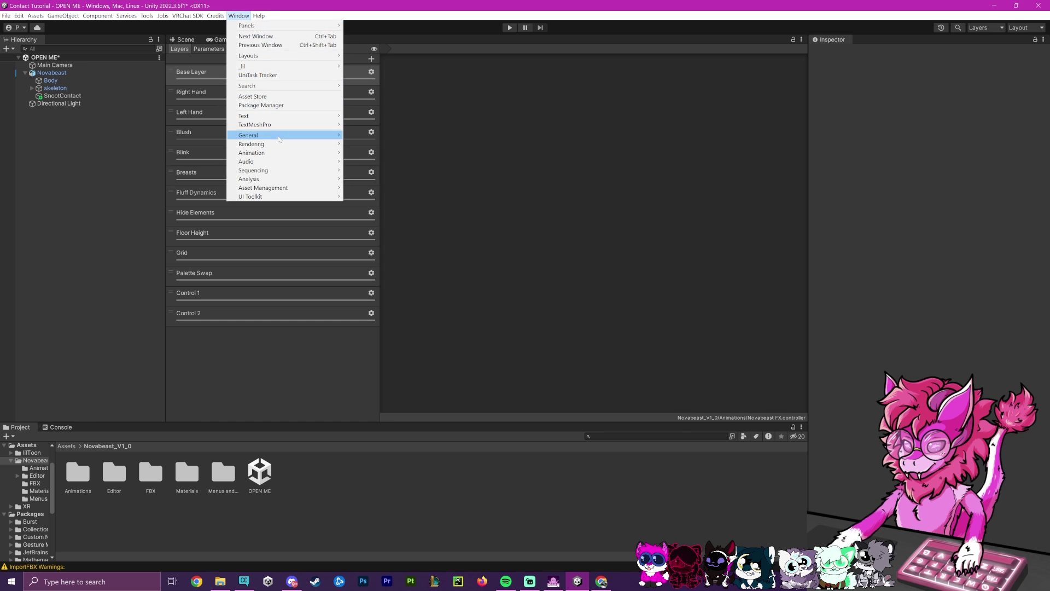
{"action": "mouse_move", "coordinate": [268, 153]}
{"action": "left_click", "coordinate": [364, 153]}
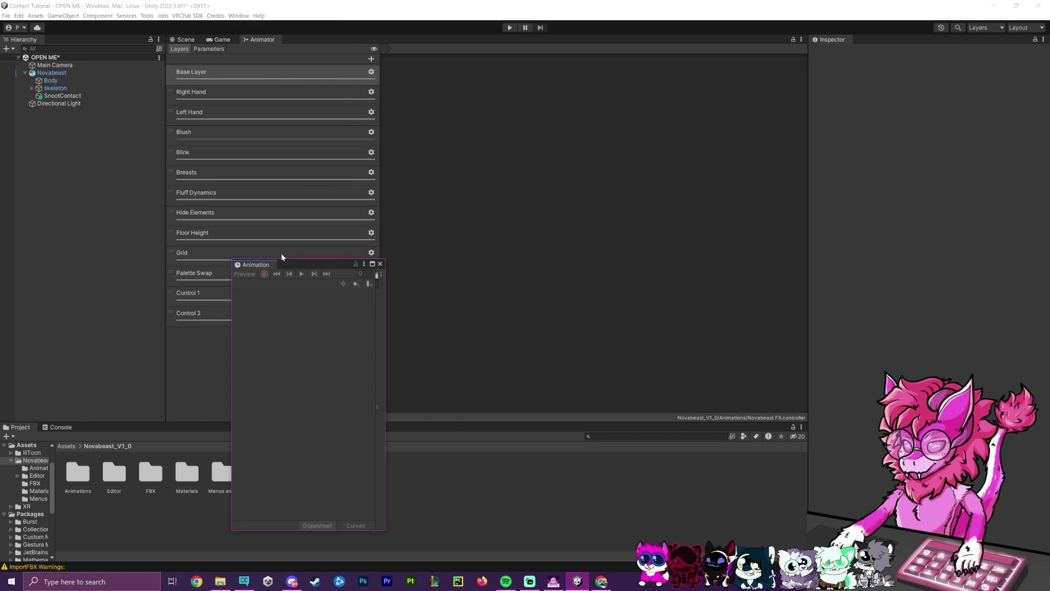
{"action": "left_click_drag", "start_coordinate": [256, 266], "coordinate": [87, 433]}
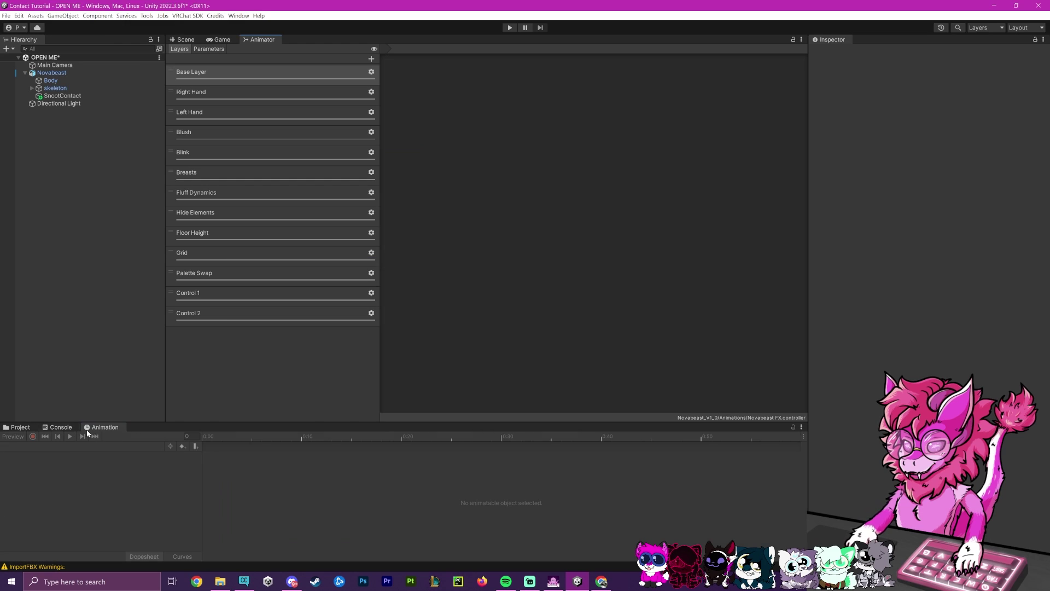
{"action": "left_click", "coordinate": [184, 40]}
{"action": "left_click", "coordinate": [33, 427]}
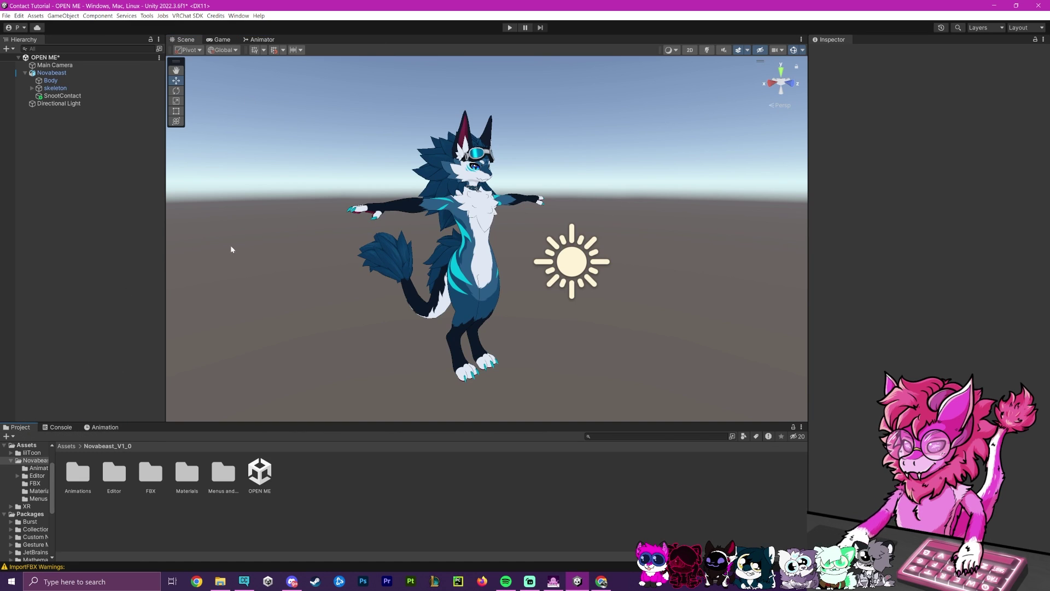
Step: Create a new animation clip named Empty for the Novabeast avatar in the Novabeast_V1_0 folder
{"action": "left_click", "coordinate": [34, 73]}
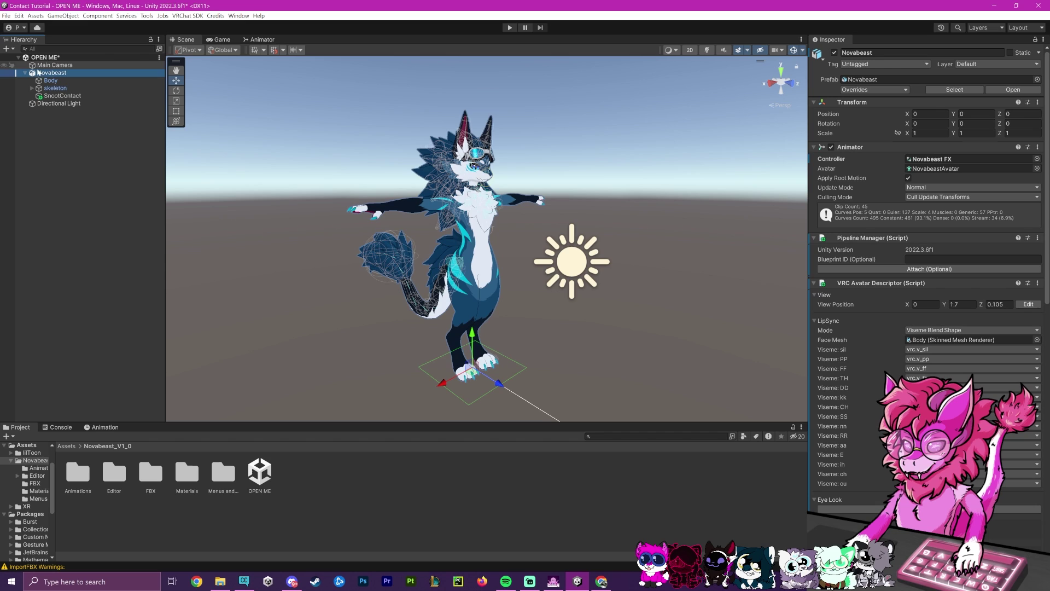
{"action": "left_click", "coordinate": [97, 427]}
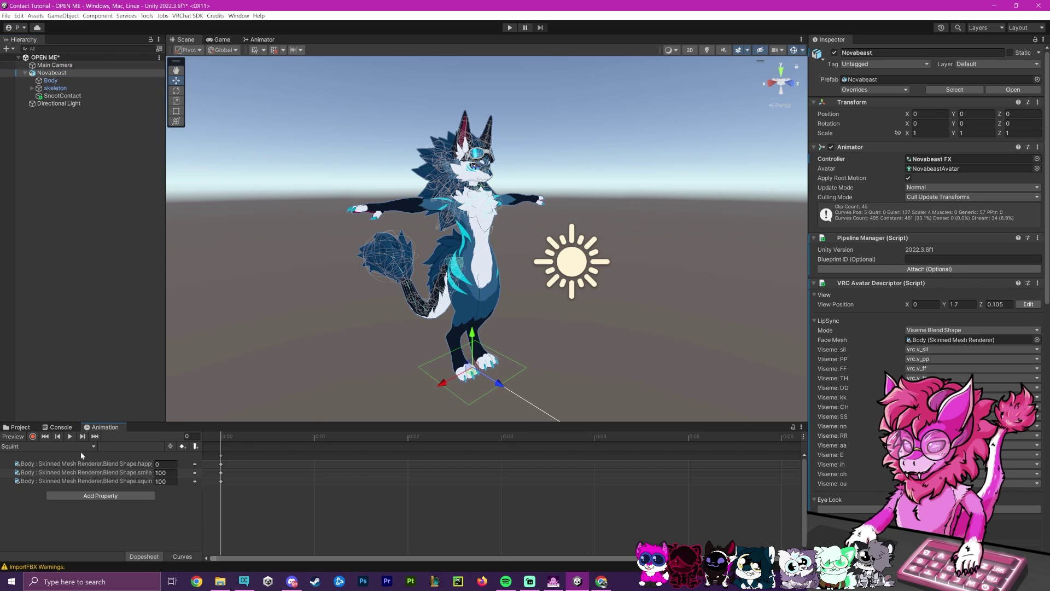
{"action": "left_click", "coordinate": [17, 446]}
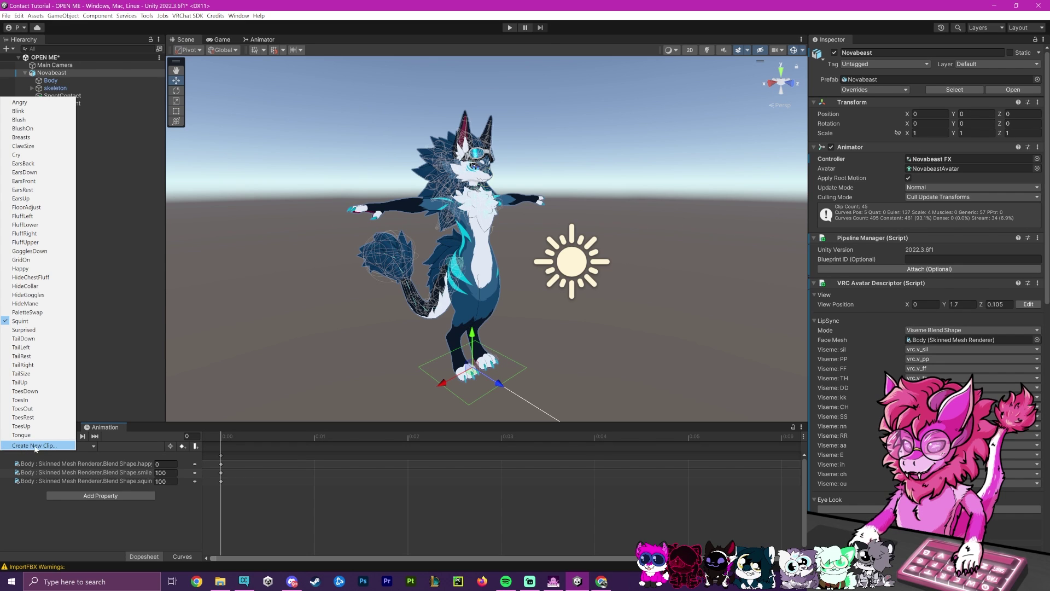
{"action": "left_click", "coordinate": [26, 446]}
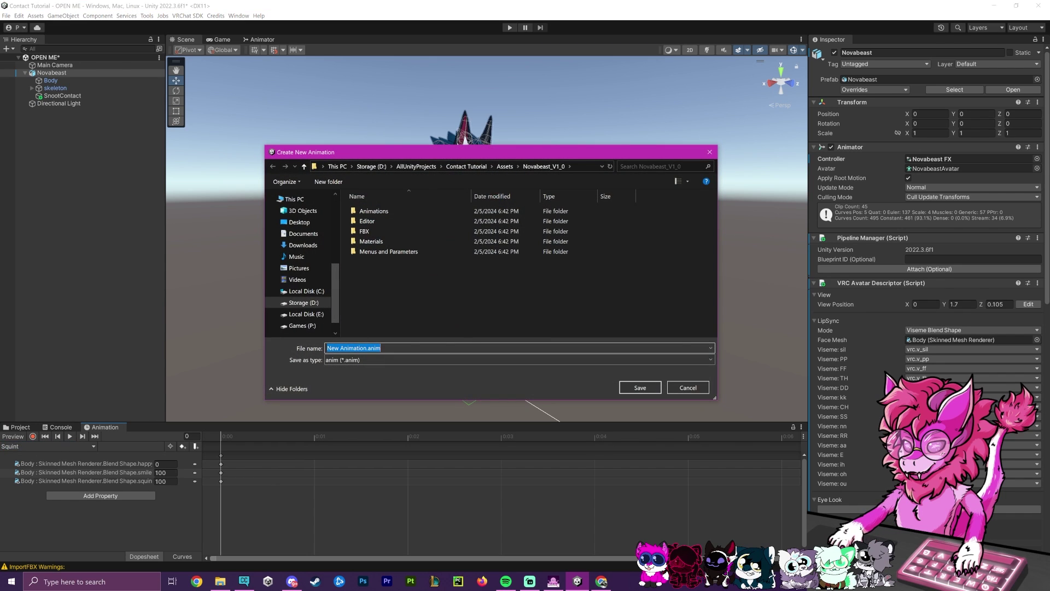
{"action": "type", "text": "Empty"}
{"action": "key", "text": "Return"}
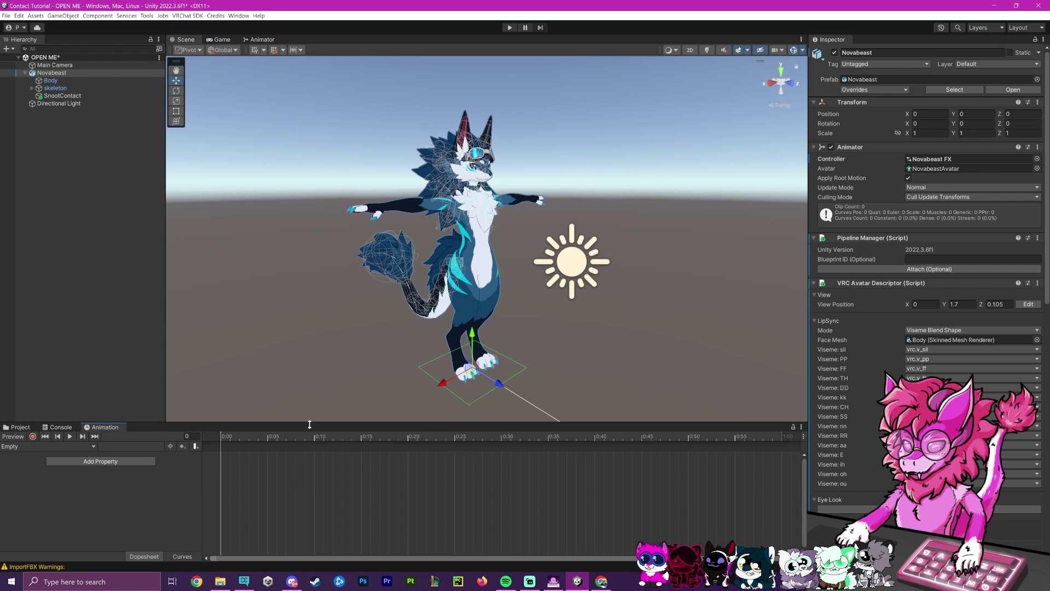
Step: Locate the Empty clip among the Novabeast_V1_0 project assets and inspect its properties
{"action": "left_click", "coordinate": [5, 429]}
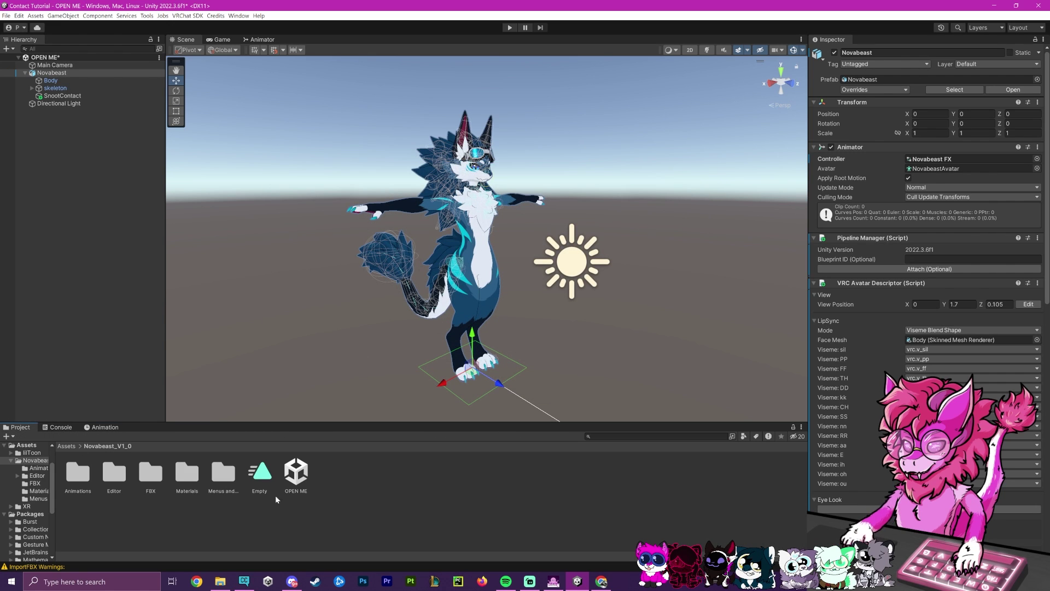
{"action": "left_click", "coordinate": [274, 494]}
{"action": "left_click_drag", "start_coordinate": [260, 476], "coordinate": [252, 485]}
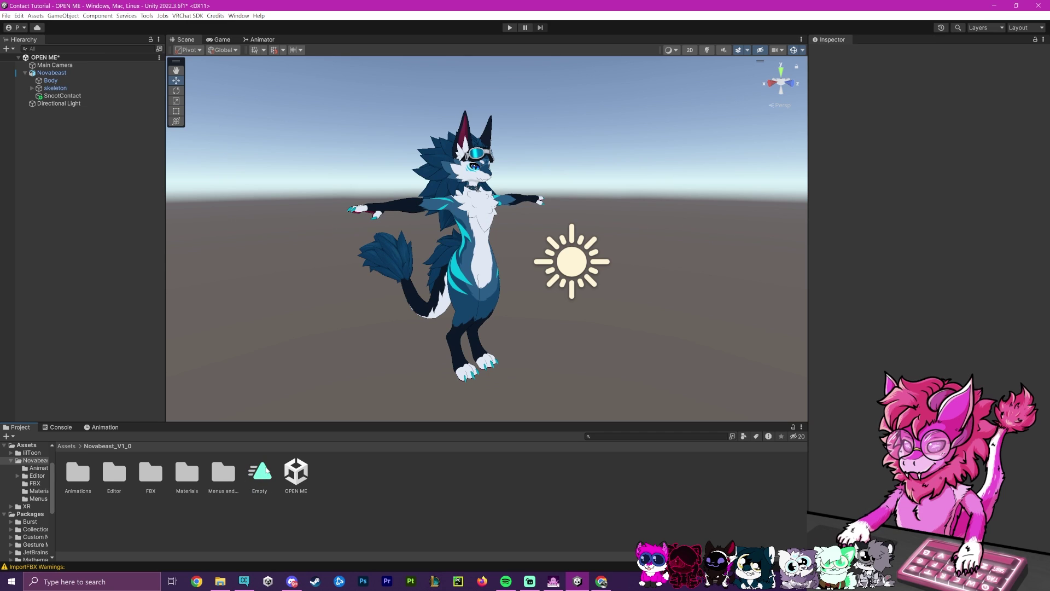
{"action": "left_click", "coordinate": [252, 488]}
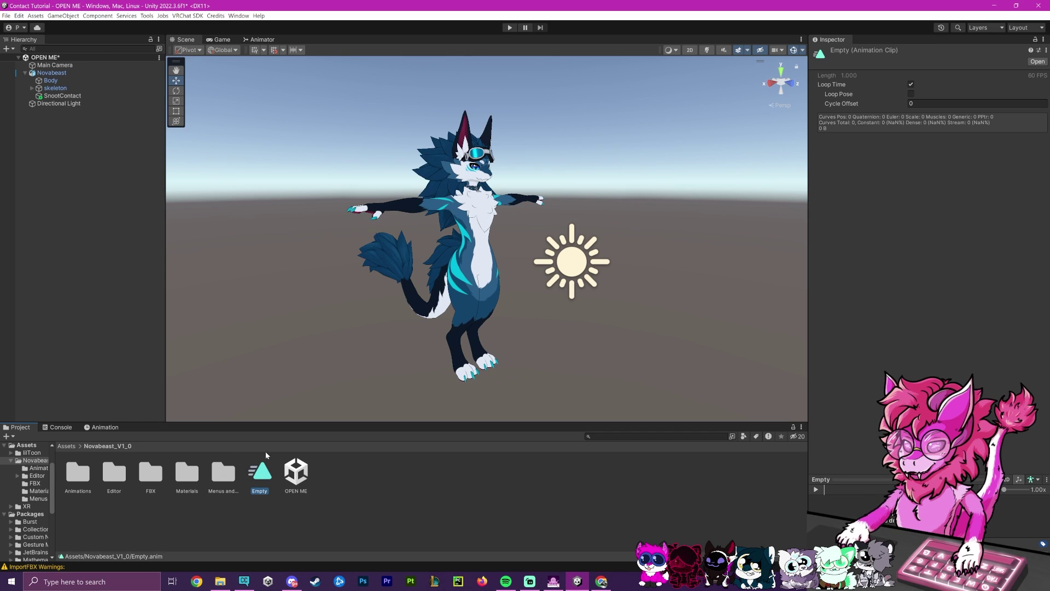
Step: Locate the Nova Parameters asset through the avatar descriptor's Expressions section and open it for editing
{"action": "left_click", "coordinate": [52, 72]}
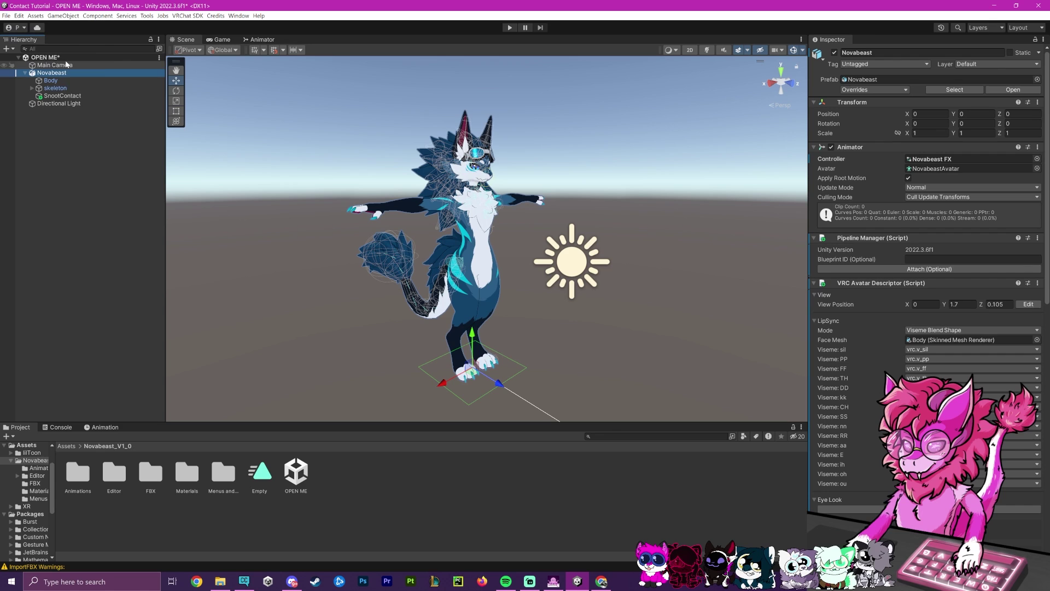
{"action": "scroll", "coordinate": [917, 338], "scroll_direction": "down", "scroll_amount": 10}
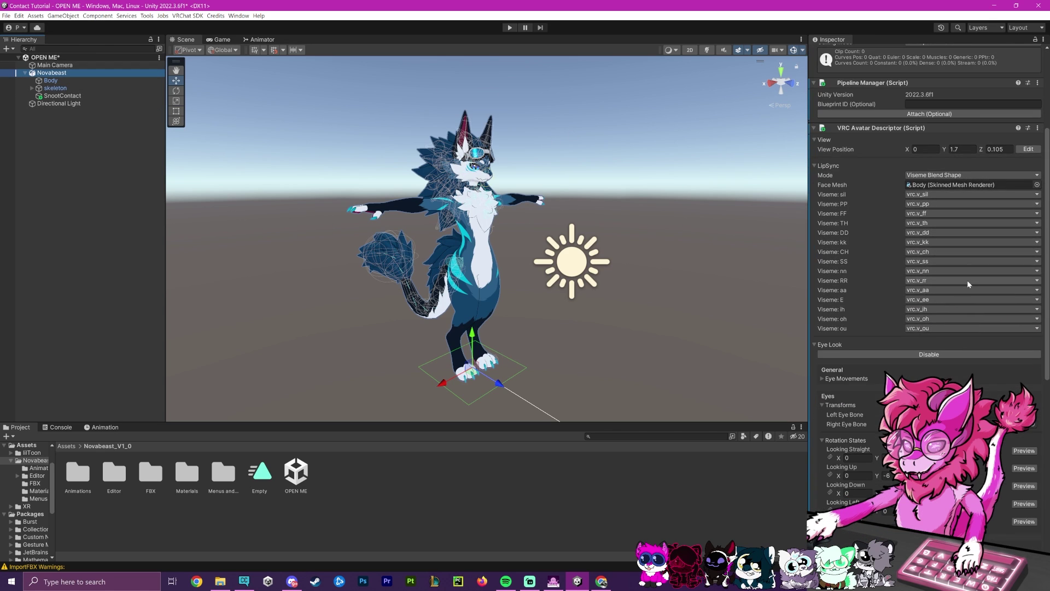
{"action": "scroll", "coordinate": [917, 338], "scroll_direction": "down", "scroll_amount": 8}
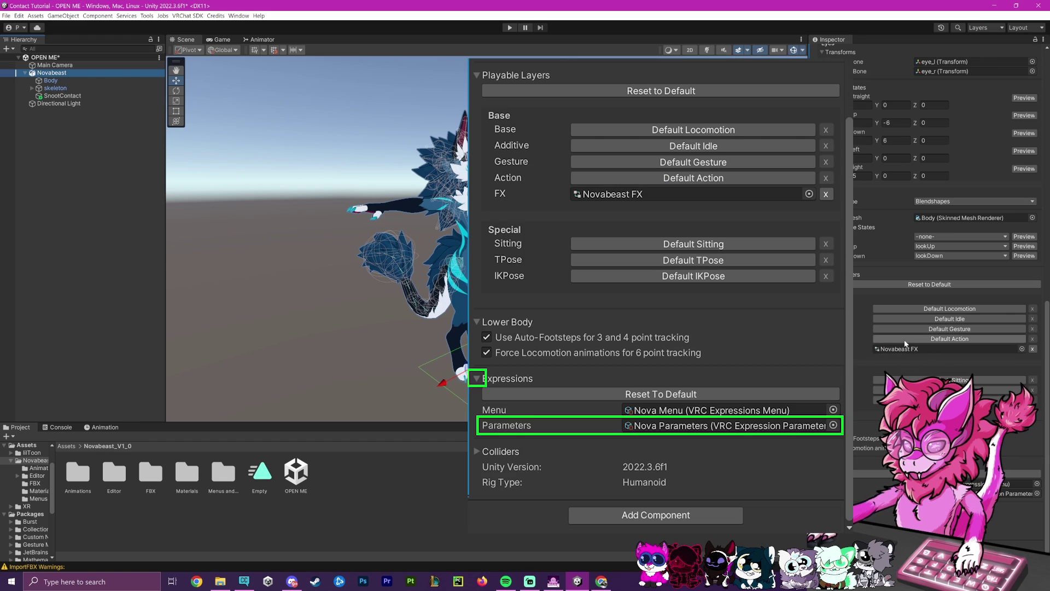
{"action": "left_click", "coordinate": [1017, 493]}
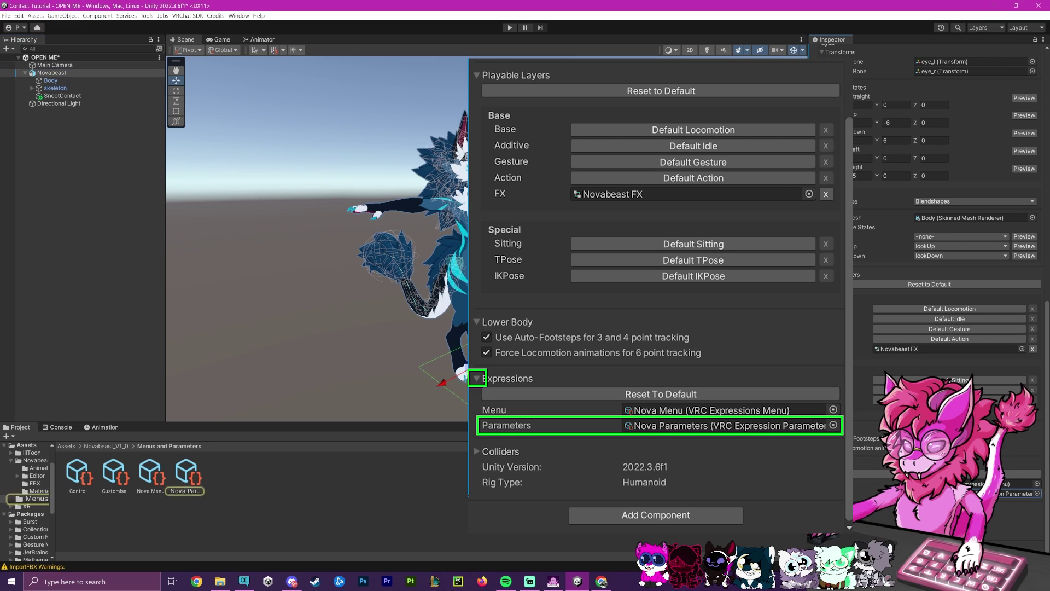
{"action": "left_click", "coordinate": [185, 476]}
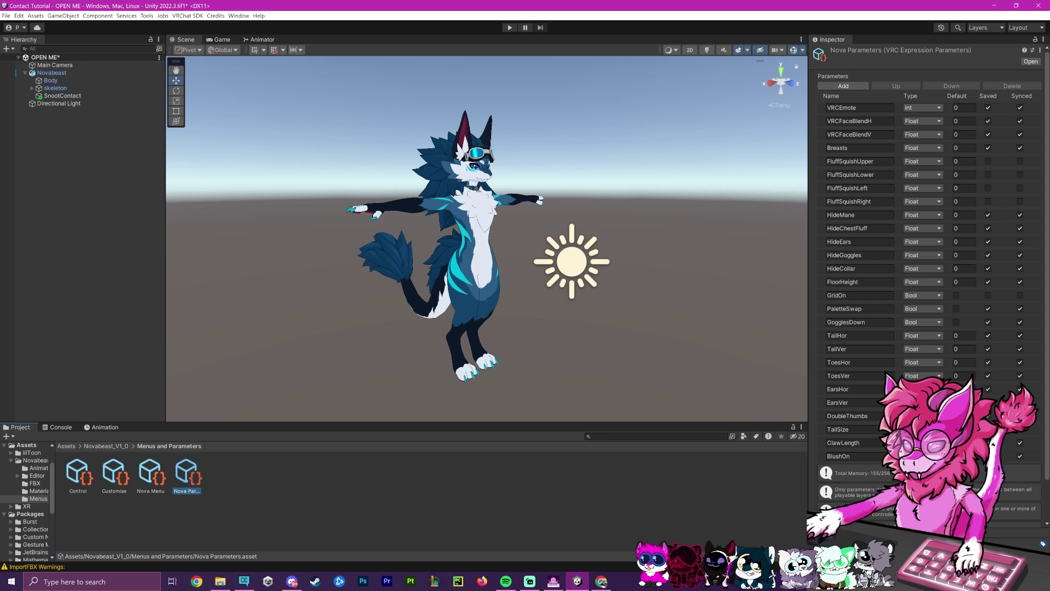
Step: Add a new expression parameter named Proxy to Nova Parameters
{"action": "left_click", "coordinate": [839, 86]}
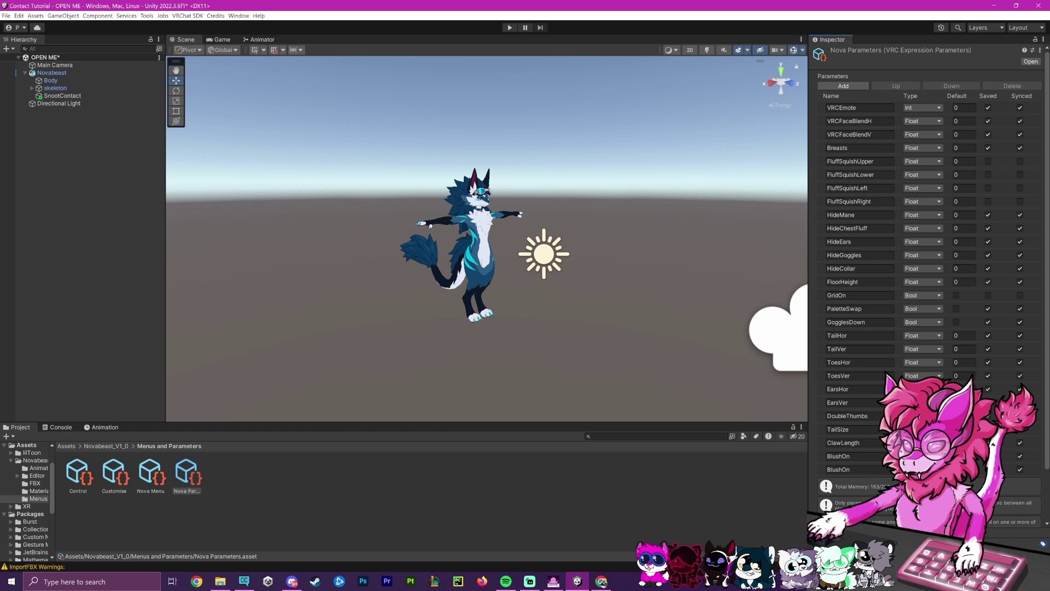
{"action": "left_click", "coordinate": [851, 469]}
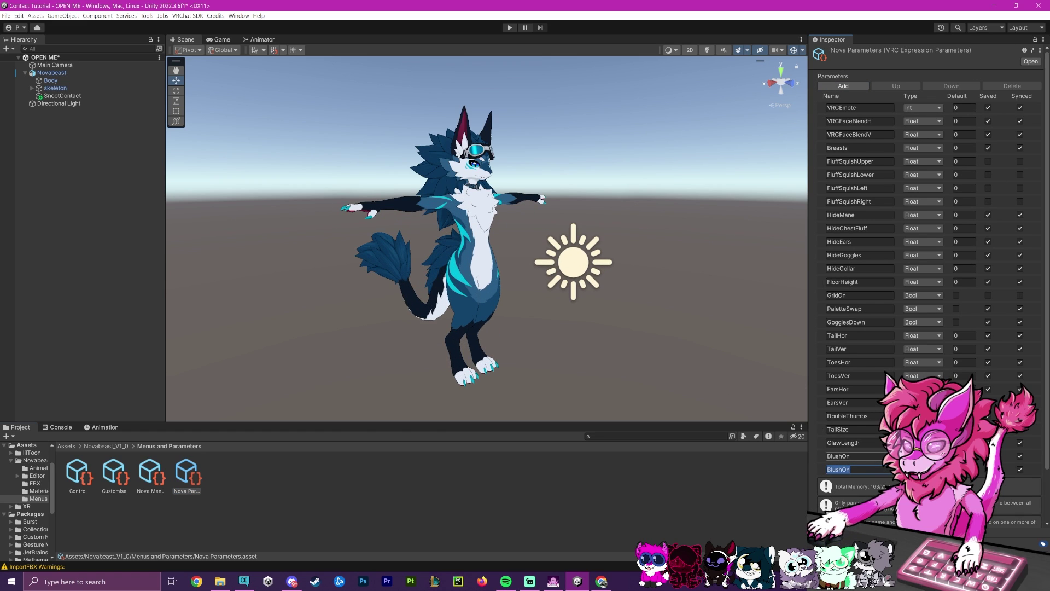
{"action": "type", "text": "Proxy"}
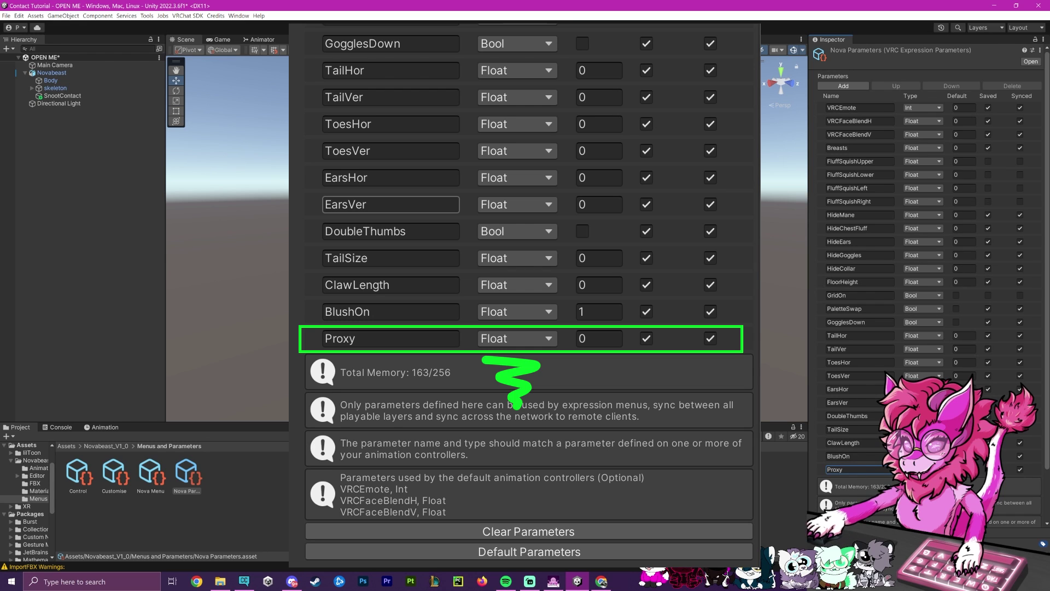
{"action": "key", "text": "Return"}
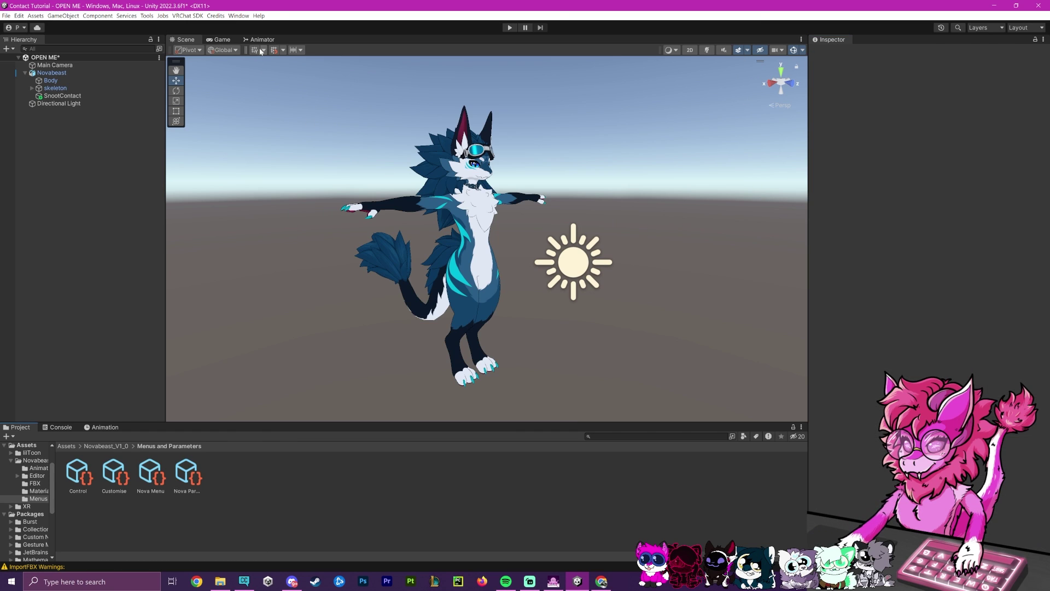
Step: Open the Novabeast FX controller from the FX playable layer of the Novabeast avatar descriptor
{"action": "left_click", "coordinate": [63, 73]}
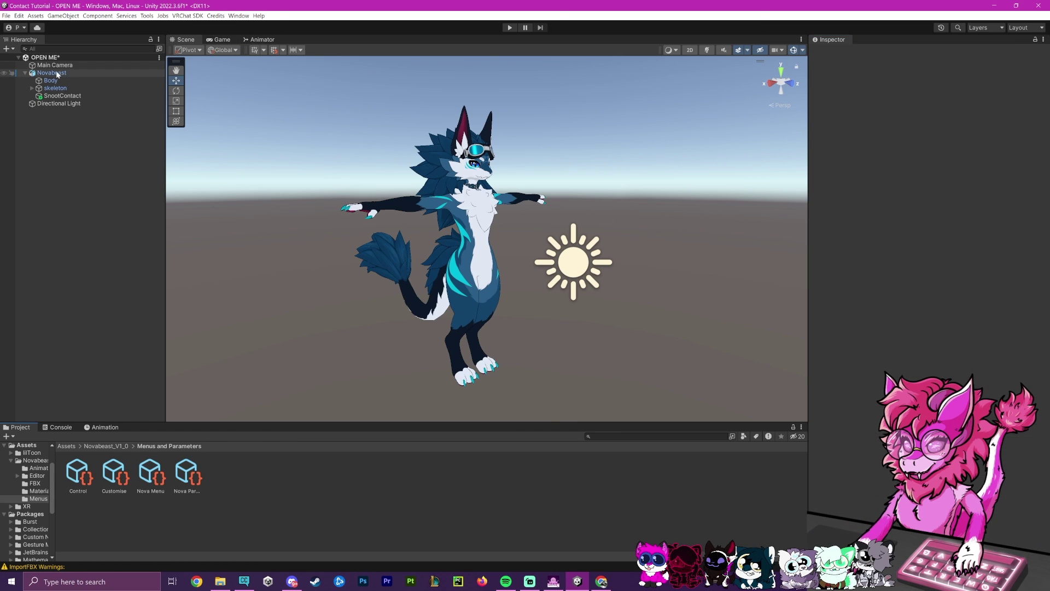
{"action": "scroll", "coordinate": [919, 260], "scroll_direction": "down", "scroll_amount": 15}
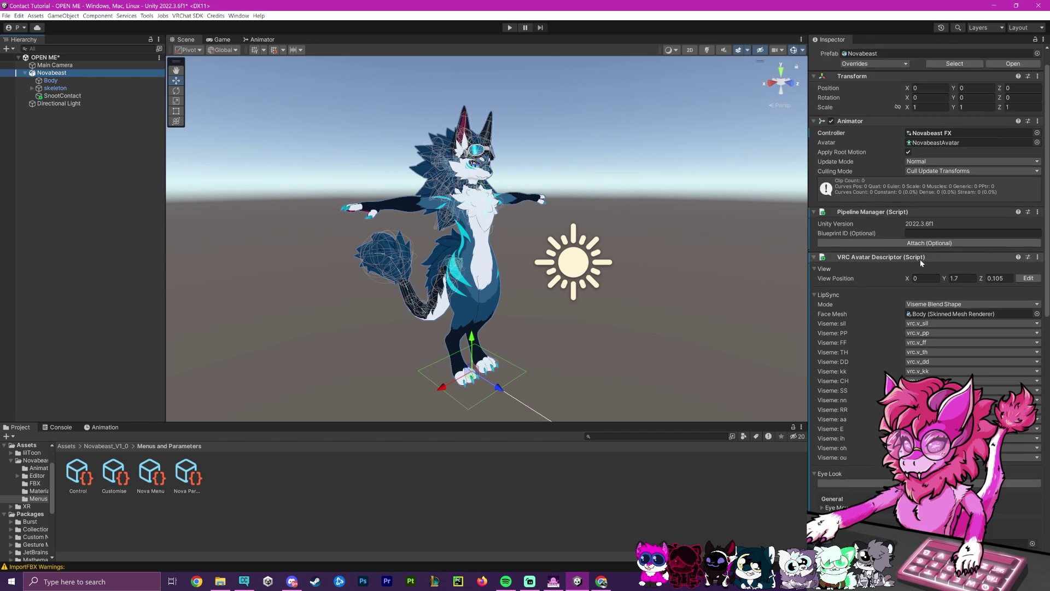
{"action": "scroll", "coordinate": [821, 348], "scroll_direction": "down", "scroll_amount": 3}
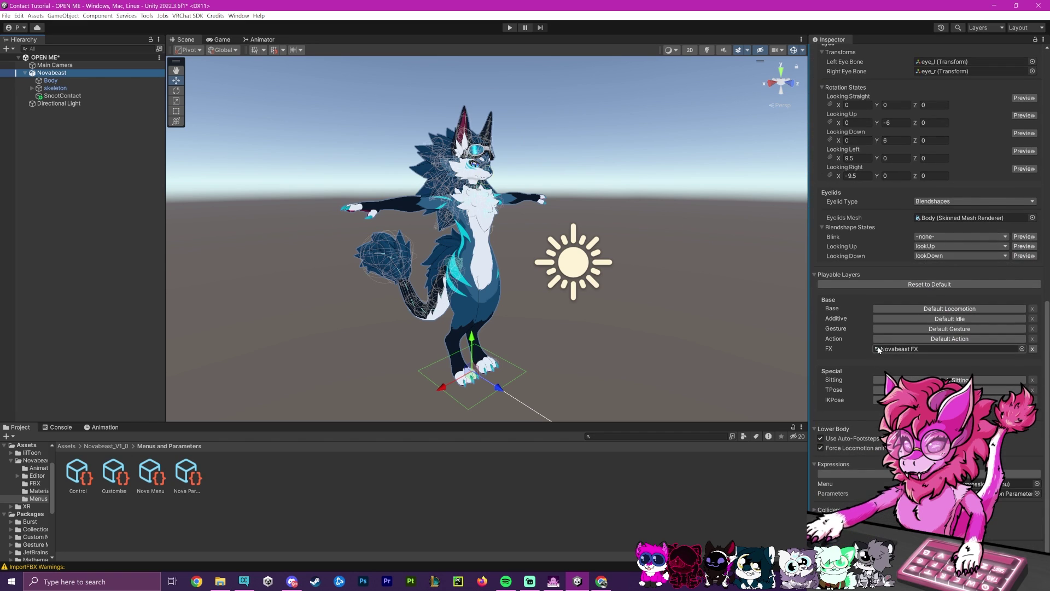
{"action": "double_click", "coordinate": [899, 349]}
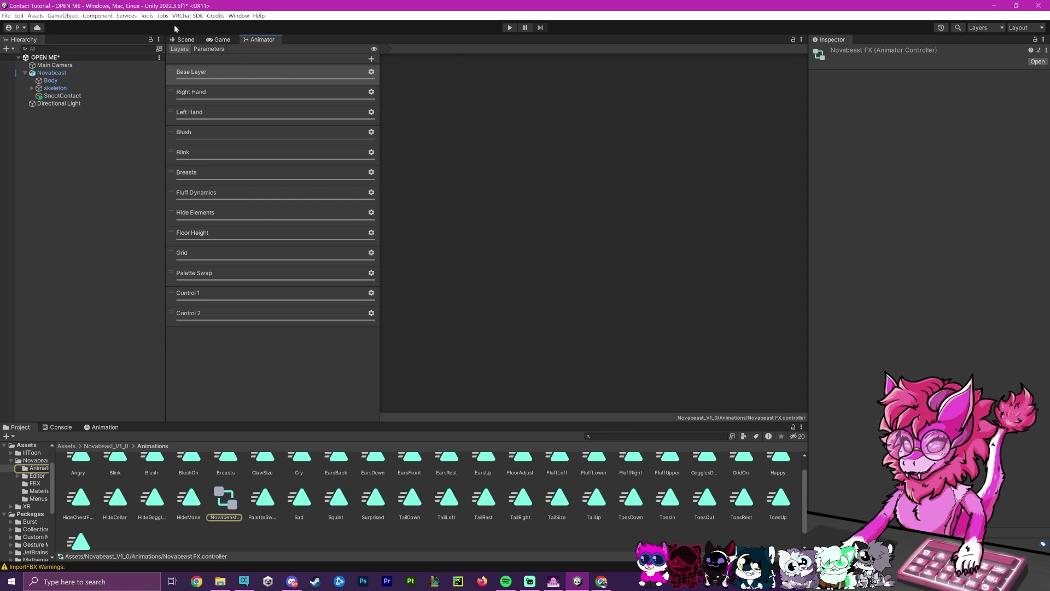
Step: Add a Float parameter named Proxy to the Novabeast FX controller
{"action": "left_click", "coordinate": [206, 49]}
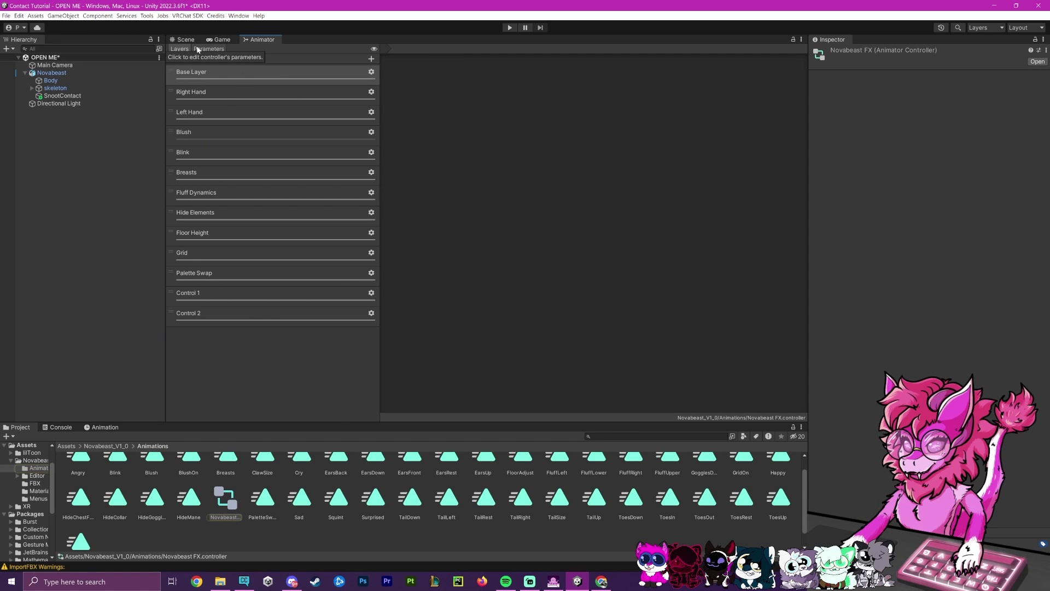
{"action": "left_click", "coordinate": [369, 59]}
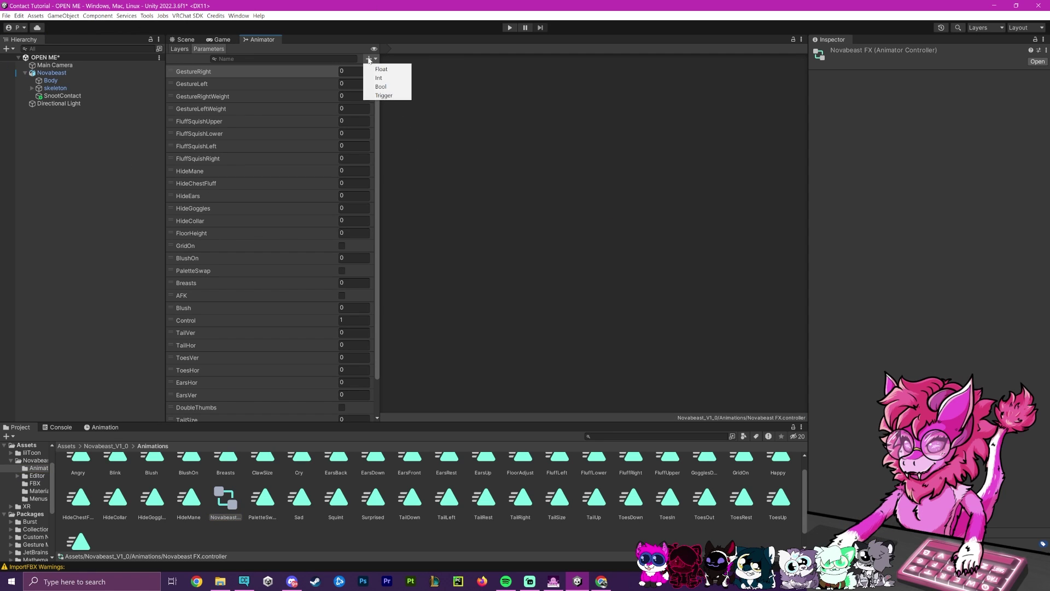
{"action": "left_click", "coordinate": [378, 69]}
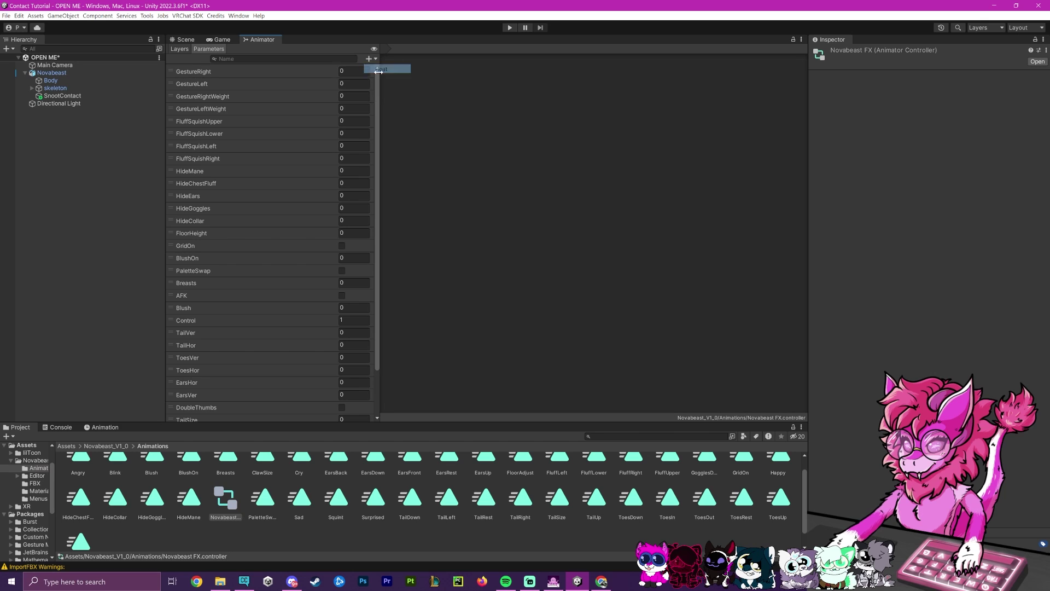
{"action": "left_click", "coordinate": [279, 306]}
{"action": "scroll", "coordinate": [279, 305], "scroll_direction": "down", "scroll_amount": 3}
{"action": "left_click", "coordinate": [200, 405]}
{"action": "left_click", "coordinate": [201, 405]}
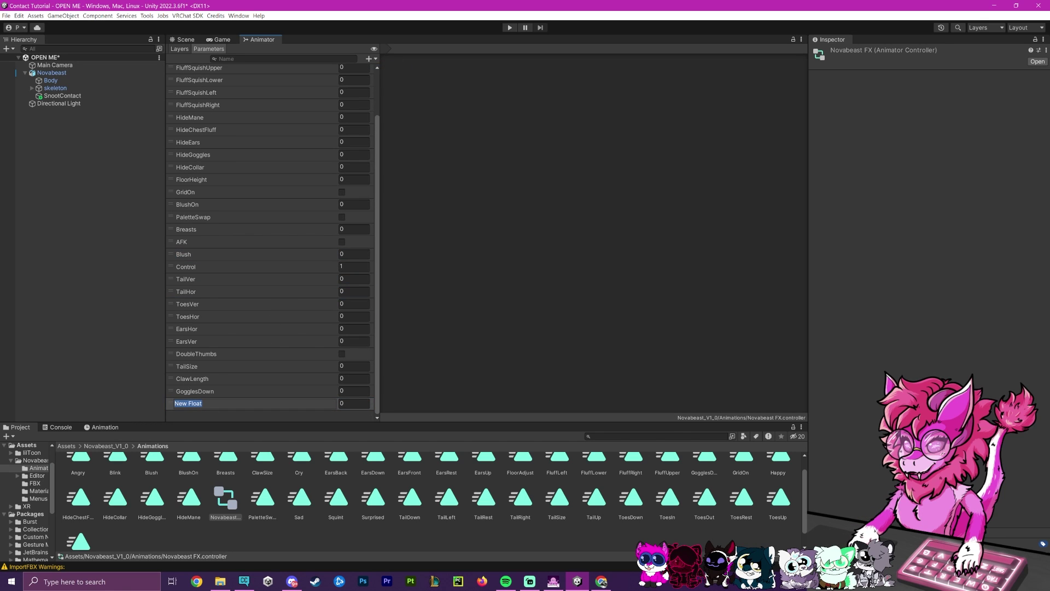
{"action": "type", "text": "Proxy"}
{"action": "key", "text": "Return"}
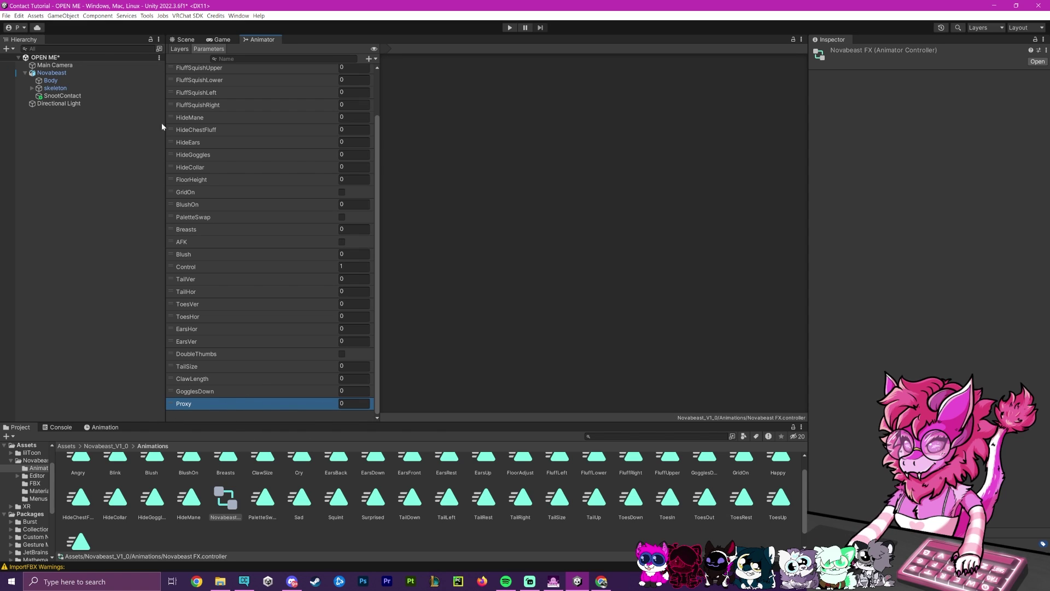
Step: Create a layer named Proximity in the Novabeast FX controller and raise its weight to the maximum
{"action": "left_click", "coordinate": [188, 49]}
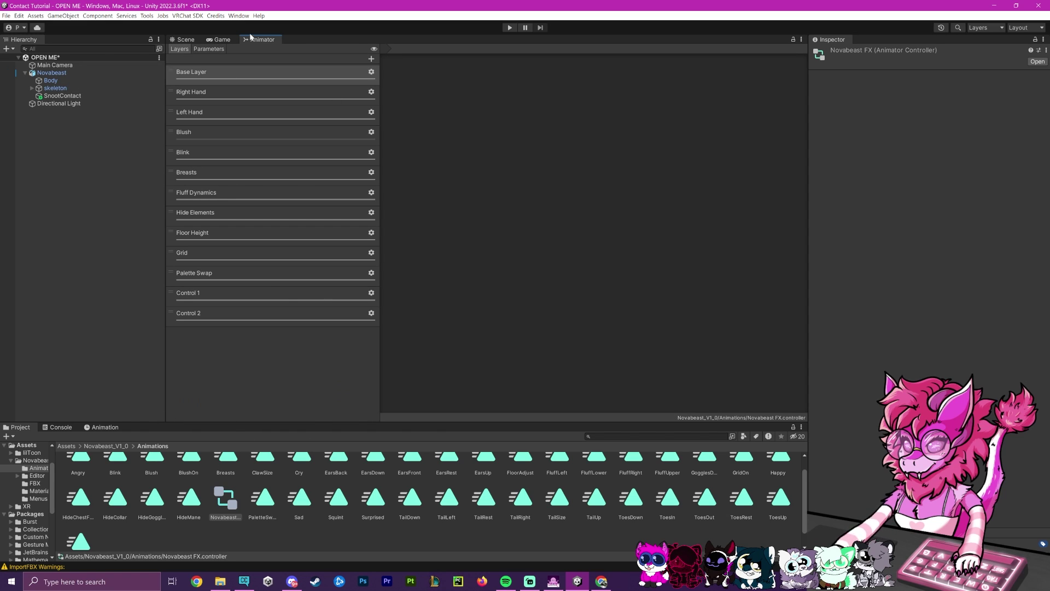
{"action": "left_click", "coordinate": [371, 60]}
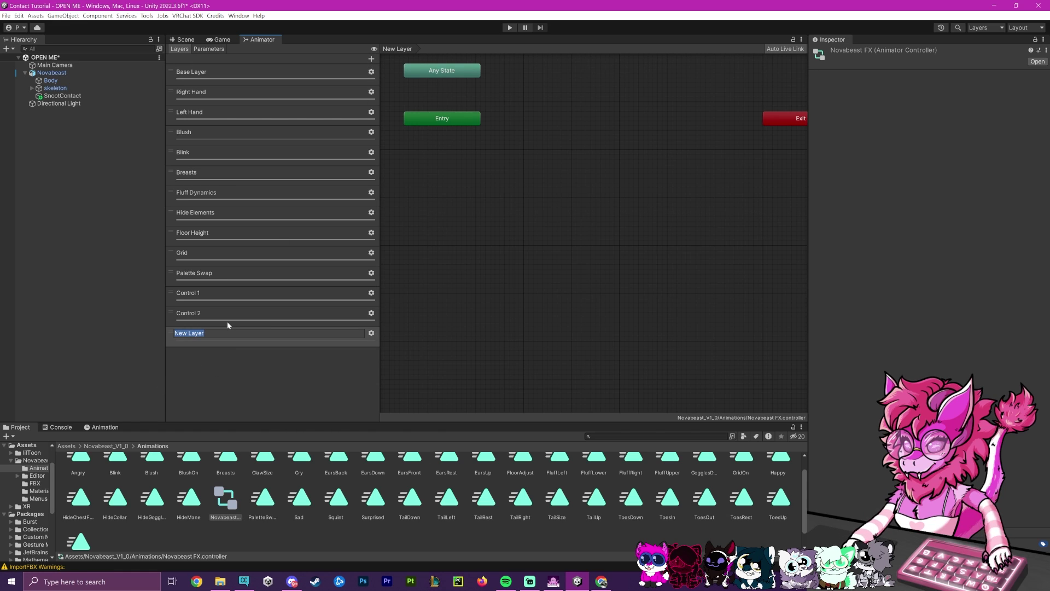
{"action": "type", "text": "Proximity"}
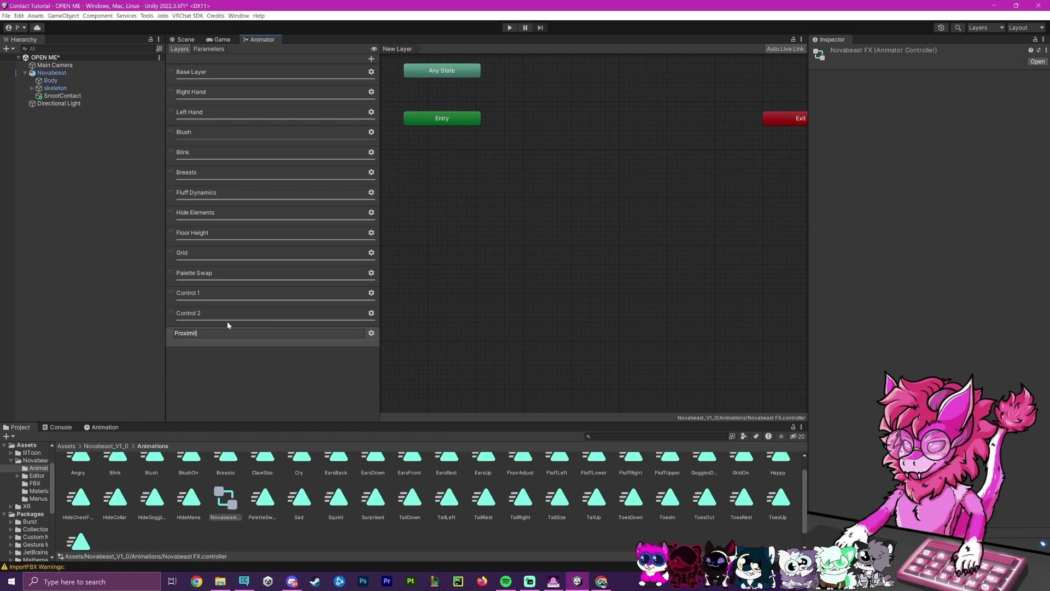
{"action": "key", "text": "Return"}
{"action": "left_click", "coordinate": [372, 333]}
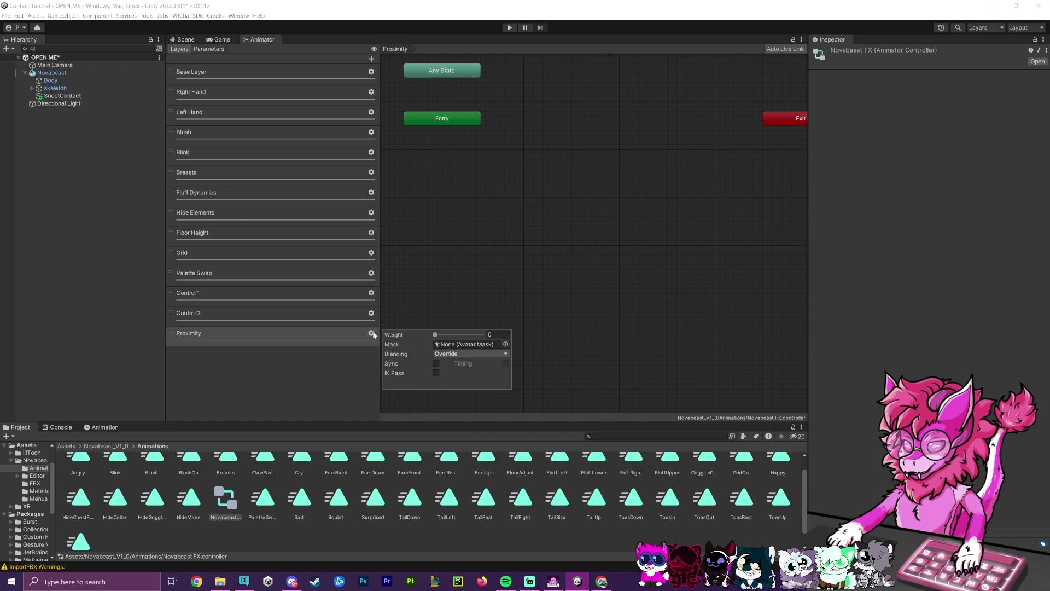
{"action": "left_click_drag", "start_coordinate": [447, 334], "coordinate": [506, 335]}
{"action": "left_click", "coordinate": [546, 225]}
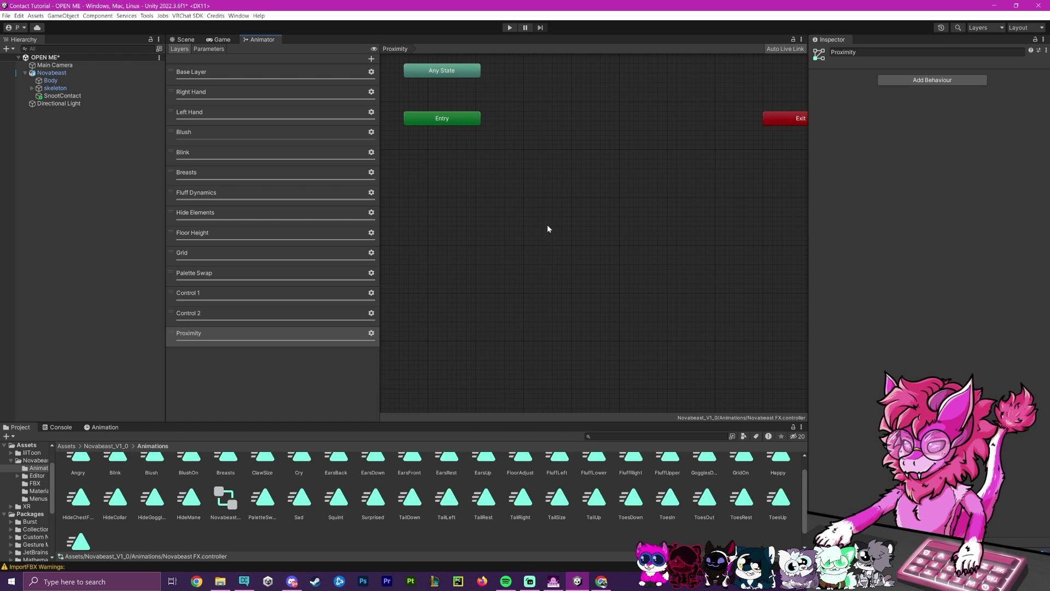
Step: Add two empty states to the Proximity layer, stacked vertically between Entry and Exit
{"action": "middle_click_drag", "start_coordinate": [525, 132], "coordinate": [507, 177]}
{"action": "scroll", "coordinate": [515, 184], "scroll_direction": "down", "scroll_amount": 1}
{"action": "right_click", "coordinate": [523, 157]}
{"action": "mouse_move", "coordinate": [552, 165]}
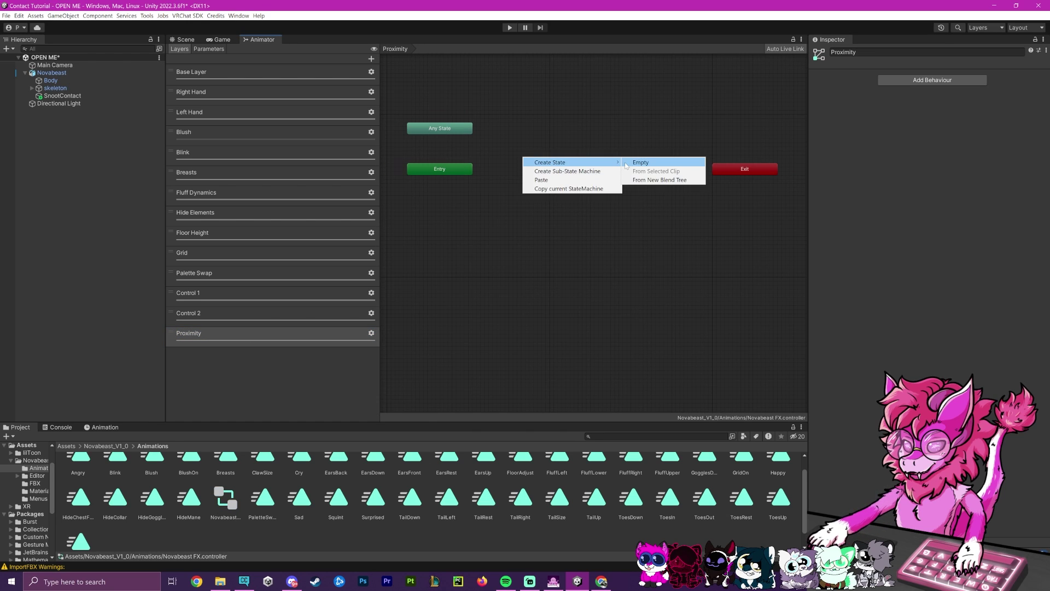
{"action": "left_click", "coordinate": [642, 162]}
{"action": "left_click_drag", "start_coordinate": [564, 166], "coordinate": [573, 138]}
{"action": "right_click", "coordinate": [581, 188]}
{"action": "mouse_move", "coordinate": [613, 197]}
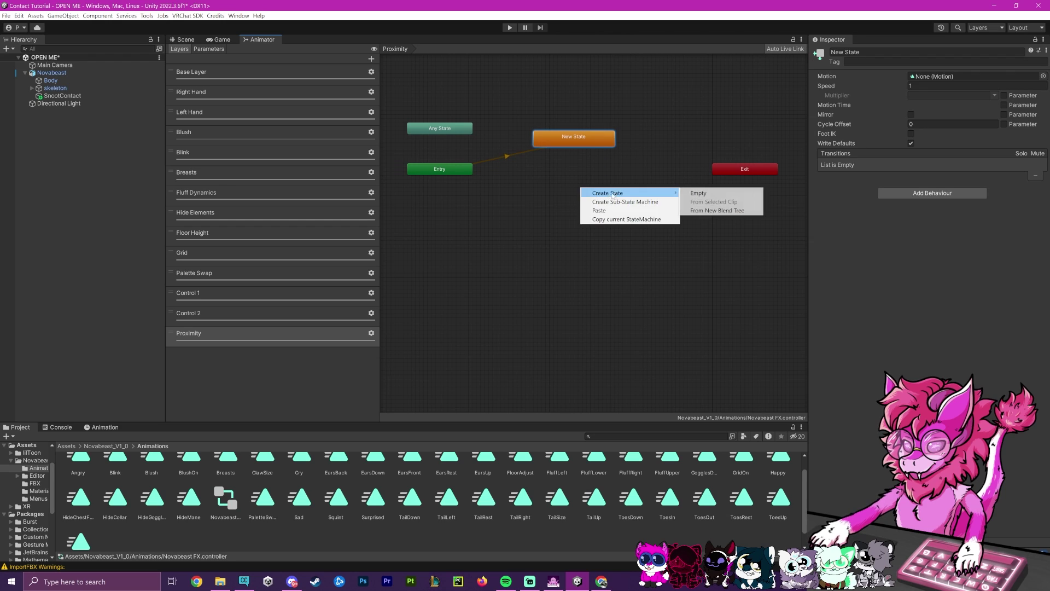
{"action": "left_click", "coordinate": [698, 193]}
{"action": "left_click_drag", "start_coordinate": [549, 195], "coordinate": [560, 196]}
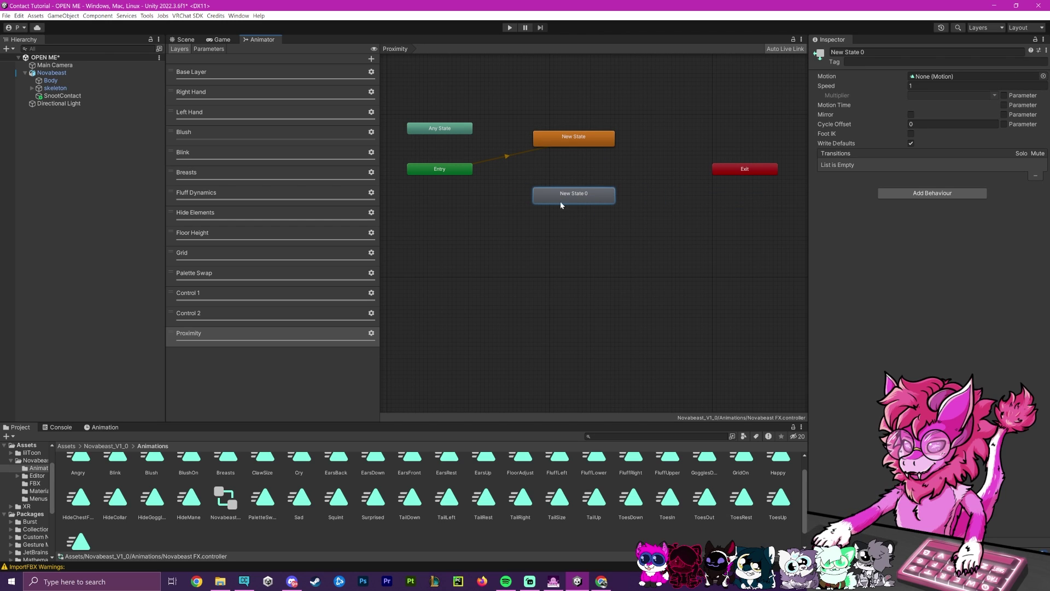
Step: Add a third empty state and align it below the other two in the Proximity layer
{"action": "right_click", "coordinate": [570, 253]}
{"action": "left_click", "coordinate": [611, 252]}
{"action": "right_click", "coordinate": [594, 255]}
{"action": "left_click", "coordinate": [600, 257]}
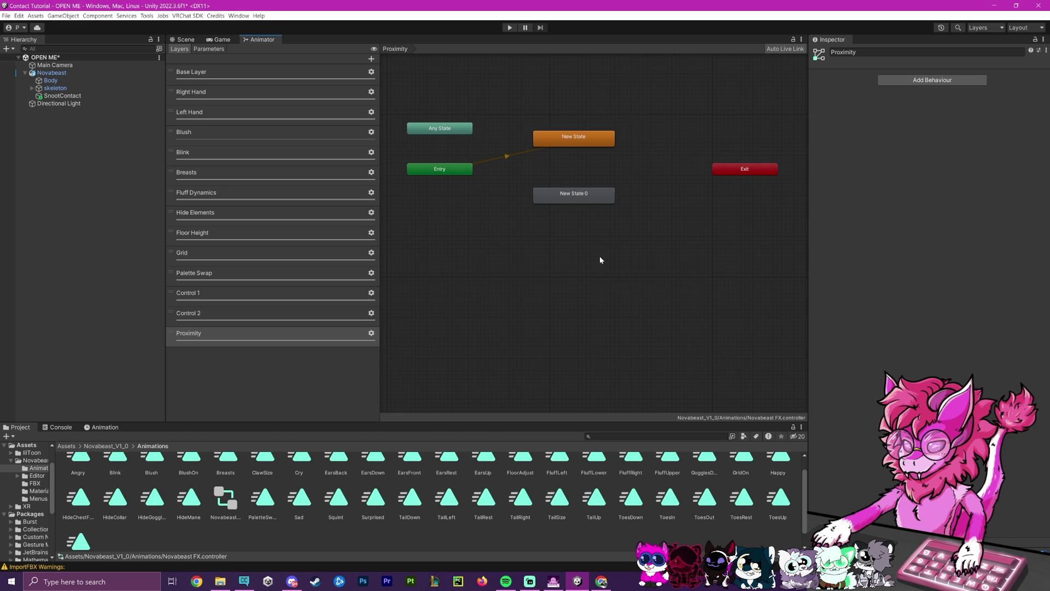
{"action": "right_click", "coordinate": [600, 258]}
{"action": "mouse_move", "coordinate": [607, 259]}
{"action": "left_click", "coordinate": [697, 267]}
{"action": "left_click_drag", "start_coordinate": [576, 268], "coordinate": [584, 259]}
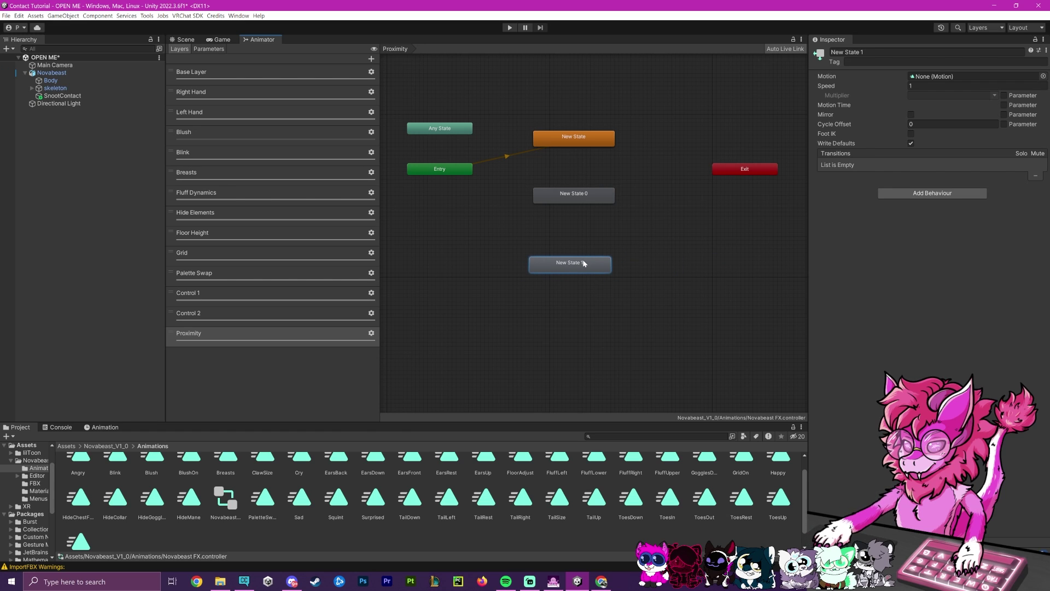
Step: Chain transitions from New State to New State 0, on to New State 1, and from there to Exit
{"action": "right_click", "coordinate": [580, 140]}
{"action": "left_click", "coordinate": [602, 146]}
{"action": "left_click", "coordinate": [571, 193]}
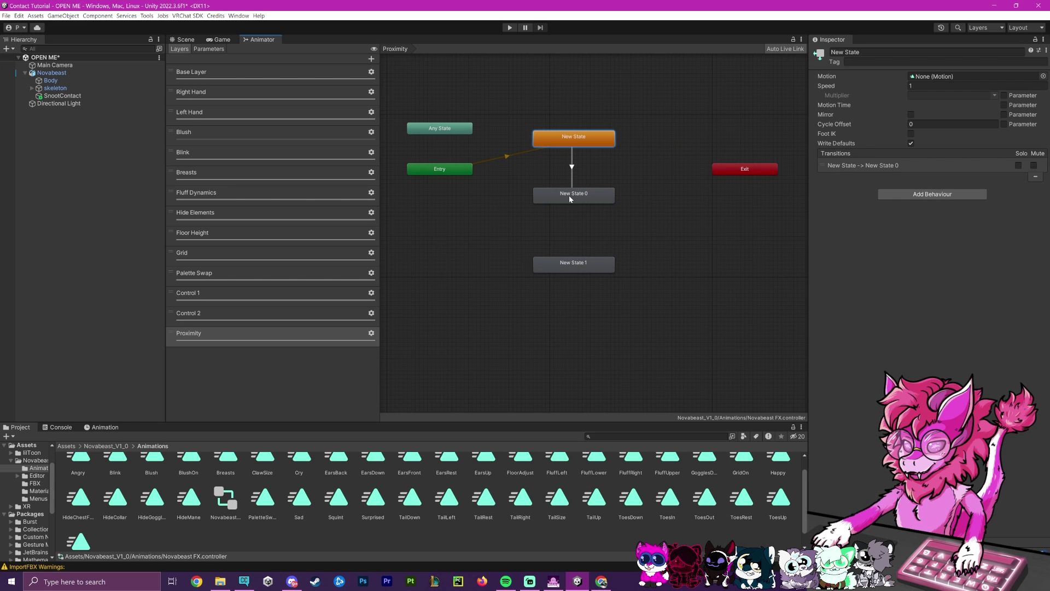
{"action": "right_click", "coordinate": [569, 195]}
{"action": "left_click", "coordinate": [576, 267]}
{"action": "right_click", "coordinate": [576, 267]}
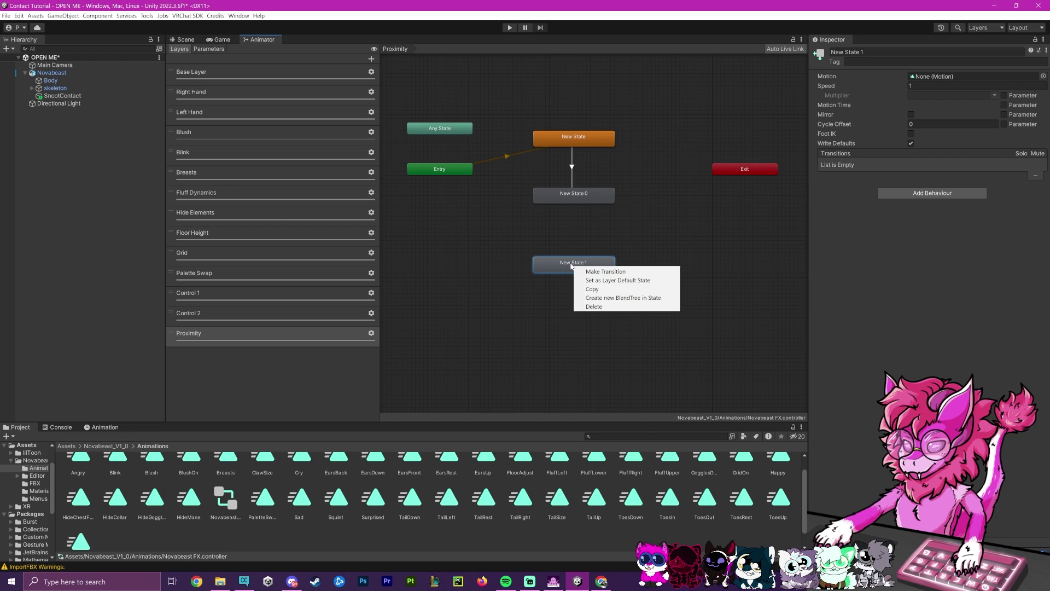
{"action": "right_click", "coordinate": [574, 195]}
{"action": "left_click", "coordinate": [602, 200]}
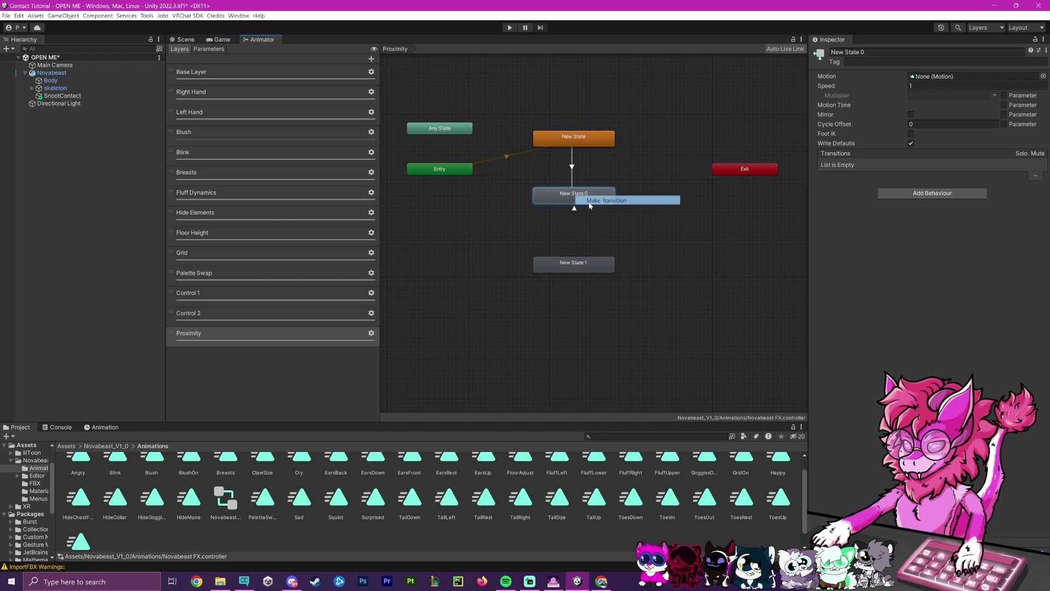
{"action": "left_click", "coordinate": [577, 269]}
{"action": "right_click", "coordinate": [576, 269]}
{"action": "left_click", "coordinate": [596, 276]}
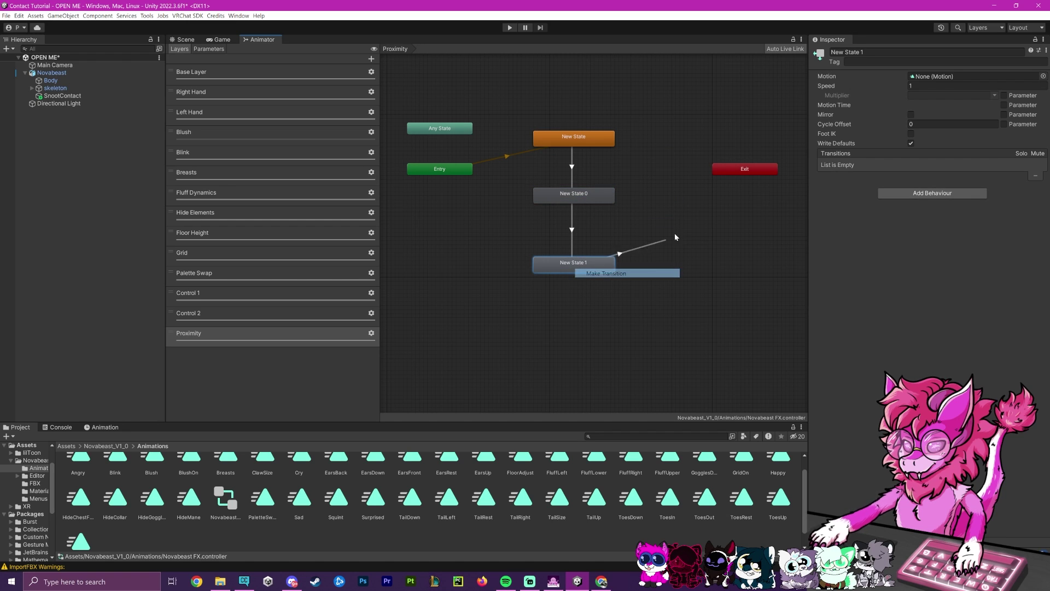
{"action": "left_click", "coordinate": [728, 178]}
Step: Set exit time and transition duration to 0 on the New State to New State 0 transition, and disable Has Exit Time
{"action": "left_click", "coordinate": [583, 138]}
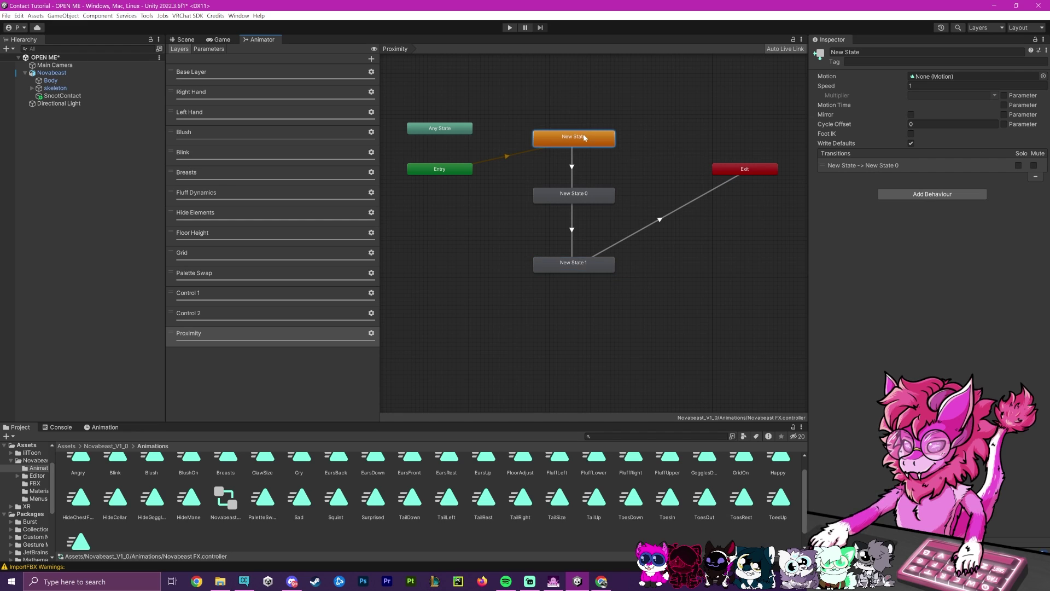
{"action": "left_click", "coordinate": [572, 168]}
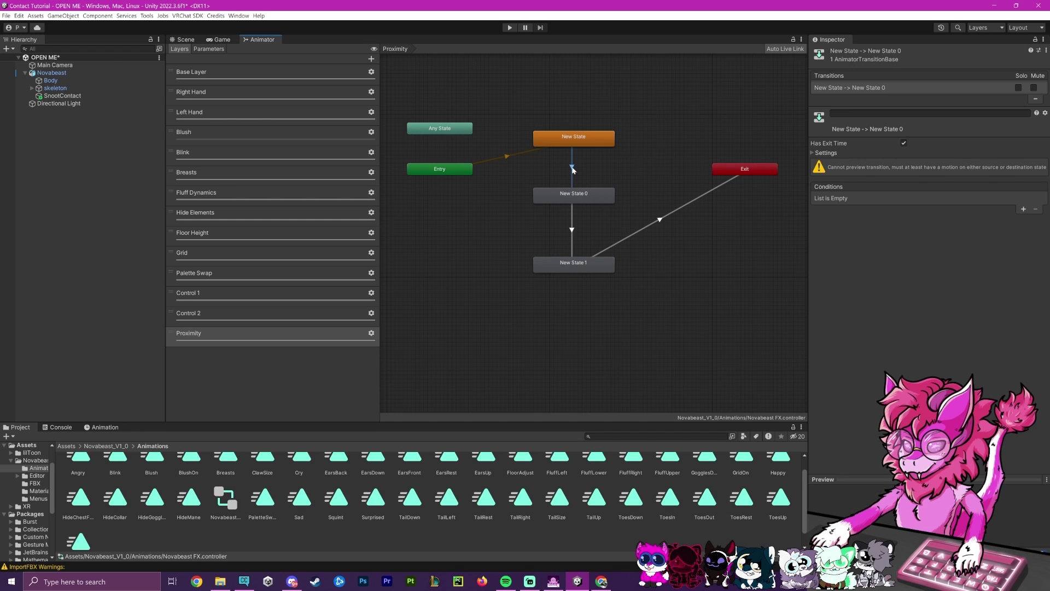
{"action": "left_click", "coordinate": [813, 154]}
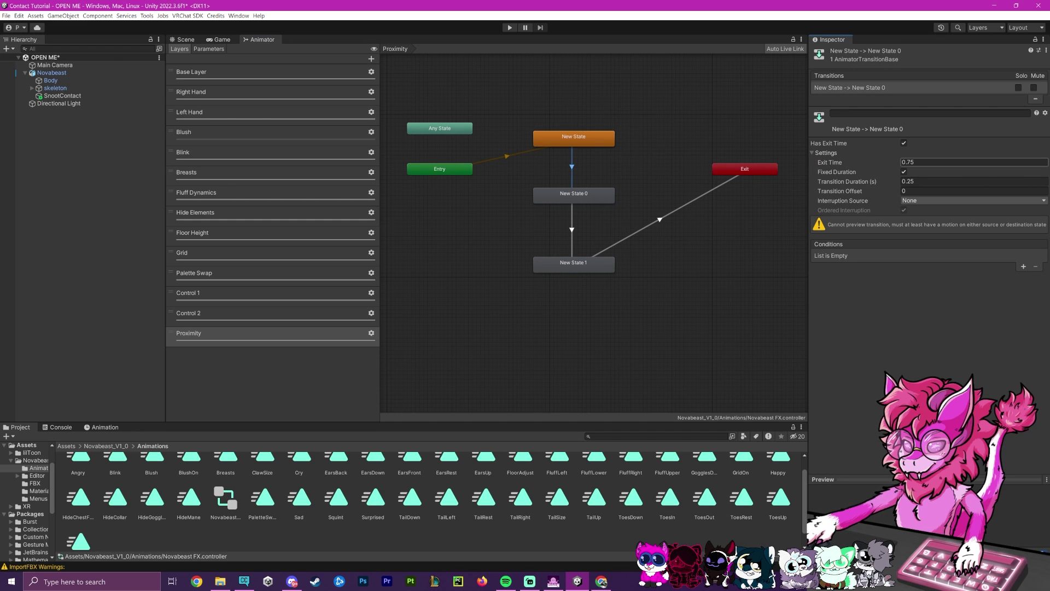
{"action": "left_click", "coordinate": [912, 161]}
{"action": "type", "text": "0"}
{"action": "left_click", "coordinate": [910, 181]}
{"action": "type", "text": "0"}
{"action": "left_click", "coordinate": [903, 172]}
{"action": "left_click", "coordinate": [904, 143]}
Step: Set the New State 0 to New State 1 transition duration to 0 and disable Has Exit Time on the transition to Exit
{"action": "left_click", "coordinate": [573, 230]}
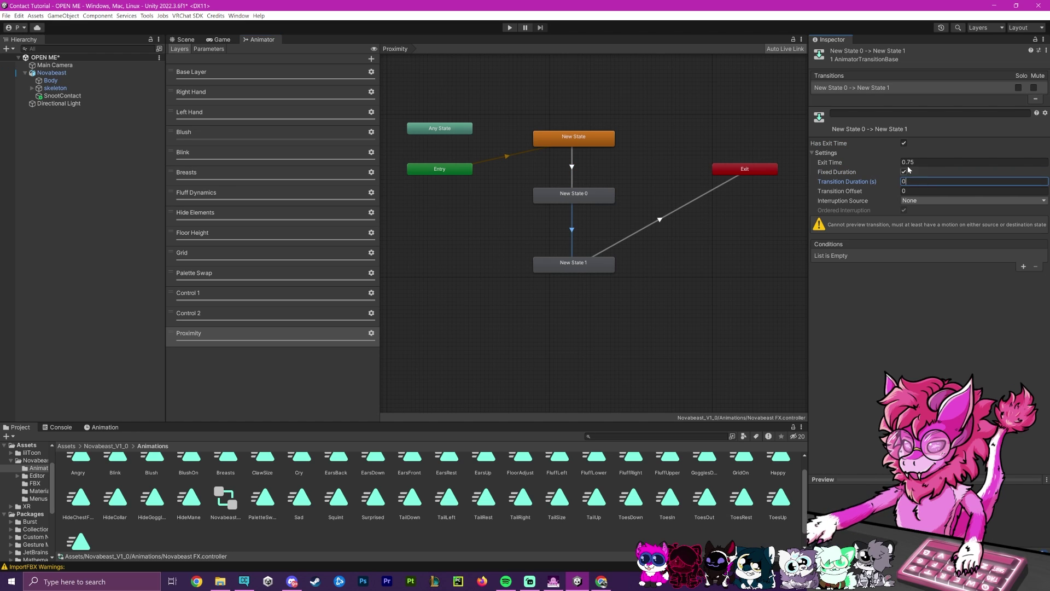
{"action": "left_click", "coordinate": [903, 172]}
{"action": "left_click", "coordinate": [656, 213]}
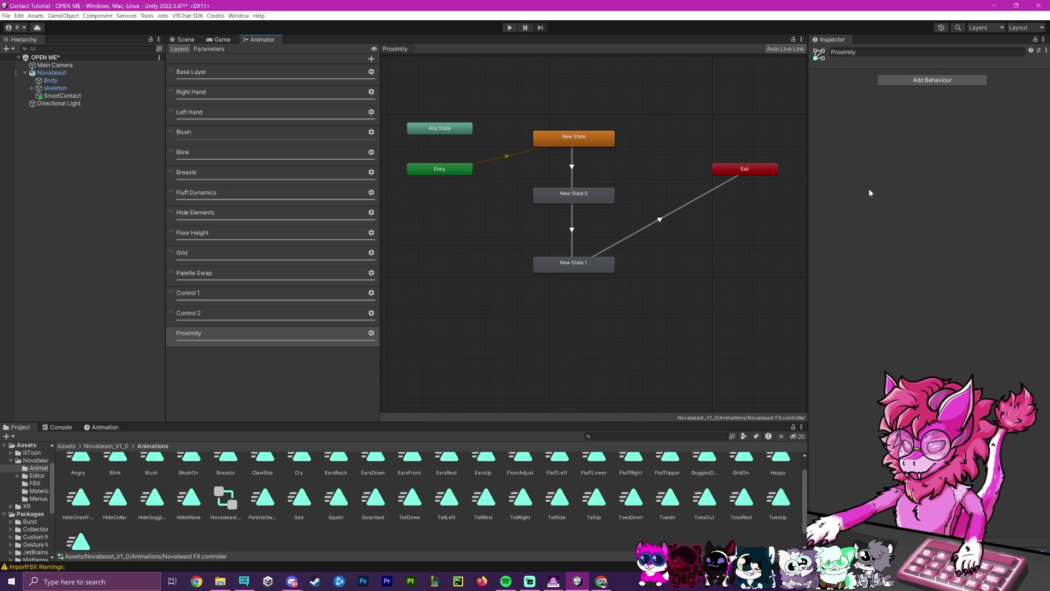
{"action": "left_click", "coordinate": [659, 220]}
{"action": "left_click", "coordinate": [904, 172]}
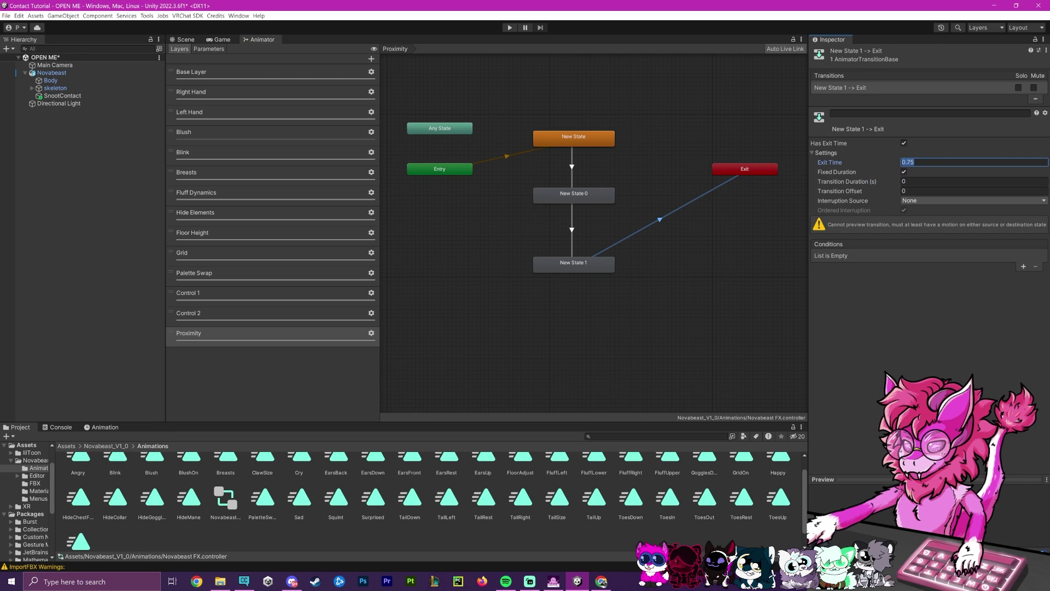
Step: Rename the default state New State as Out Of Proxy
{"action": "left_click", "coordinate": [586, 139]}
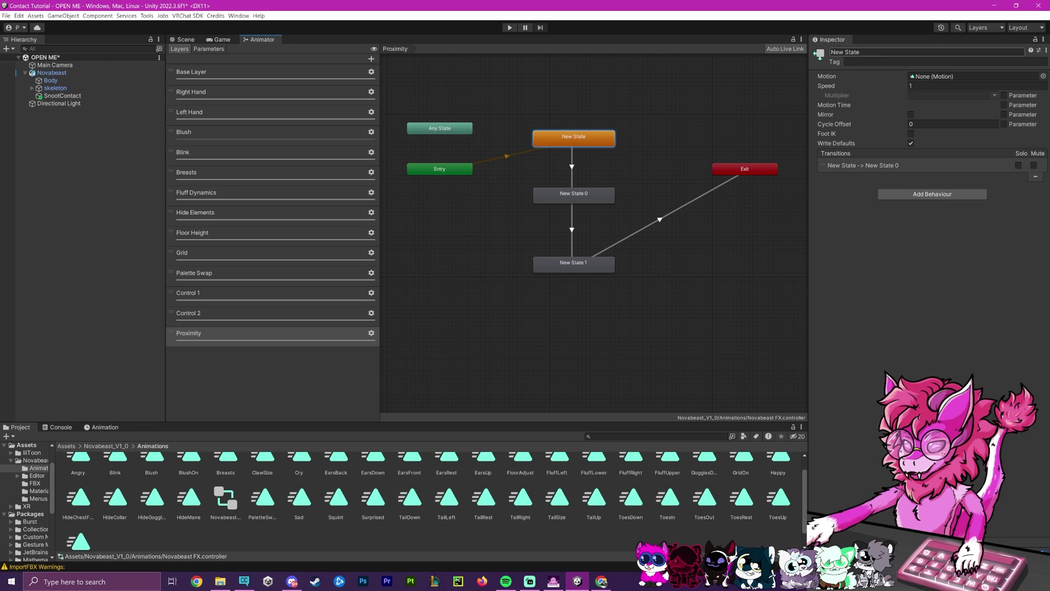
{"action": "left_click", "coordinate": [851, 51]}
{"action": "type", "text": "Of"}
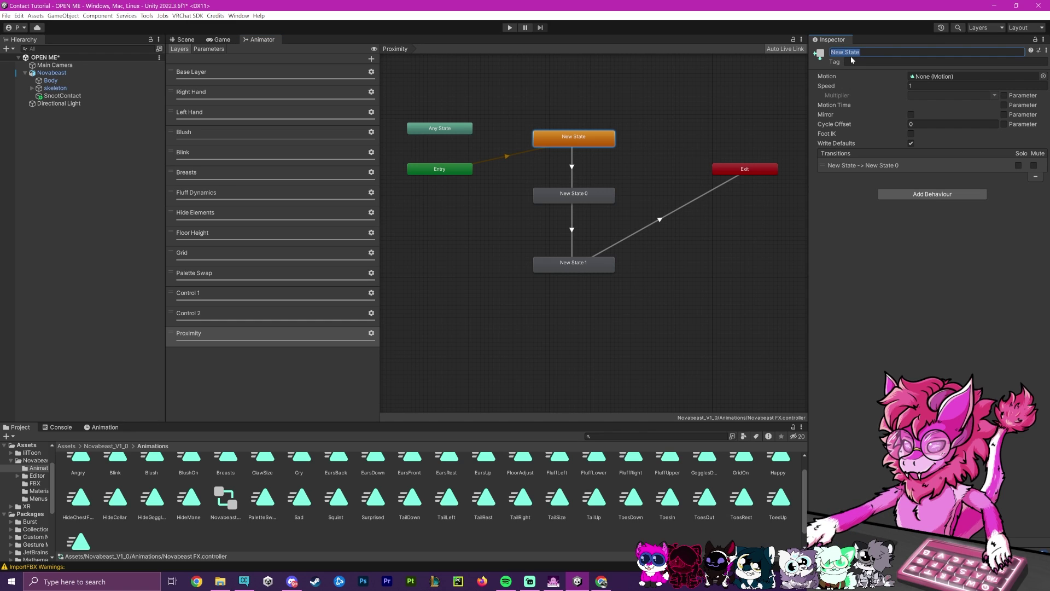
{"action": "type", "text": "ut Of Proxy"}
{"action": "key", "text": "Return"}
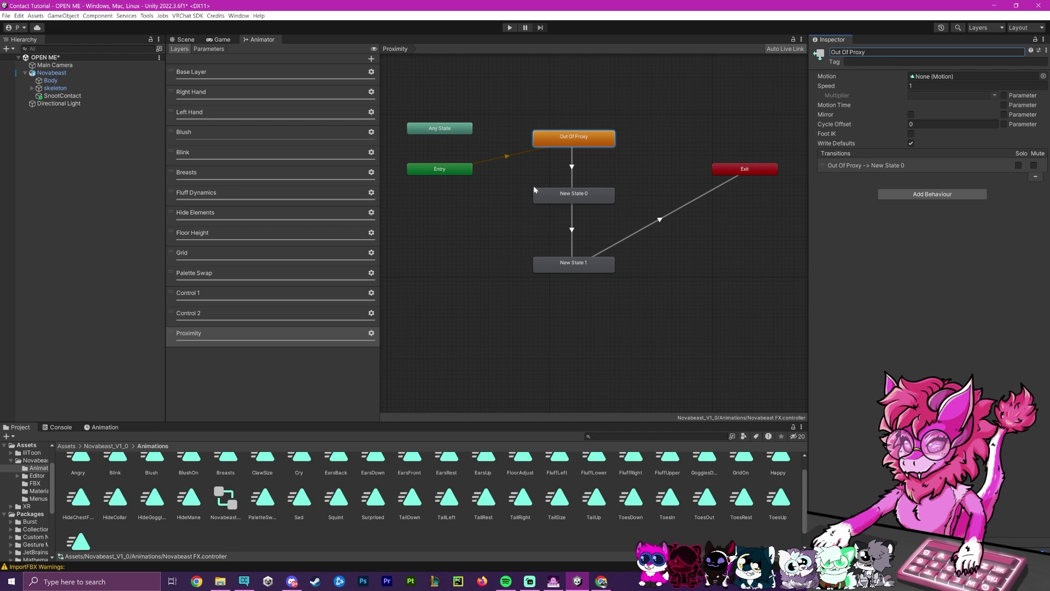
Step: Rename the middle state, New State 0, as HOLD
{"action": "left_click", "coordinate": [553, 194]}
{"action": "left_click", "coordinate": [848, 51]}
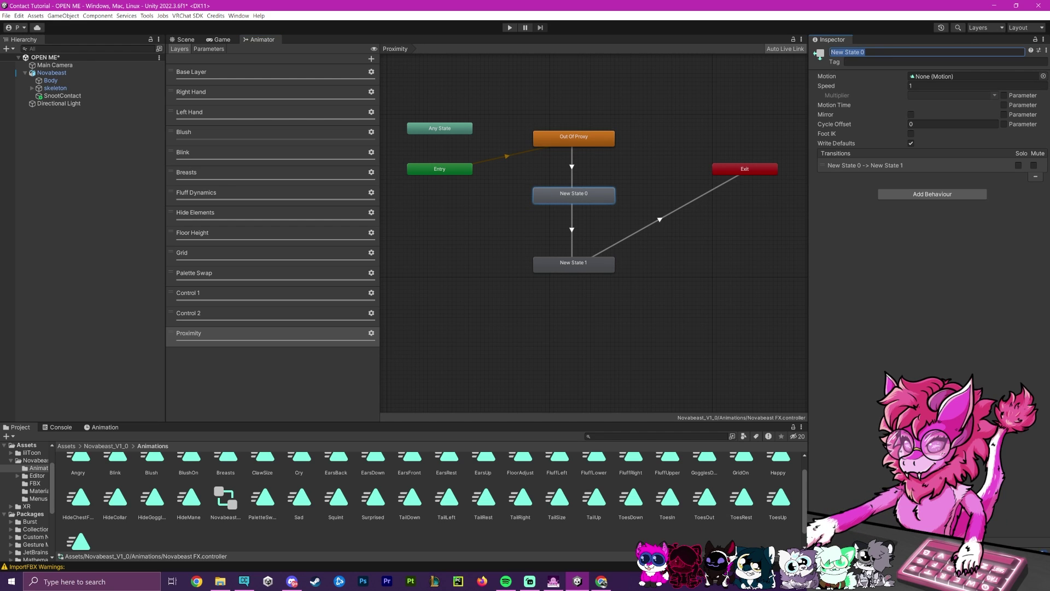
{"action": "type", "text": "HOLD"}
{"action": "key", "text": "Return"}
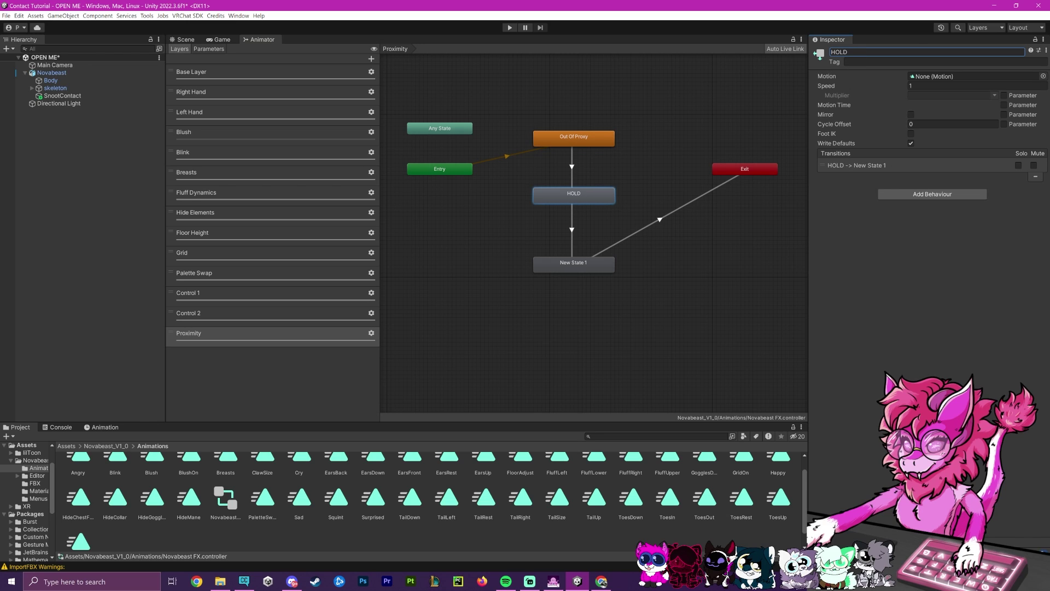
Step: Rename the bottom state, New State 1, as Inside Of Proxy
{"action": "left_click", "coordinate": [572, 264]}
{"action": "left_click", "coordinate": [847, 52]}
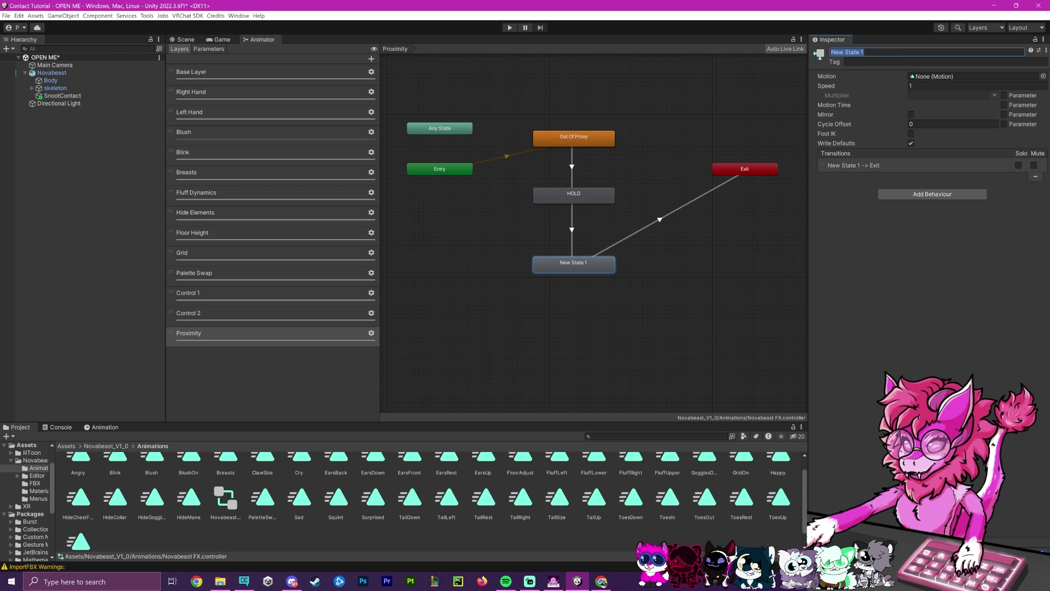
{"action": "key", "text": "BackSpace"}
{"action": "key", "text": "BackSpace"}
{"action": "key", "text": "BackSpace"}
{"action": "type", "text": "Inside Of Pr"}
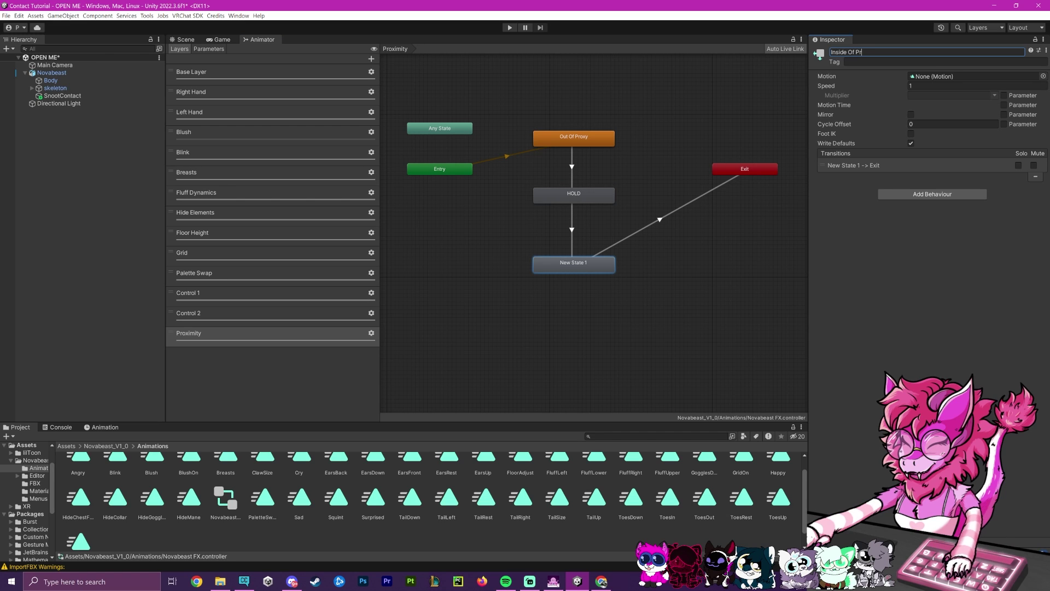
{"action": "type", "text": "oxy"}
{"action": "key", "text": "Return"}
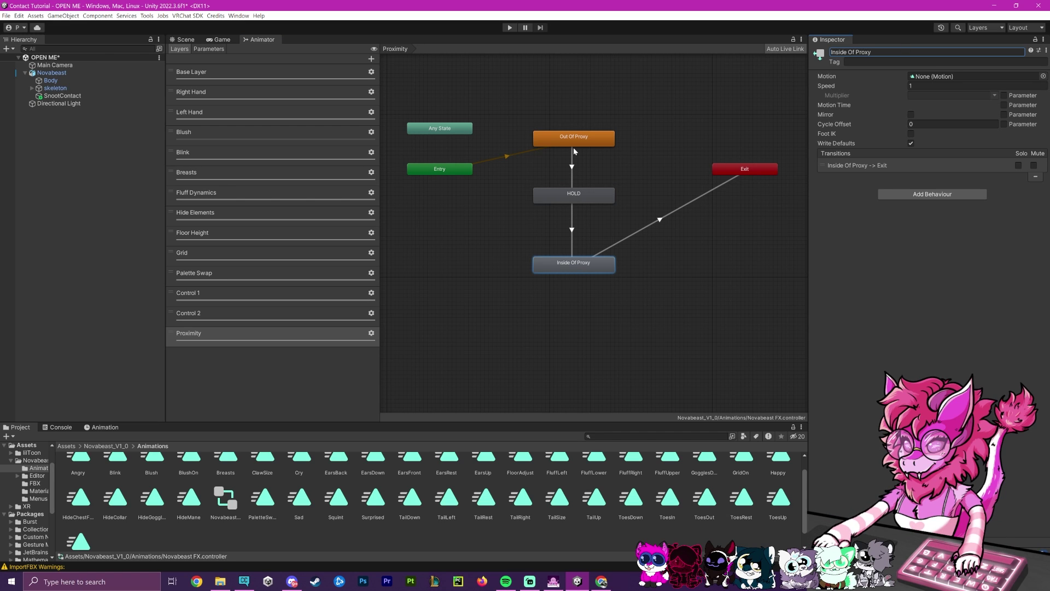
Step: Assign the Empty animation clip as the motion of the Out Of Proxy state
{"action": "left_click", "coordinate": [559, 136]}
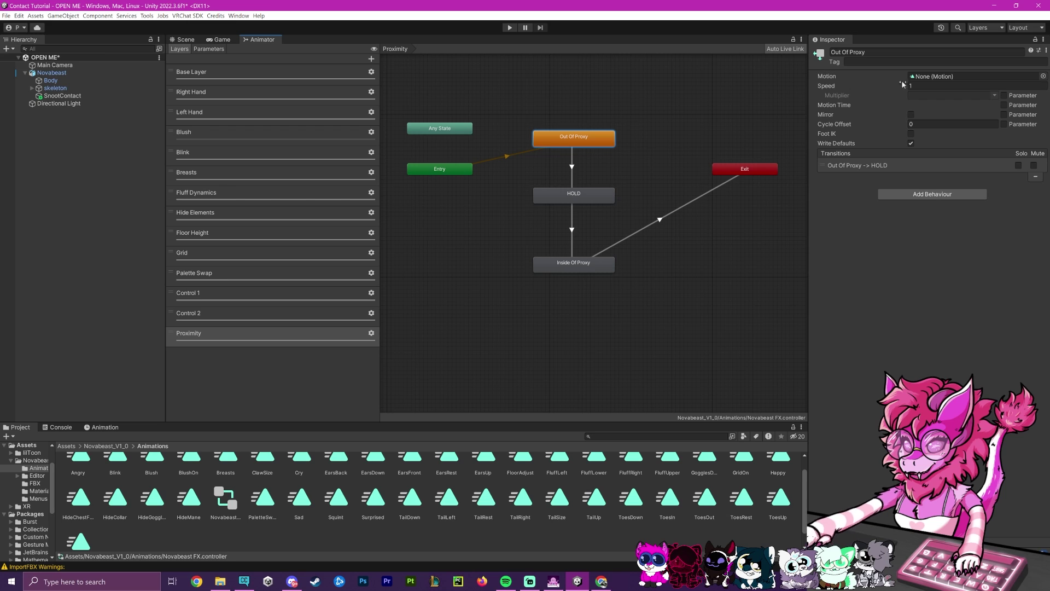
{"action": "left_click", "coordinate": [1043, 76]}
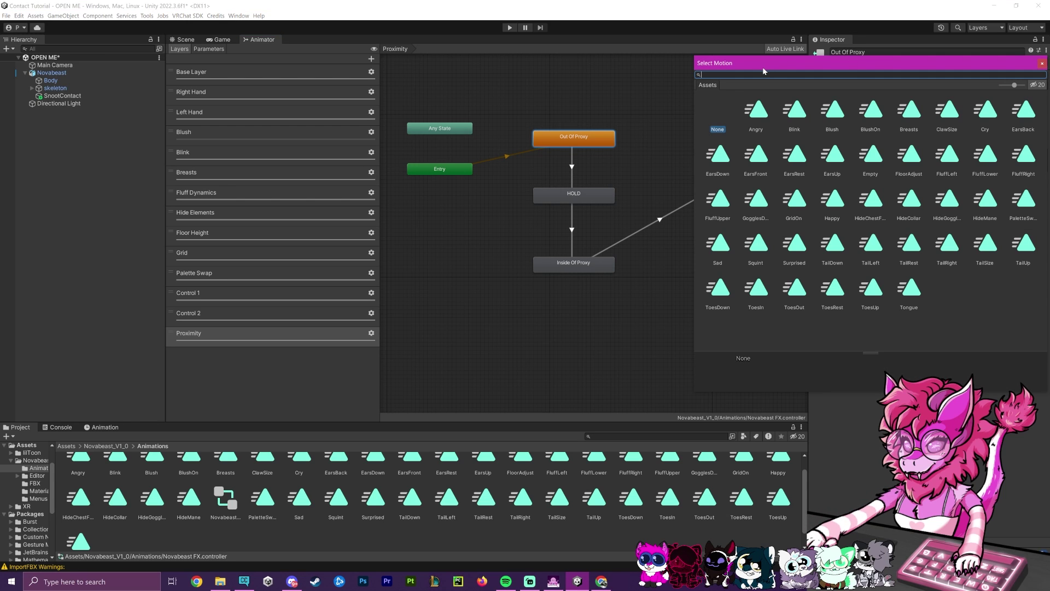
{"action": "type", "text": "emp"}
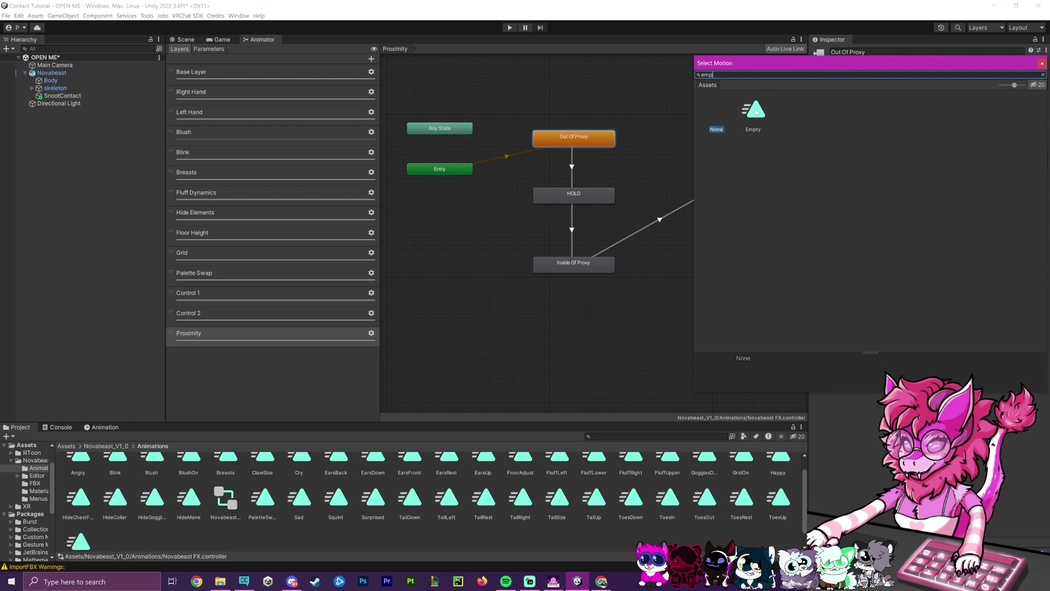
{"action": "left_click", "coordinate": [760, 120]}
{"action": "double_click", "coordinate": [760, 120]}
Step: Assign the Empty animation clip as the motion of the HOLD state
{"action": "left_click", "coordinate": [584, 201]}
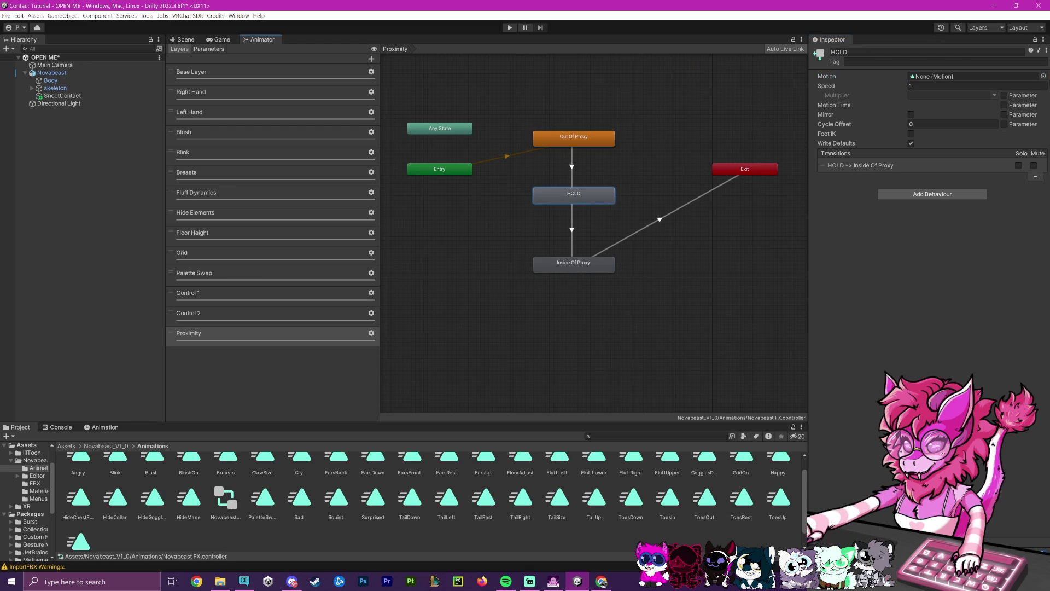
{"action": "left_click", "coordinate": [1043, 76]}
{"action": "type", "text": "empty"}
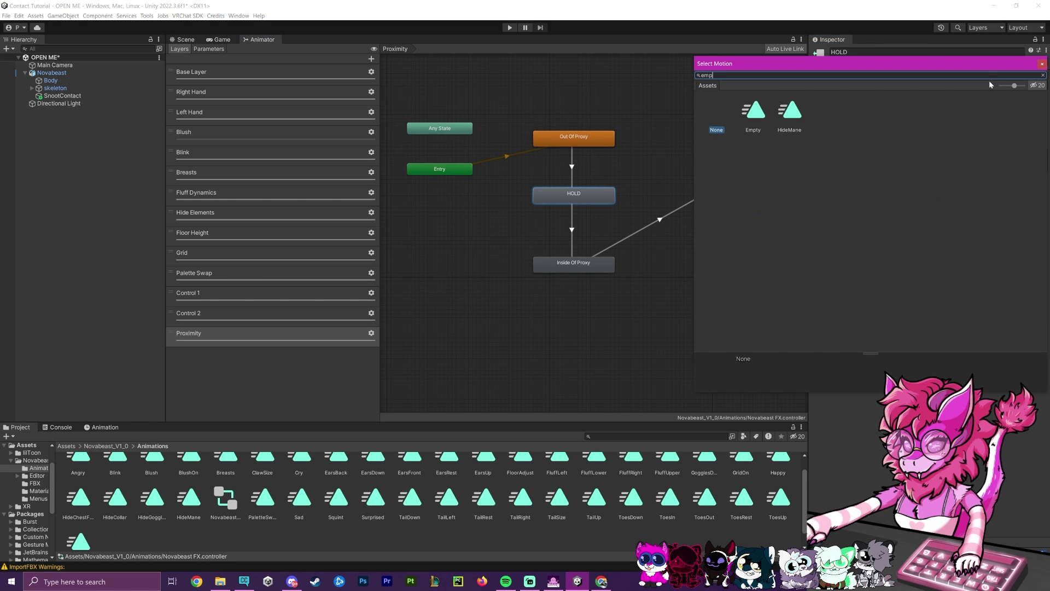
{"action": "left_click", "coordinate": [756, 119]}
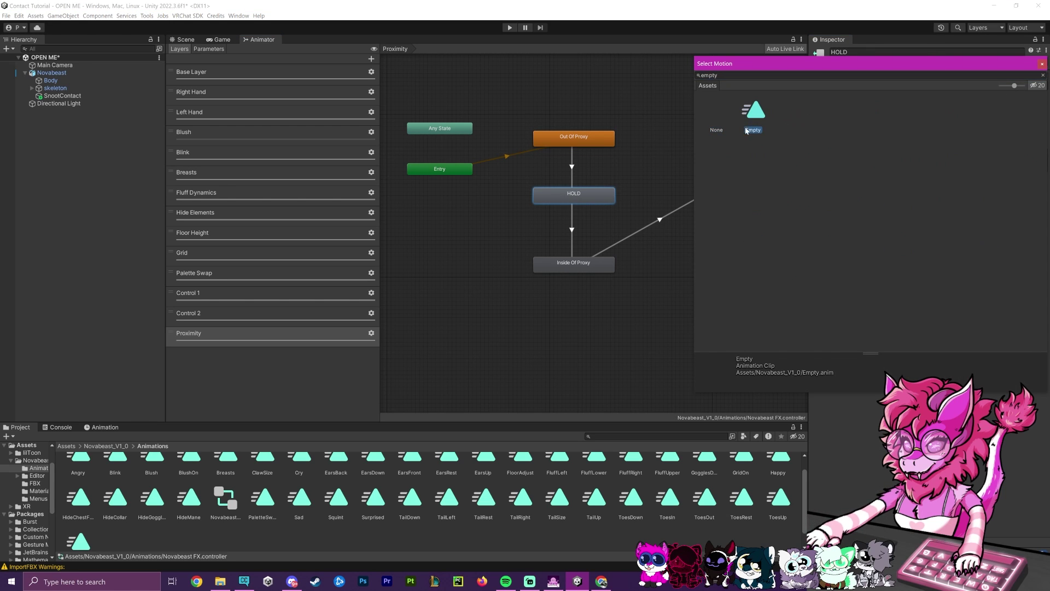
{"action": "double_click", "coordinate": [760, 114]}
Step: Assign the Empty animation clip as the motion of the Inside Of Proxy state
{"action": "left_click", "coordinate": [573, 264]}
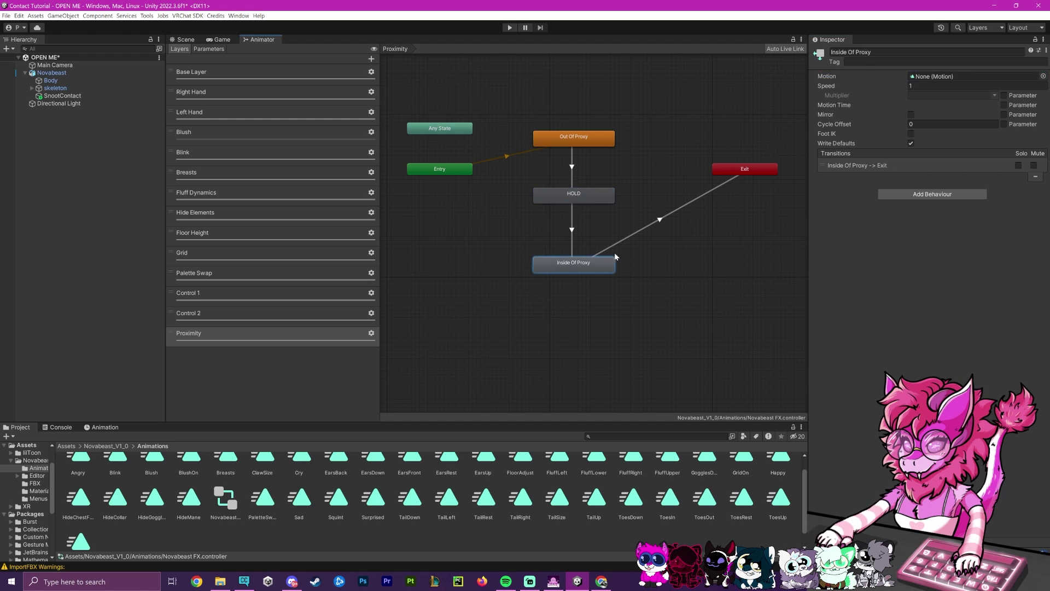
{"action": "left_click", "coordinate": [1044, 77]}
{"action": "type", "text": "empty"}
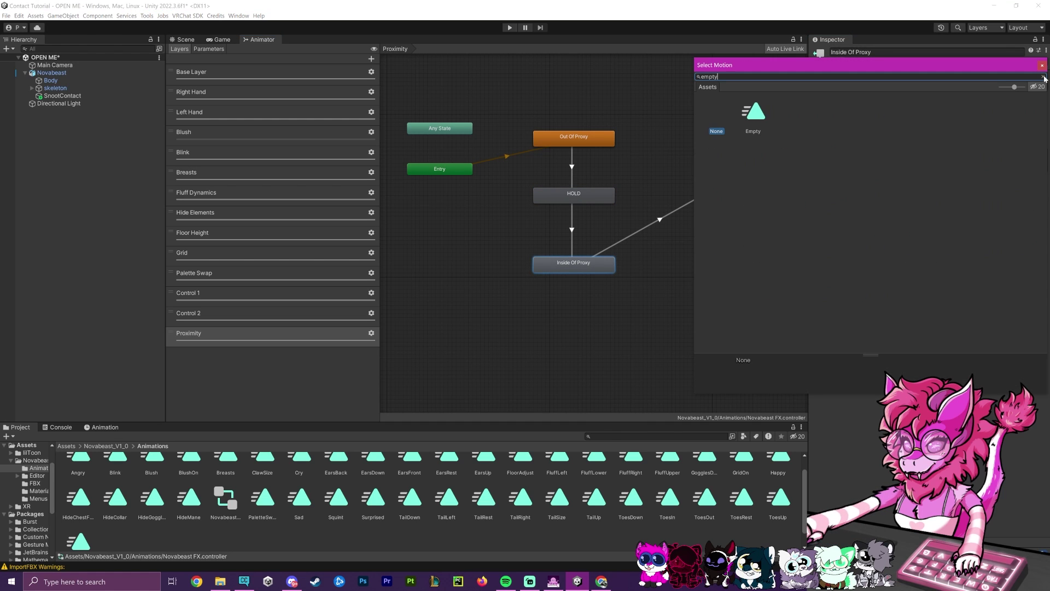
{"action": "double_click", "coordinate": [755, 115]}
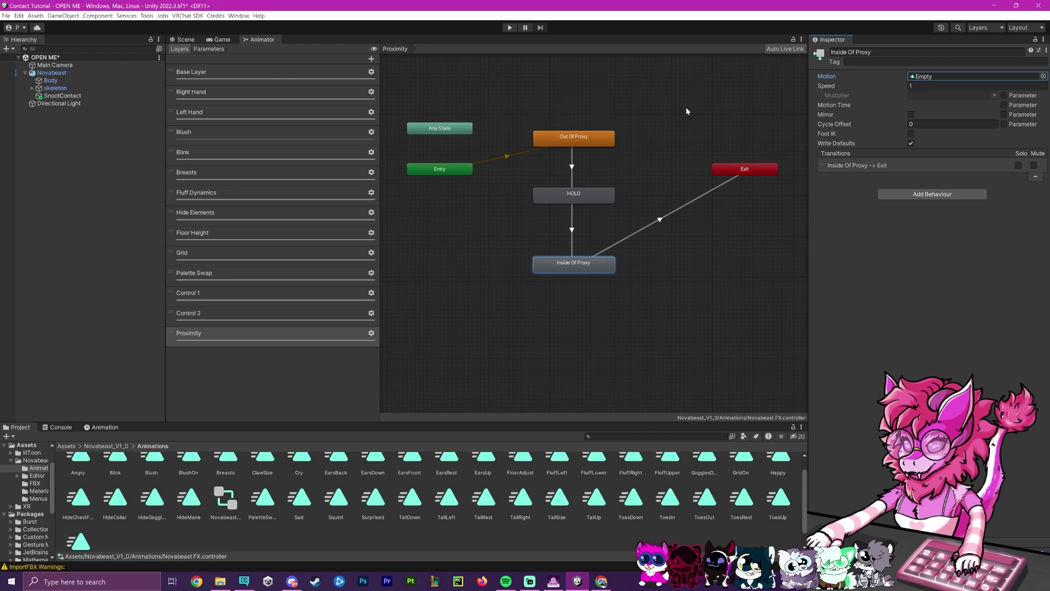
Step: Add a VRC Avatar Parameter Driver behaviour to both the Out Of Proxy and Inside Of Proxy states
{"action": "left_click", "coordinate": [596, 141]}
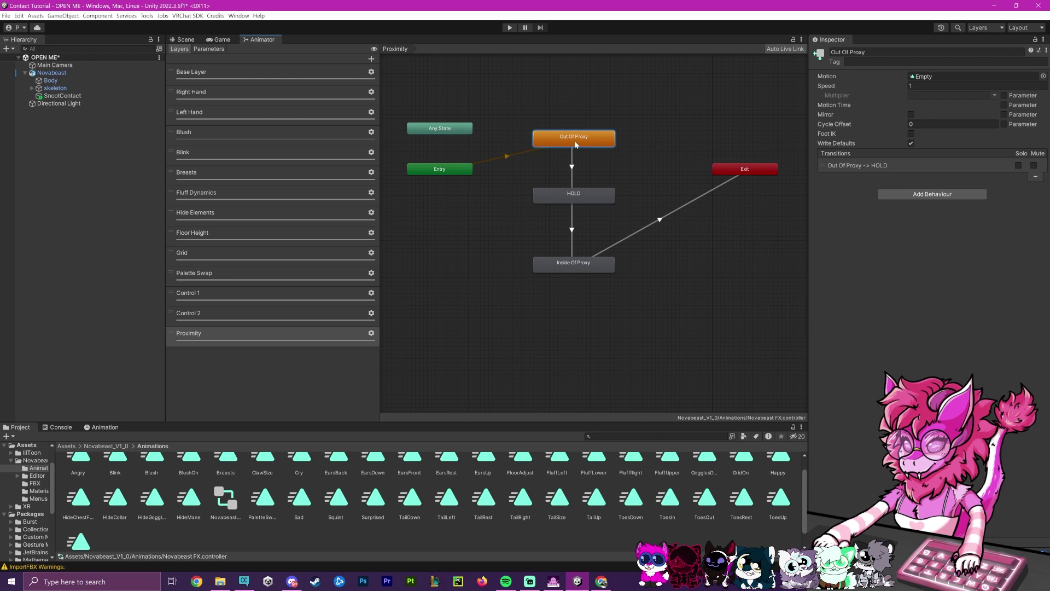
{"action": "left_click", "coordinate": [920, 198]}
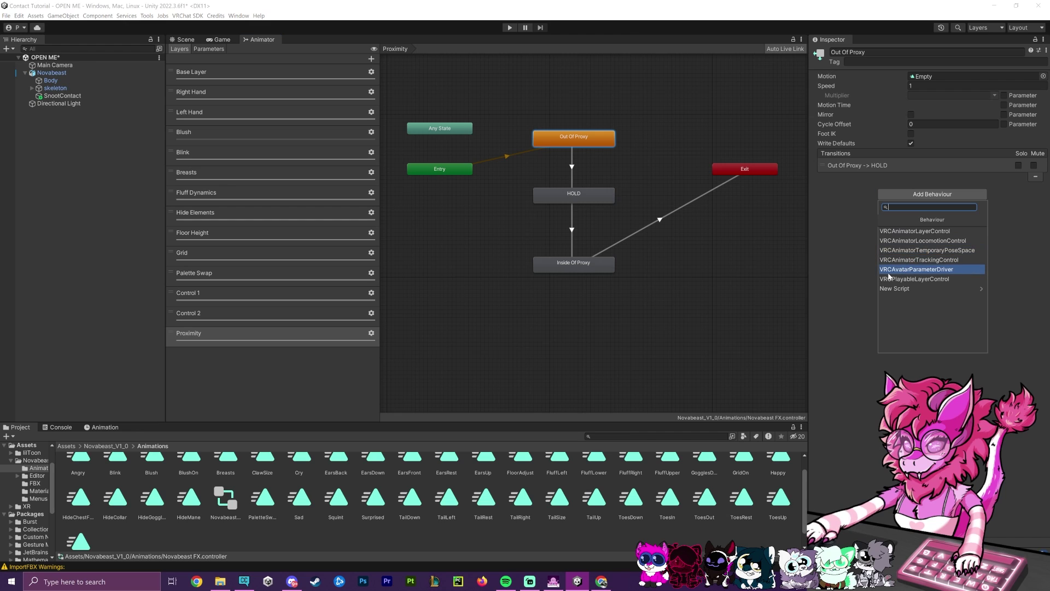
{"action": "left_click", "coordinate": [935, 269]}
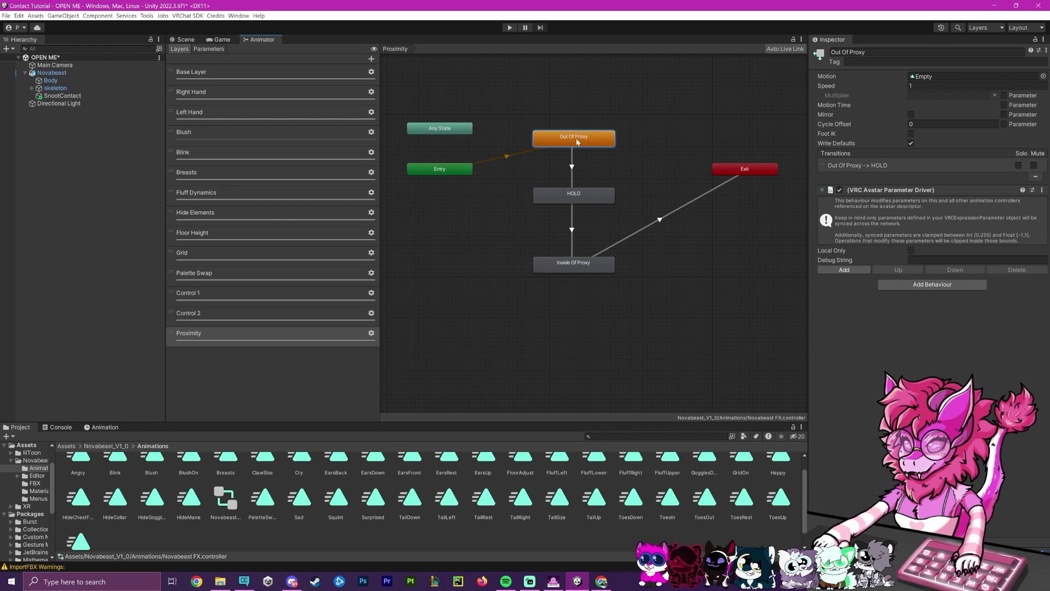
{"action": "left_click", "coordinate": [568, 265]}
{"action": "left_click", "coordinate": [892, 194]}
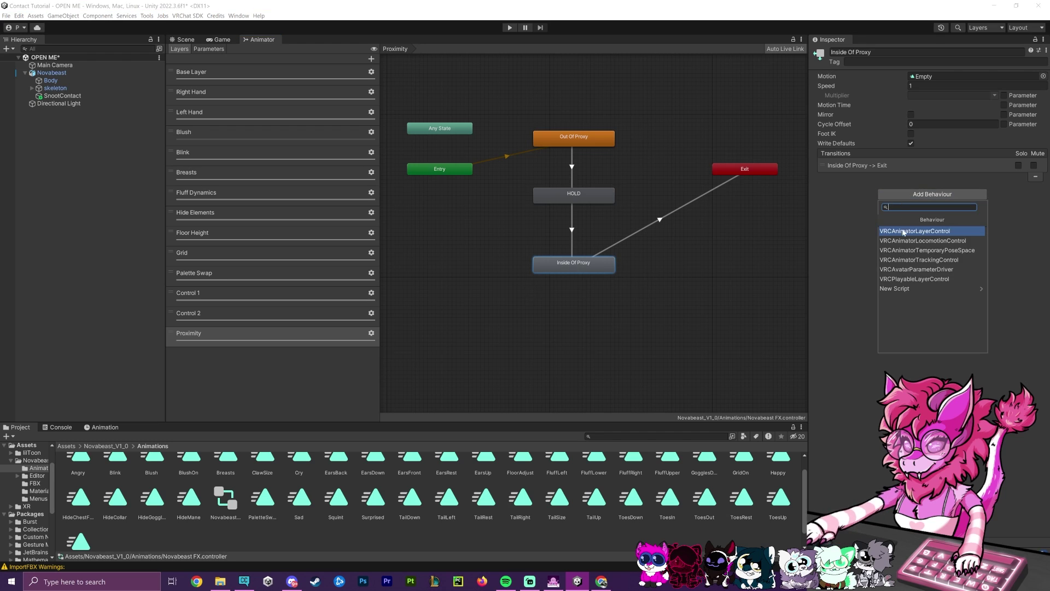
{"action": "left_click", "coordinate": [911, 271]}
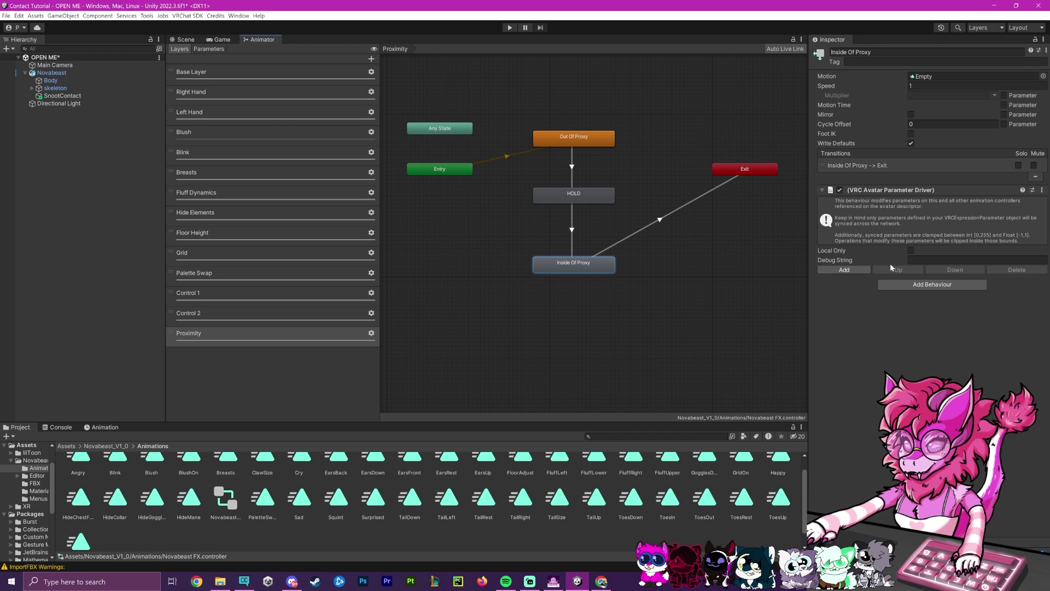
Step: Add a parameter entry of type Set to the Out Of Proxy state's parameter driver
{"action": "left_click", "coordinate": [579, 143]}
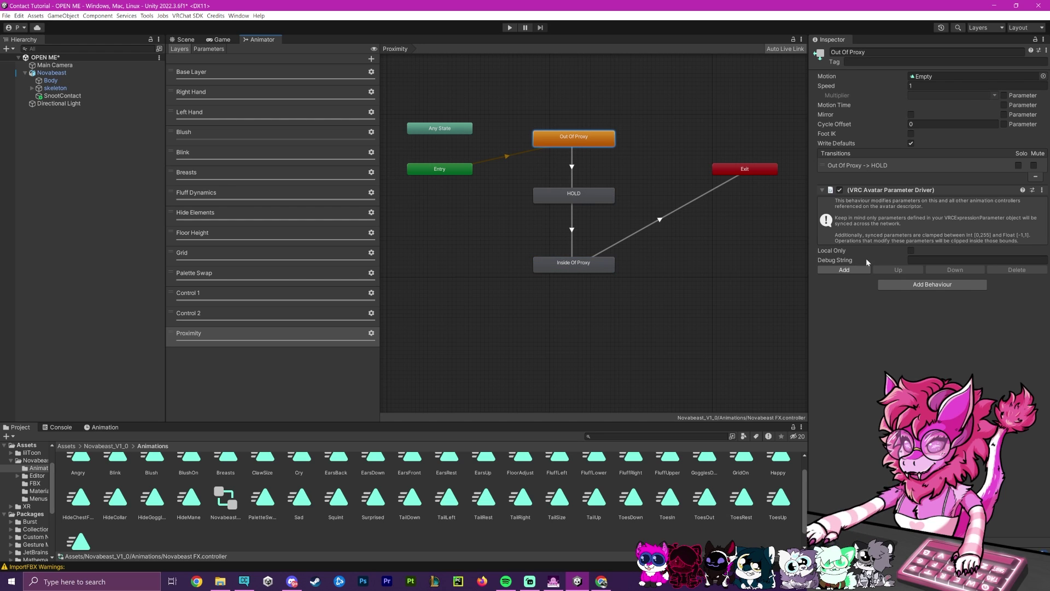
{"action": "left_click", "coordinate": [841, 270]}
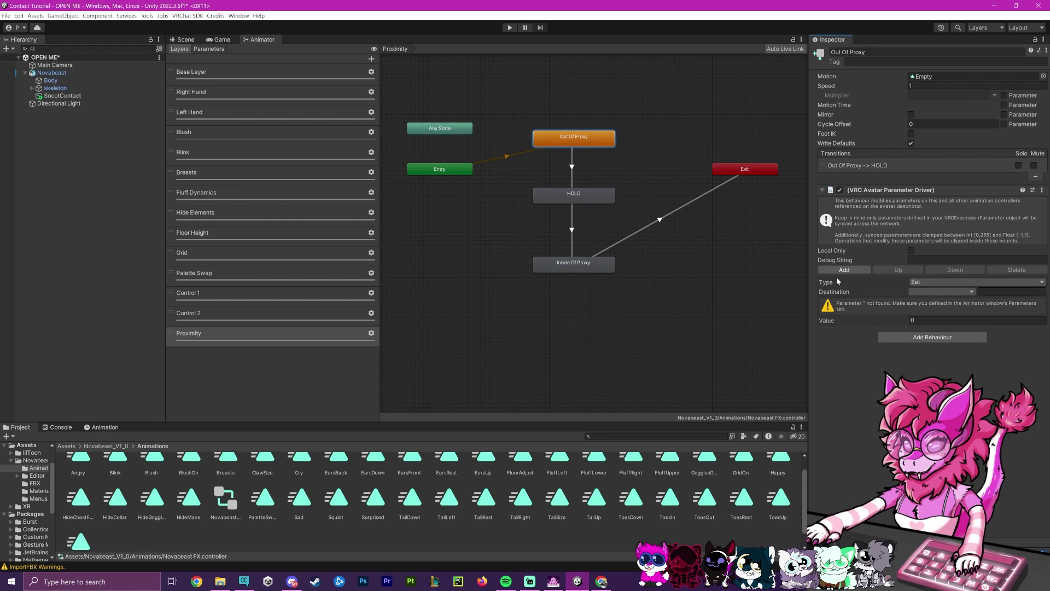
{"action": "left_click", "coordinate": [917, 291]}
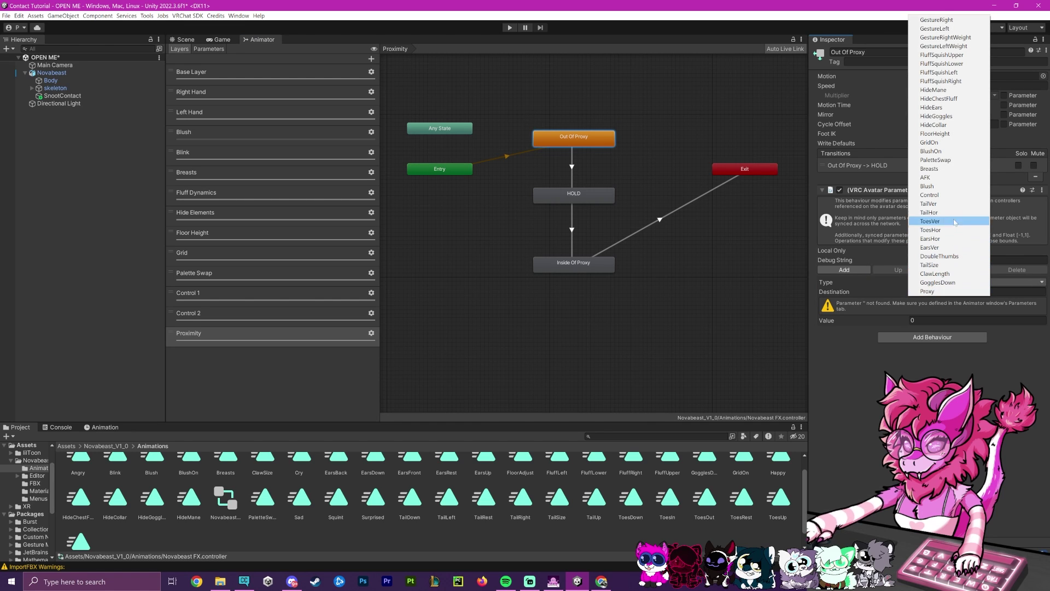
{"action": "left_click", "coordinate": [688, 228]}
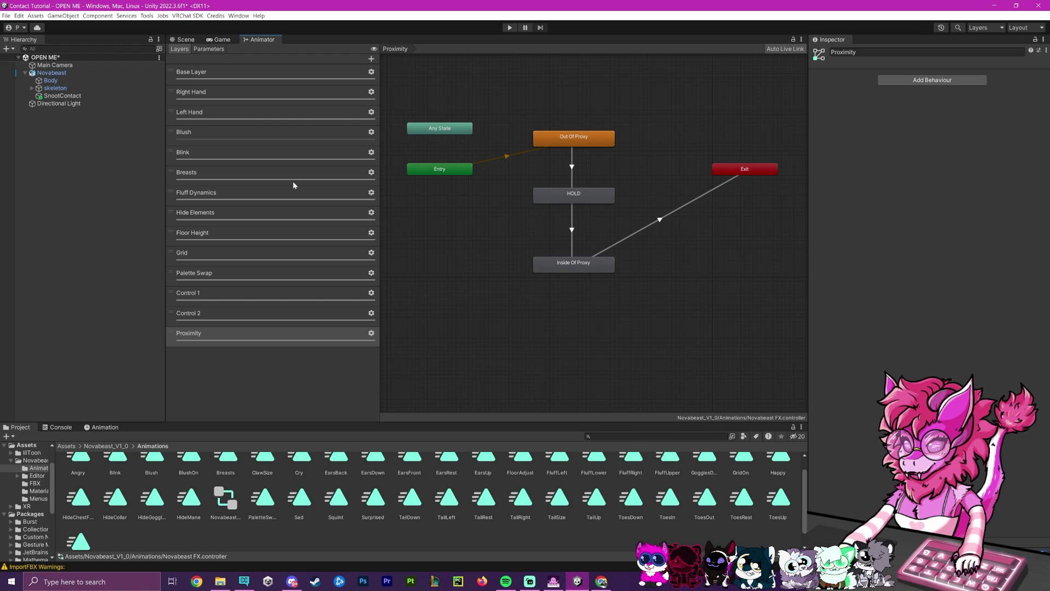
Step: Examine the Palette Swap layer's states and the conditions on the transitions between Idle and Swap
{"action": "left_click", "coordinate": [184, 39]}
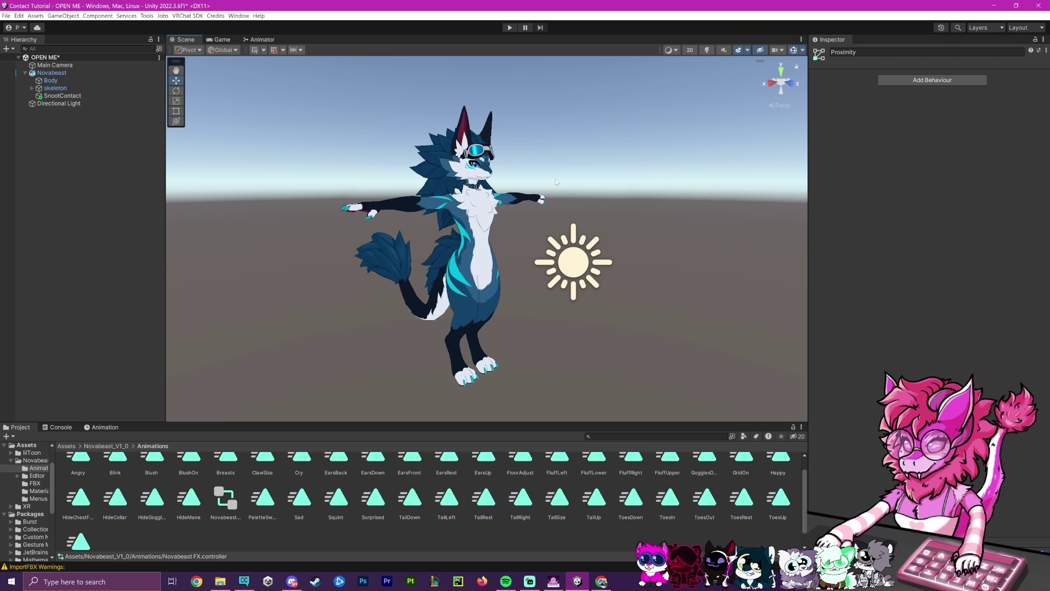
{"action": "left_click", "coordinate": [258, 40]}
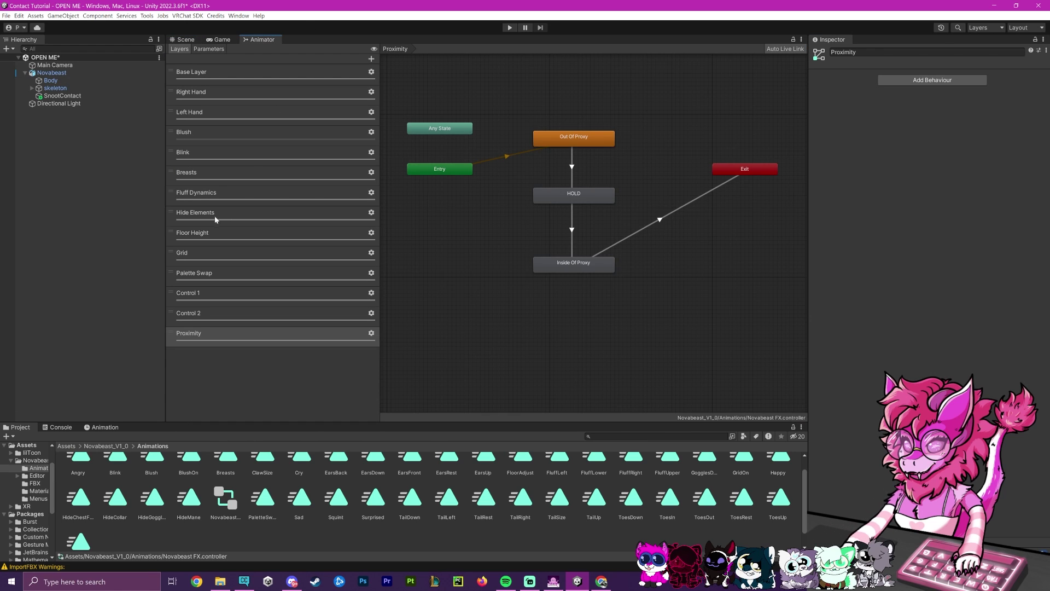
{"action": "left_click", "coordinate": [193, 274]}
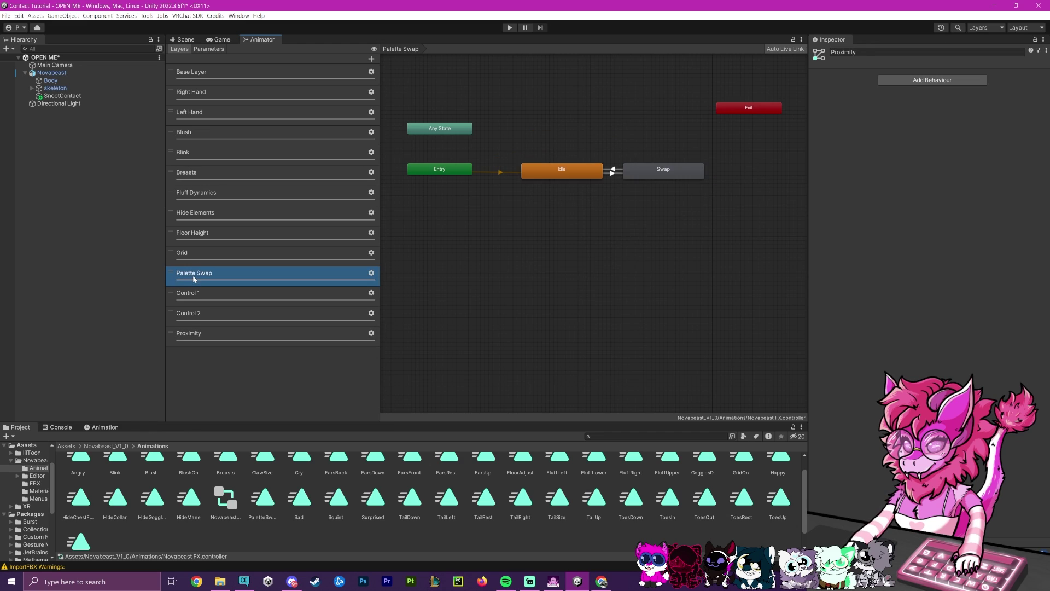
{"action": "scroll", "coordinate": [542, 205], "scroll_direction": "up", "scroll_amount": 5}
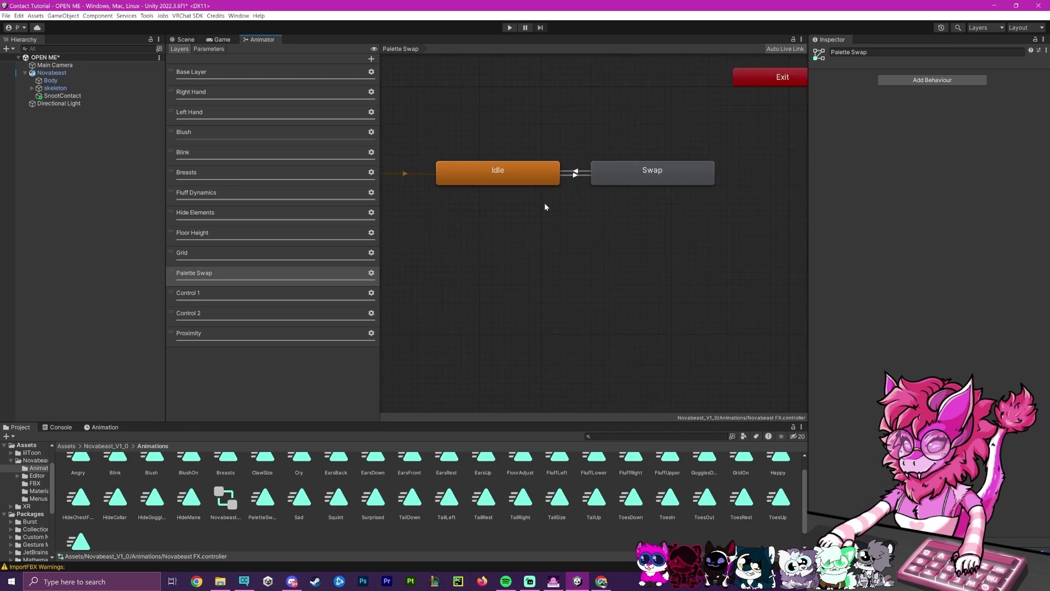
{"action": "left_click", "coordinate": [561, 176]}
{"action": "left_click", "coordinate": [583, 164]}
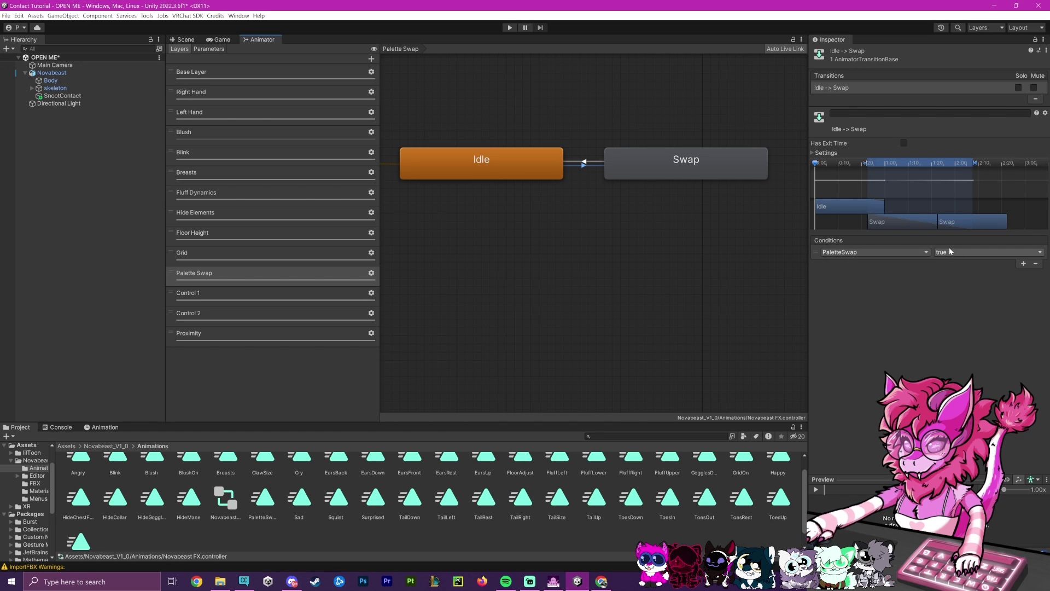
{"action": "left_click", "coordinate": [674, 175]}
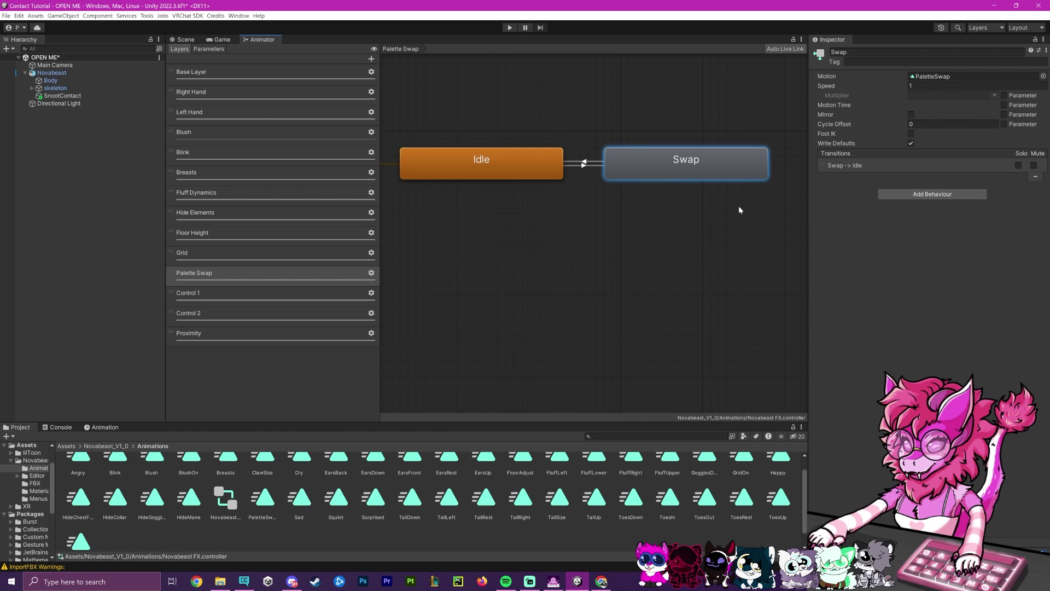
{"action": "left_click", "coordinate": [585, 163]}
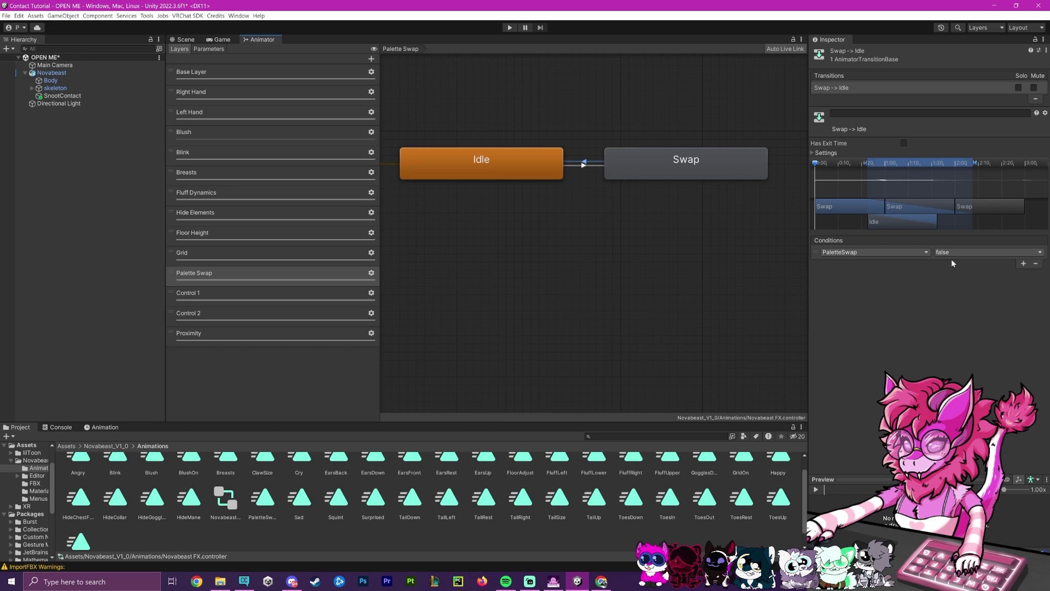
{"action": "left_click", "coordinate": [557, 164]}
{"action": "left_click", "coordinate": [582, 170]}
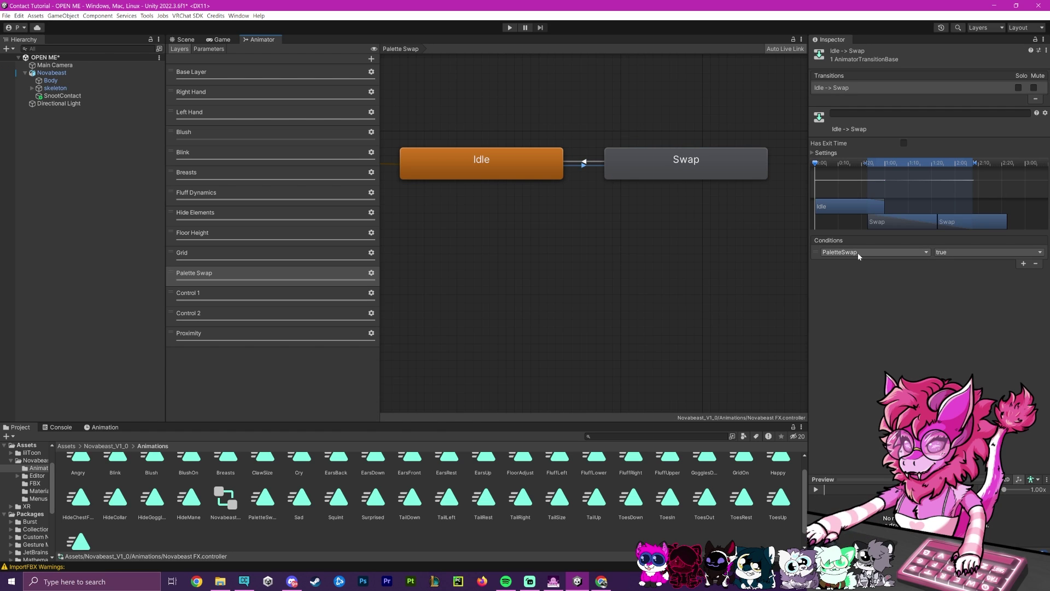
Step: In the Proximity layer, set the destination of the Out Of Proxy state's parameter driver to PaletteSwap
{"action": "left_click", "coordinate": [253, 343]}
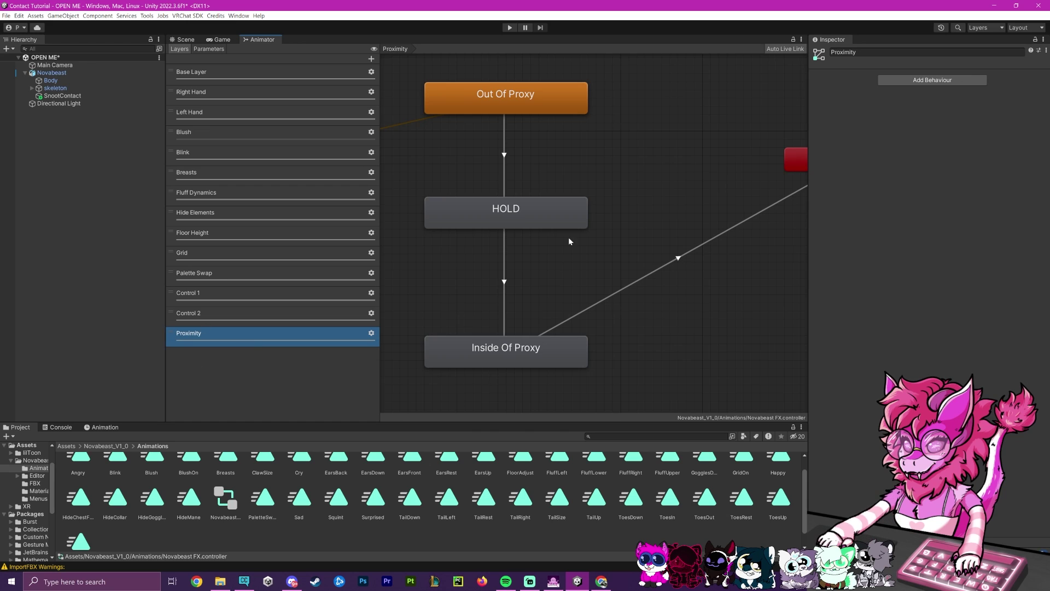
{"action": "scroll", "coordinate": [569, 237], "scroll_direction": "down", "scroll_amount": 2}
{"action": "left_click", "coordinate": [519, 136]}
{"action": "left_click", "coordinate": [931, 294]}
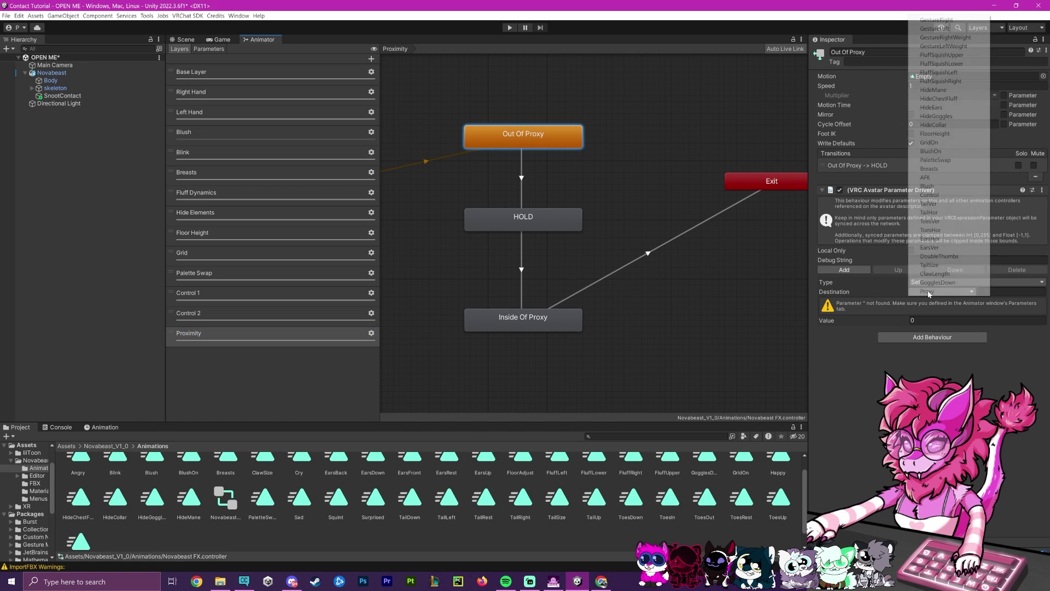
{"action": "left_click", "coordinate": [934, 162]}
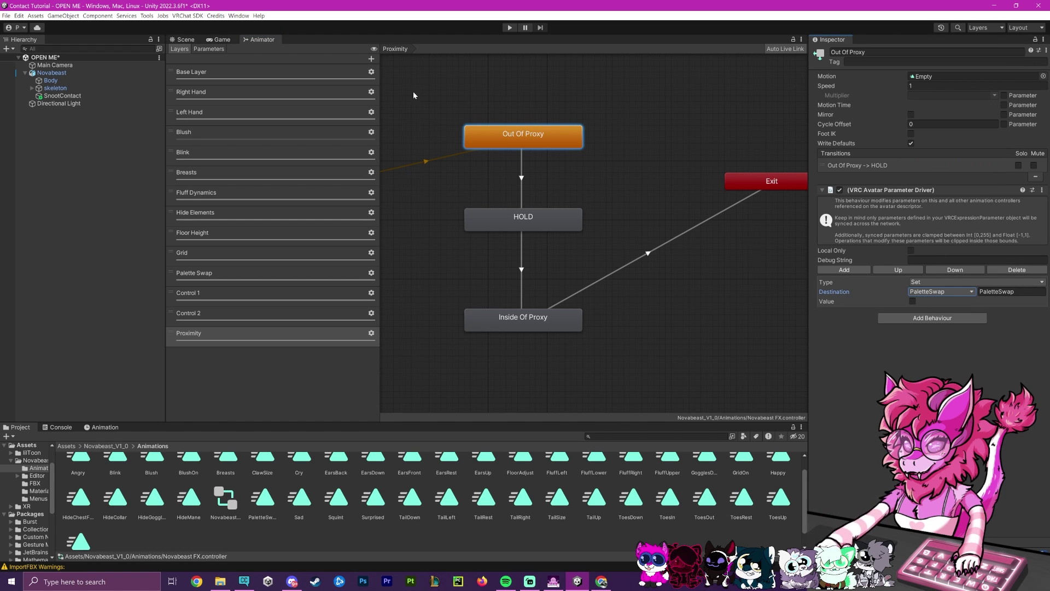
Step: Add an entry to the Inside Of Proxy state's parameter driver that sets PaletteSwap with its value enabled
{"action": "left_click", "coordinate": [531, 324]}
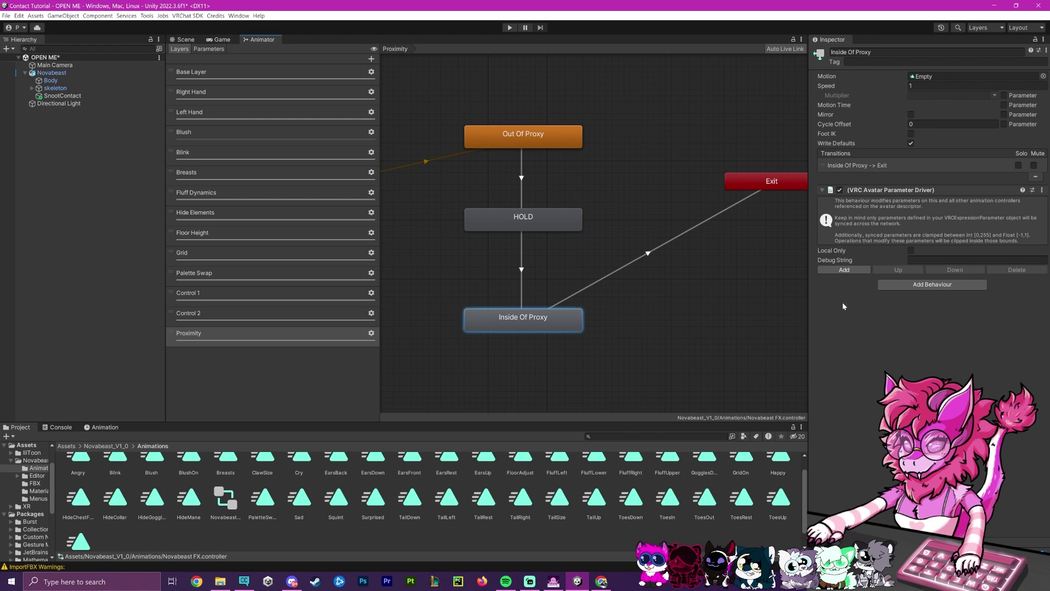
{"action": "left_click", "coordinate": [844, 270]}
{"action": "left_click", "coordinate": [928, 294]}
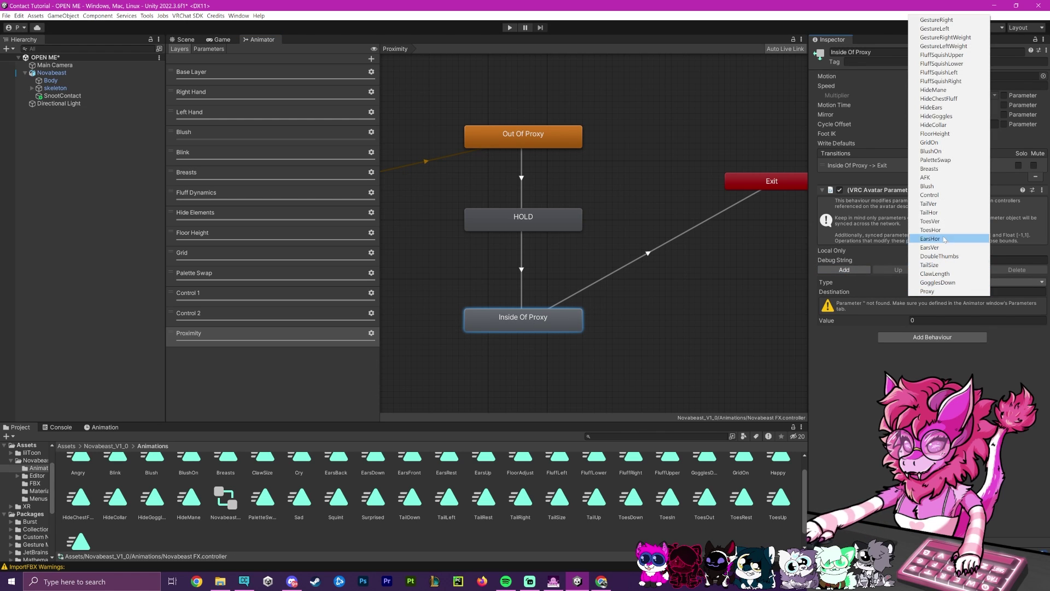
{"action": "left_click", "coordinate": [946, 162]}
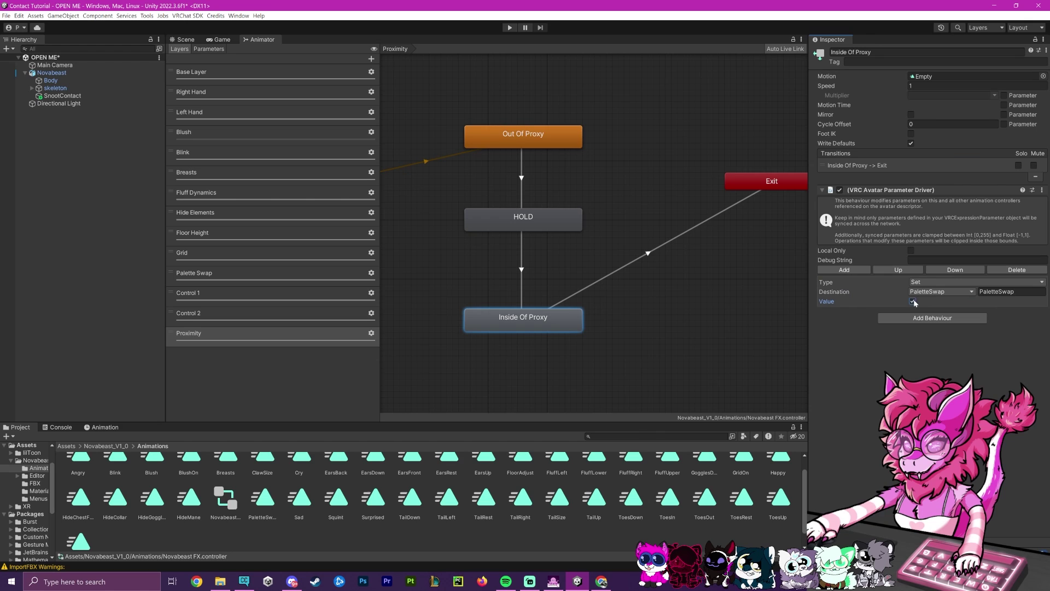
Step: Examine the parameter drivers of the Proximity layer's states and the Palette Swap layer's Idle and Swap states
{"action": "left_click", "coordinate": [590, 247]}
{"action": "scroll", "coordinate": [591, 247], "scroll_direction": "down", "scroll_amount": 3}
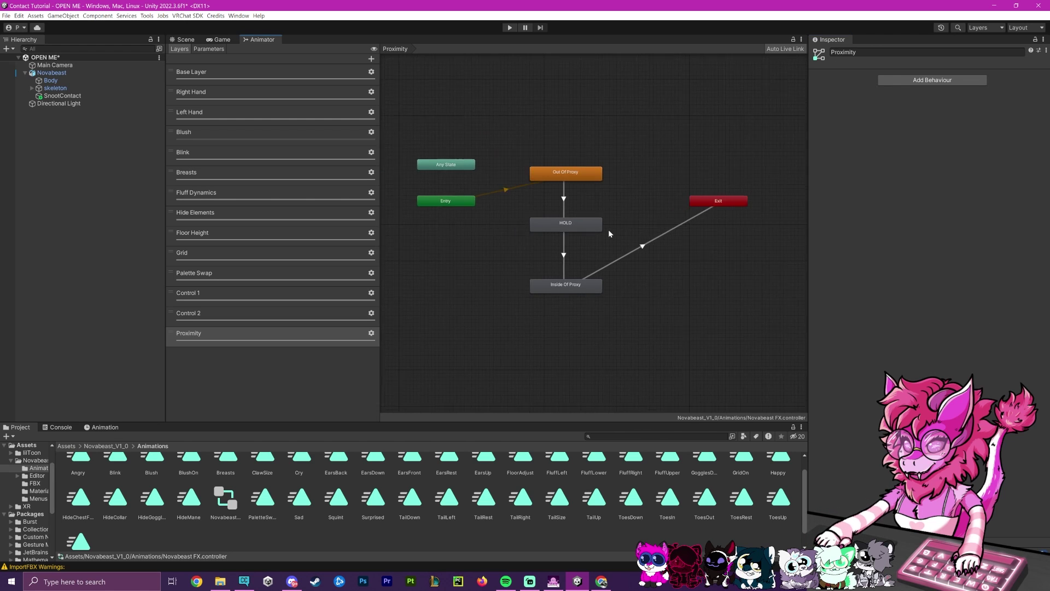
{"action": "left_click", "coordinate": [588, 174]}
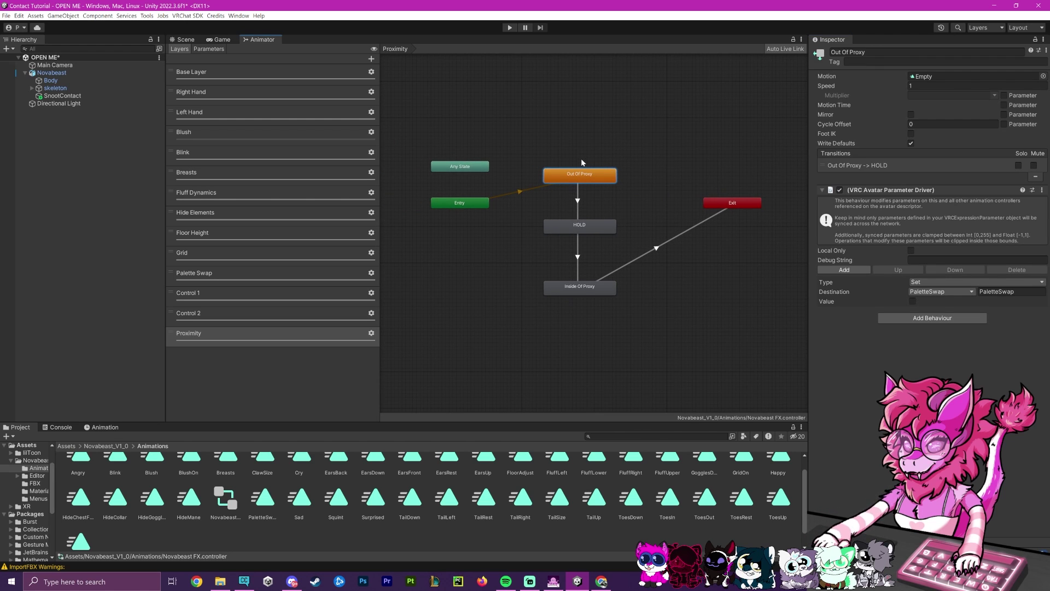
{"action": "left_click", "coordinate": [573, 228]}
{"action": "left_click", "coordinate": [573, 292]}
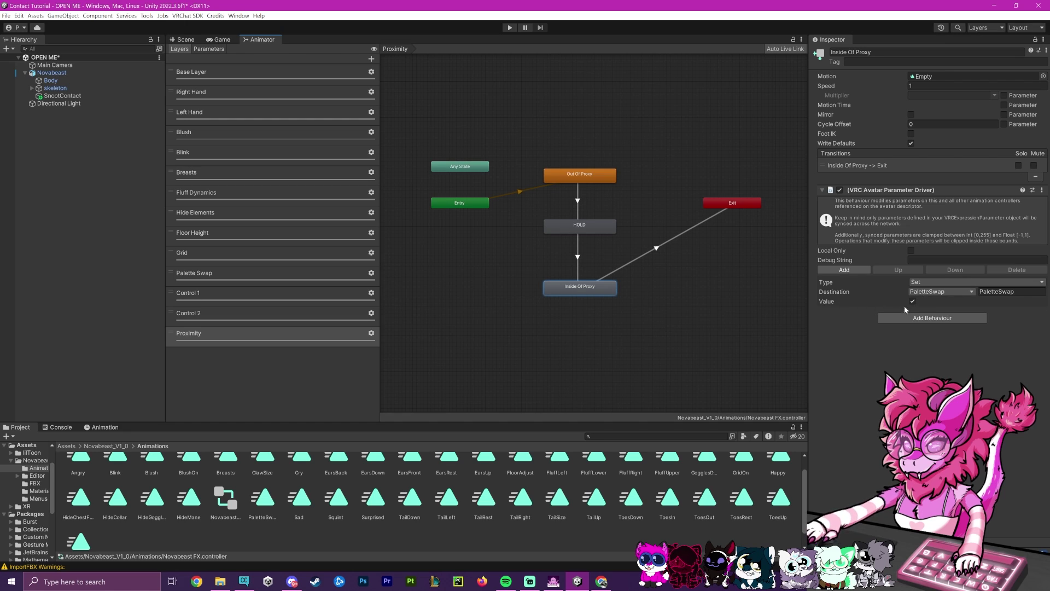
{"action": "left_click", "coordinate": [206, 281]}
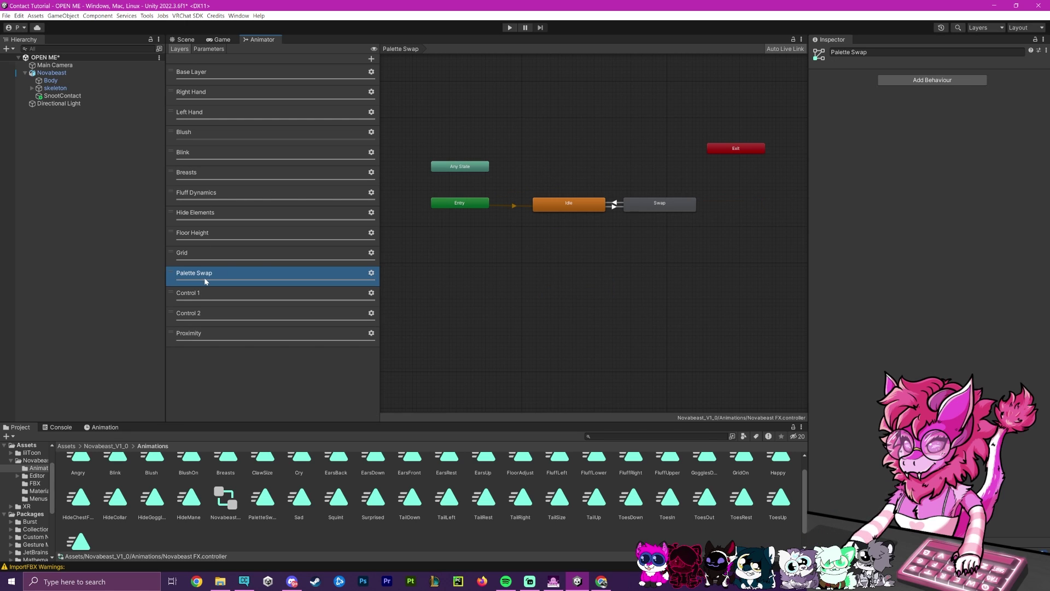
{"action": "scroll", "coordinate": [555, 238], "scroll_direction": "up", "scroll_amount": 3}
{"action": "left_click", "coordinate": [541, 218]}
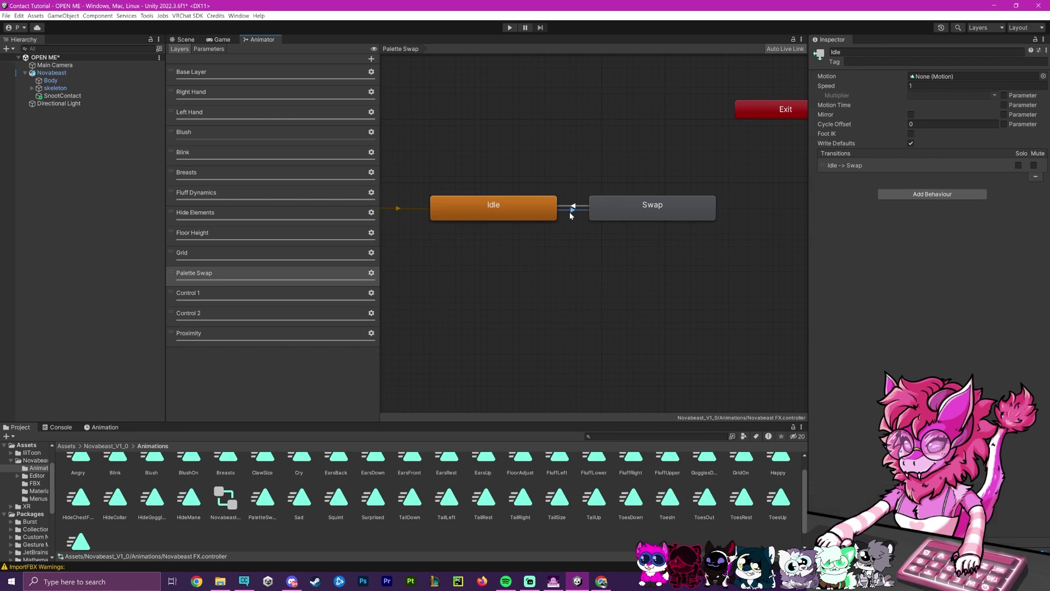
{"action": "left_click", "coordinate": [571, 213]}
{"action": "left_click", "coordinate": [634, 213]}
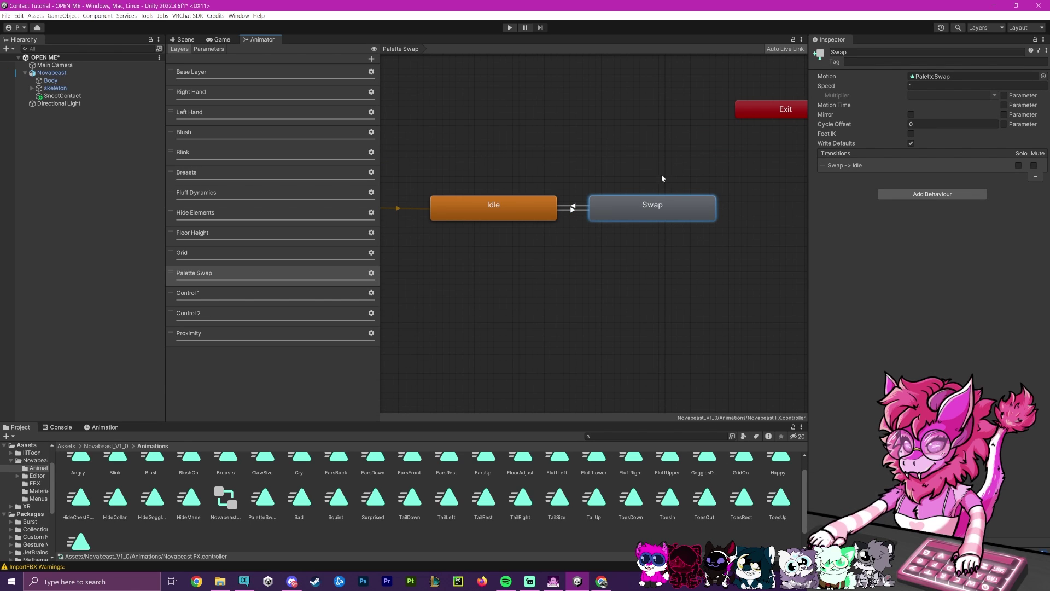
Step: In the Proximity layer, give the Out Of Proxy to HOLD transition the condition Proxy Greater 0.5
{"action": "left_click", "coordinate": [240, 332]}
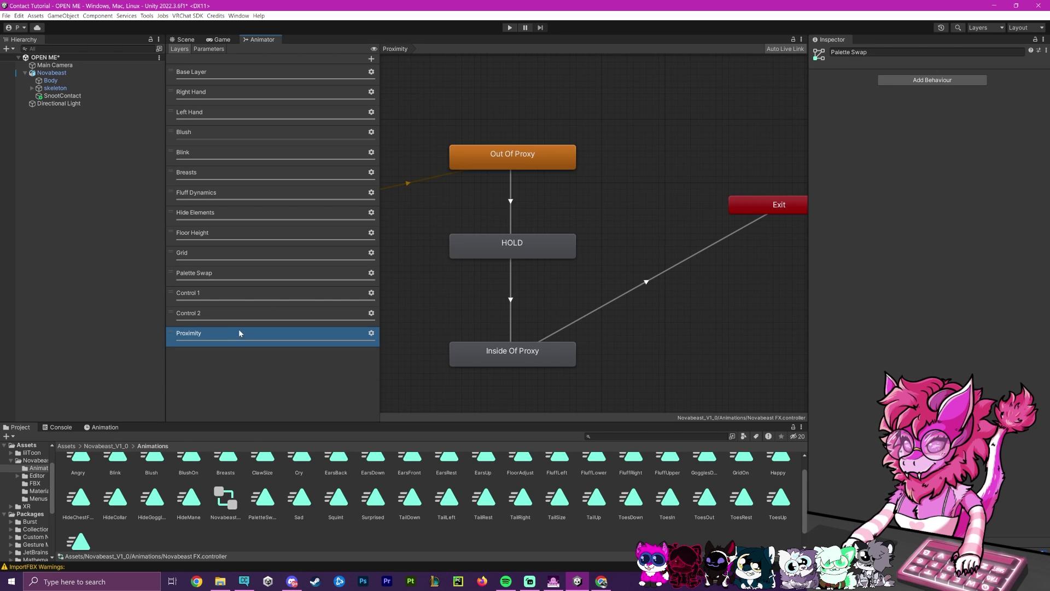
{"action": "scroll", "coordinate": [587, 206], "scroll_direction": "down", "scroll_amount": 2}
{"action": "left_click", "coordinate": [561, 165]}
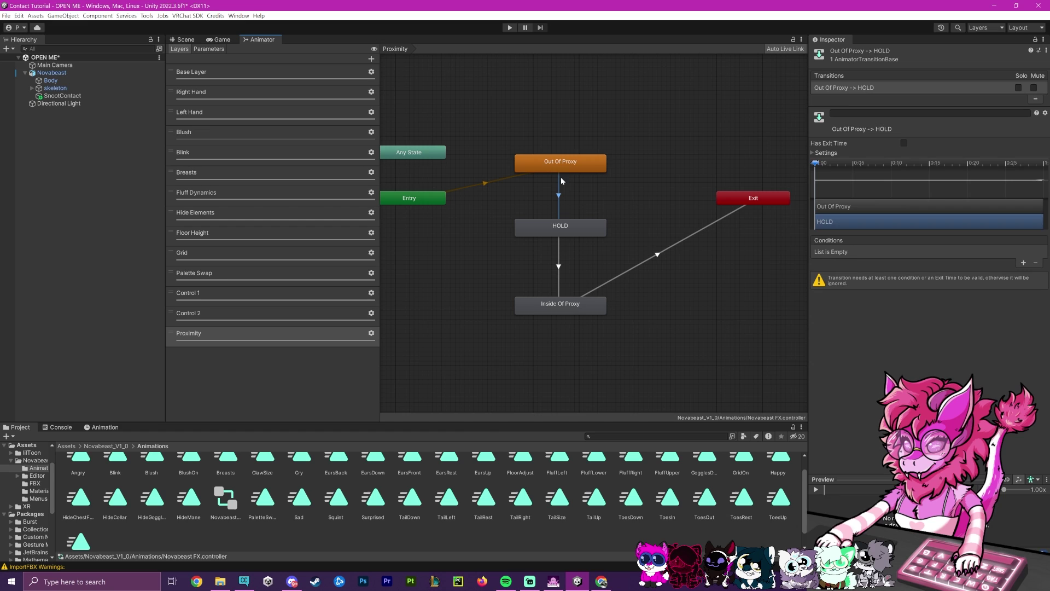
{"action": "left_click", "coordinate": [559, 195]}
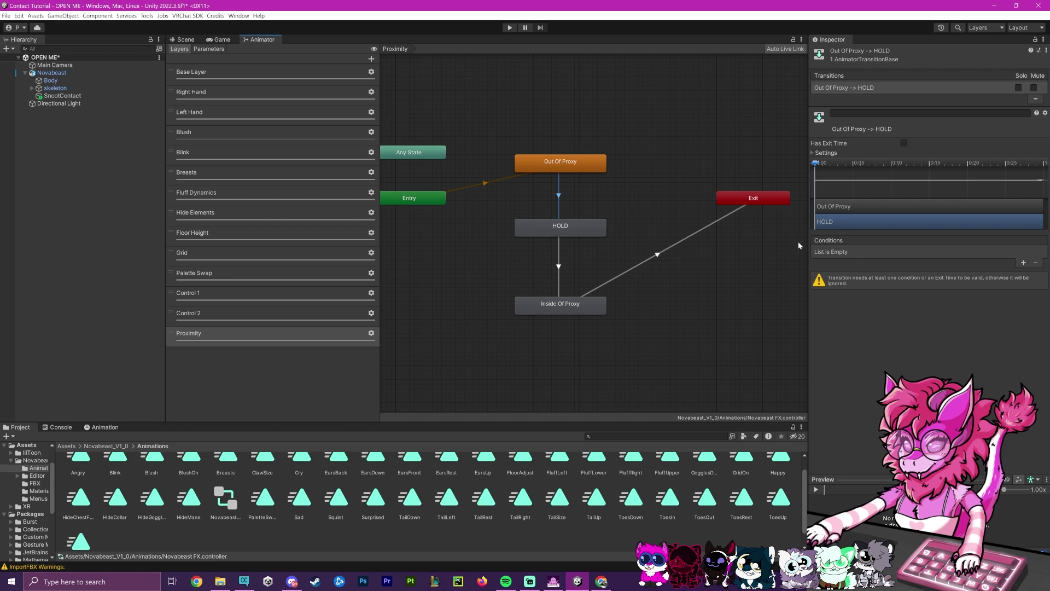
{"action": "left_click", "coordinate": [1024, 263]}
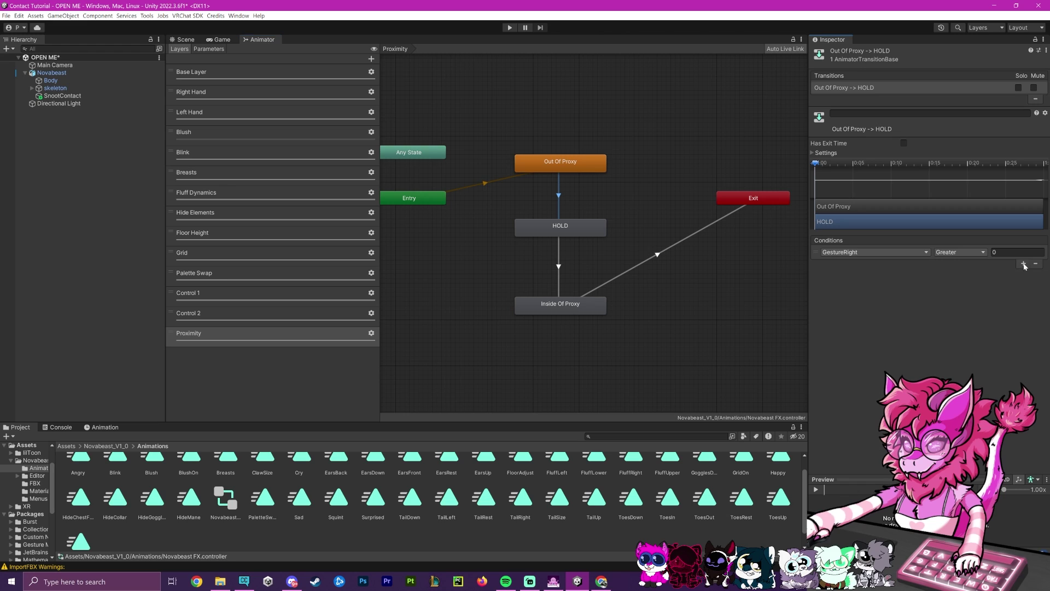
{"action": "left_click", "coordinate": [873, 252]}
{"action": "left_click", "coordinate": [838, 527]}
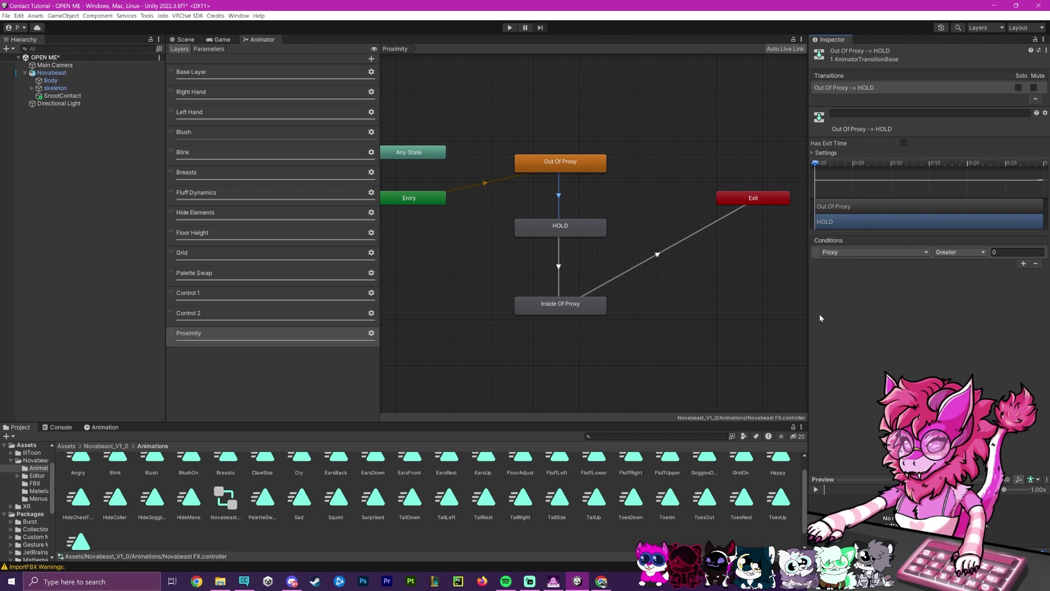
{"action": "left_click", "coordinate": [971, 251]}
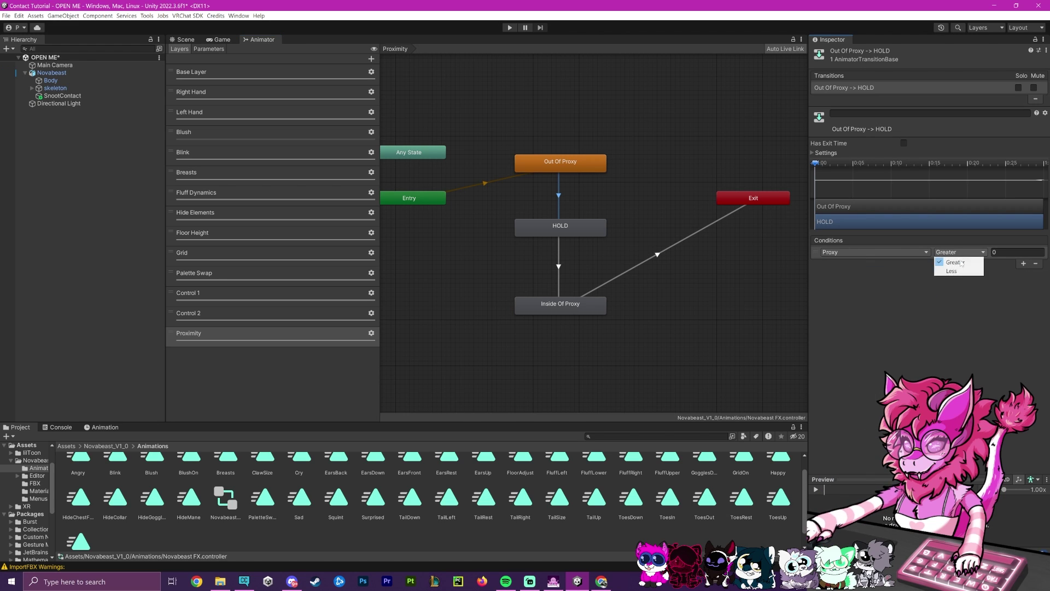
{"action": "left_click", "coordinate": [1006, 252]}
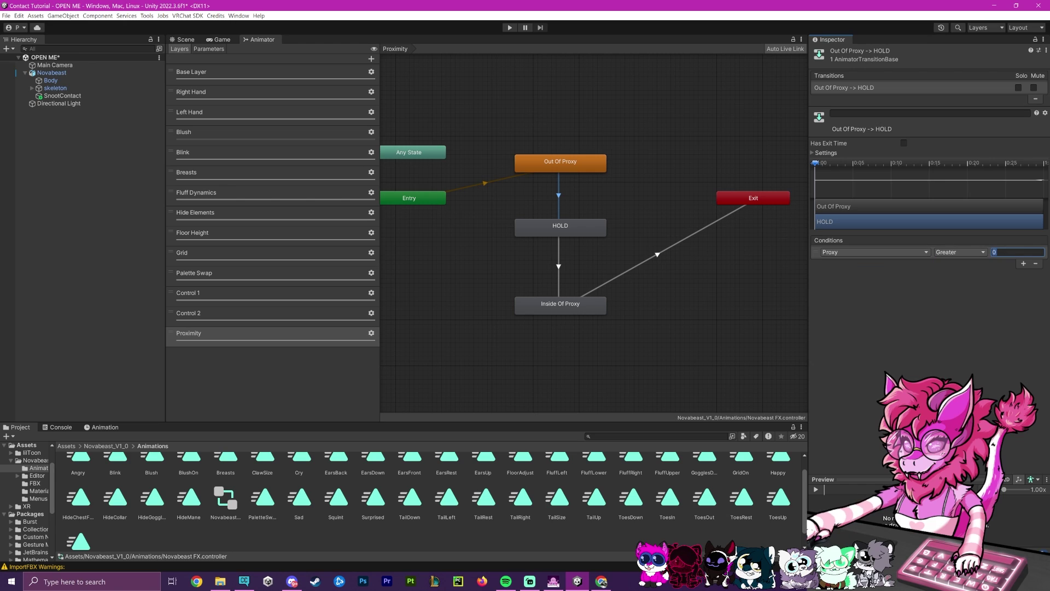
{"action": "type", "text": "0.5"}
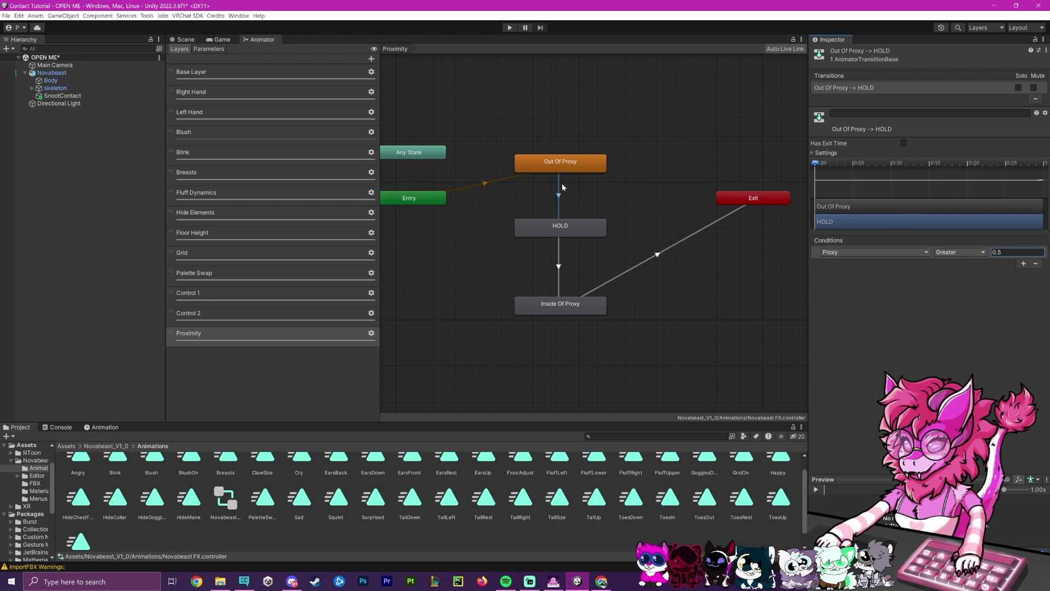
{"action": "left_click", "coordinate": [992, 254]}
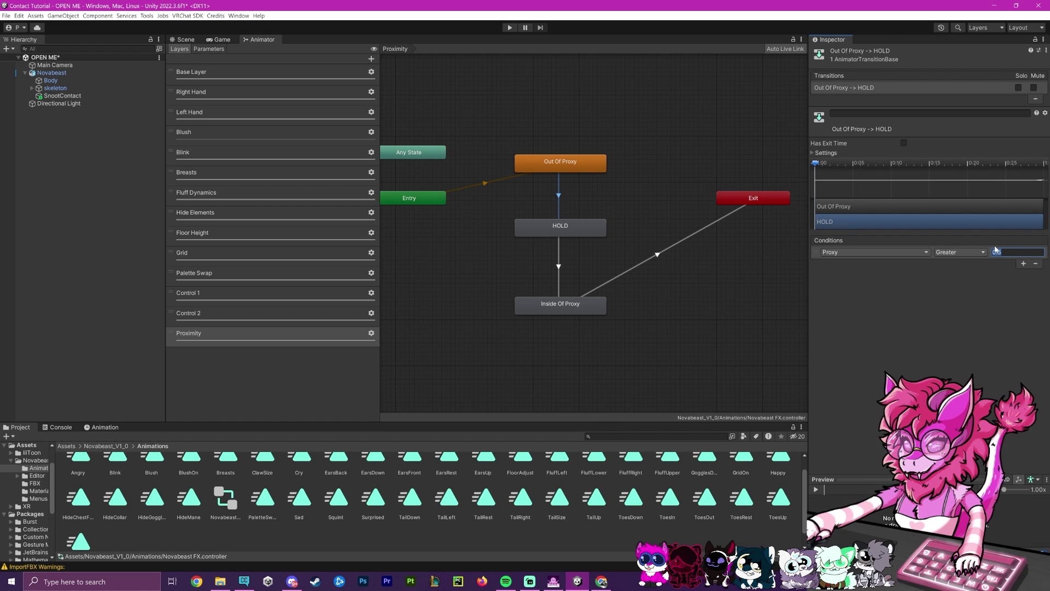
{"action": "left_click_drag", "start_coordinate": [1001, 252], "coordinate": [996, 255]}
{"action": "left_click", "coordinate": [1001, 253]}
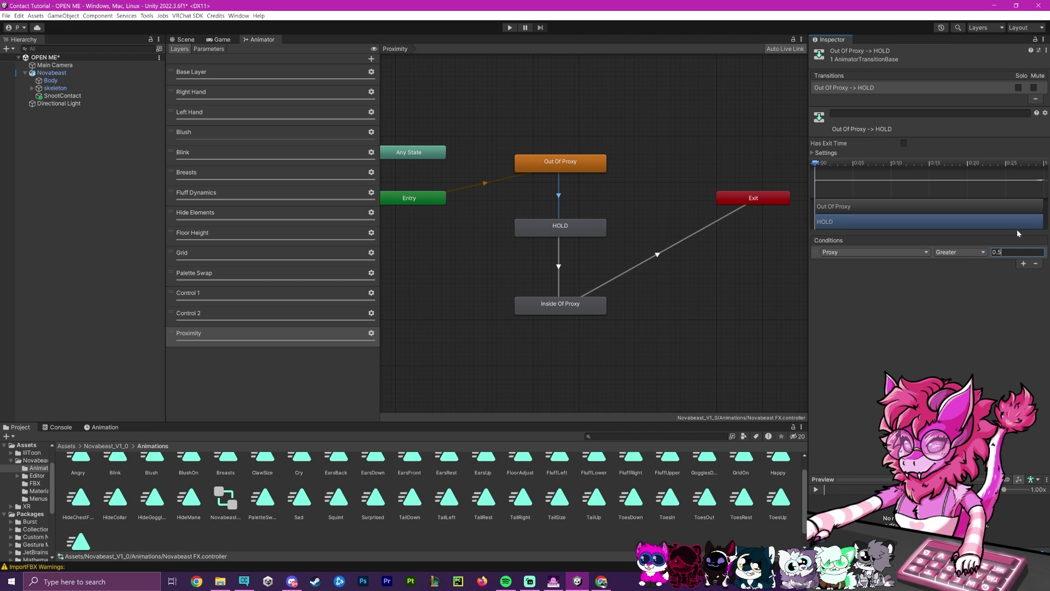
Step: Add the condition Proxy Greater 0.5 to the transition from HOLD to Inside Of Proxy
{"action": "left_click", "coordinate": [558, 266]}
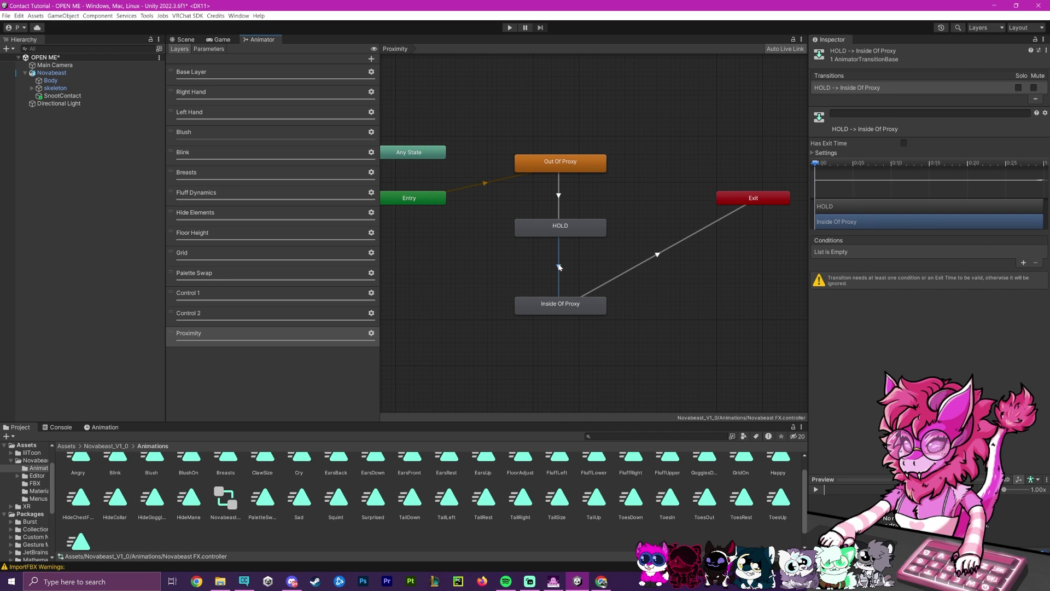
{"action": "left_click", "coordinate": [1023, 263]}
{"action": "left_click", "coordinate": [873, 252]}
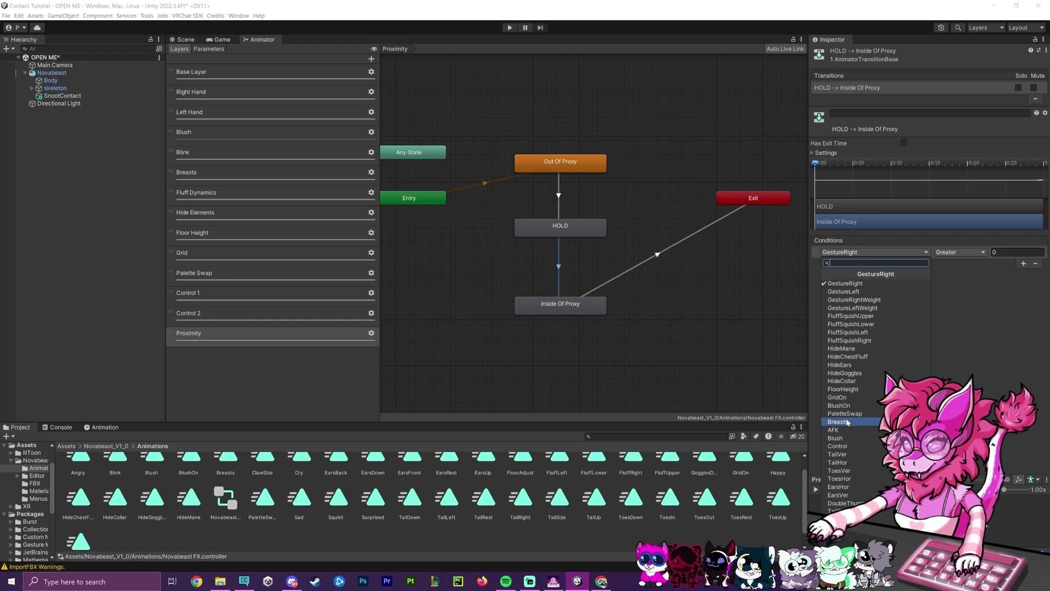
{"action": "left_click", "coordinate": [842, 527]}
{"action": "left_click", "coordinate": [963, 253]}
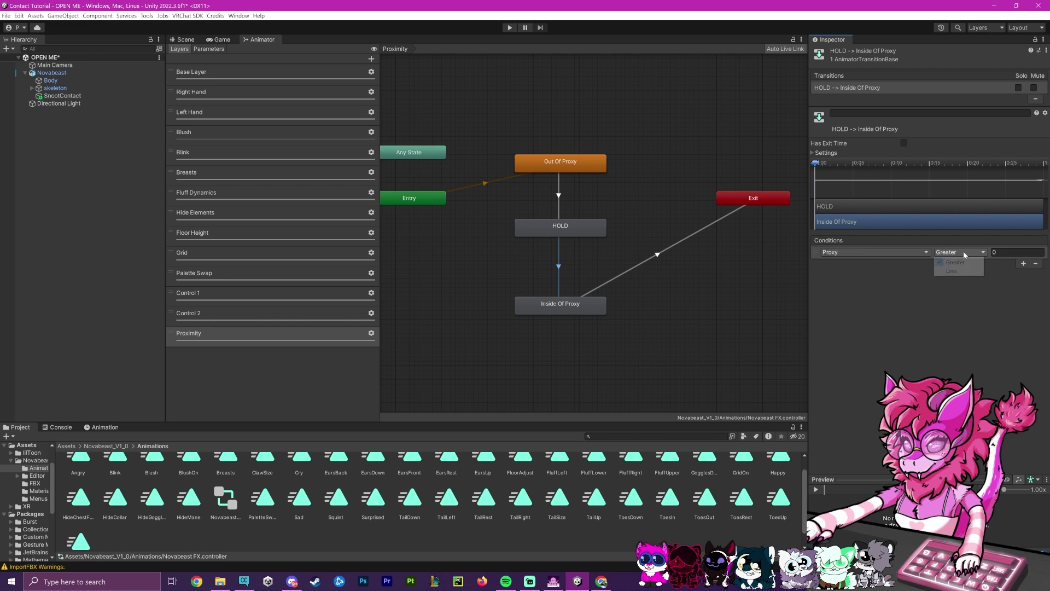
{"action": "left_click", "coordinate": [1007, 252]}
{"action": "type", "text": "0"}
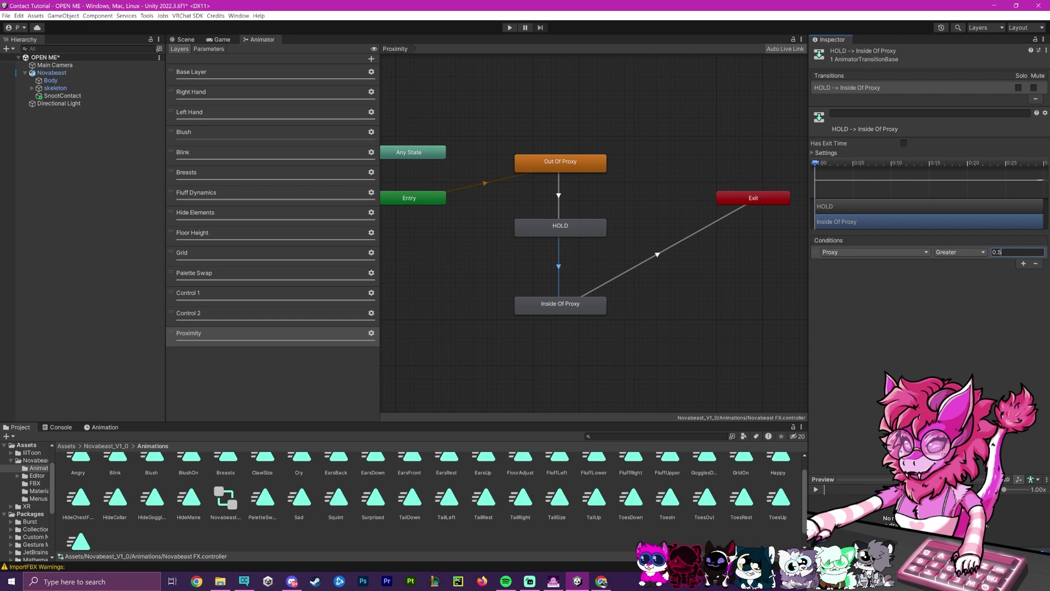
Step: Add the condition Proxy Less 0.5 to the transition from Inside Of Proxy to Exit
{"action": "left_click", "coordinate": [665, 255]}
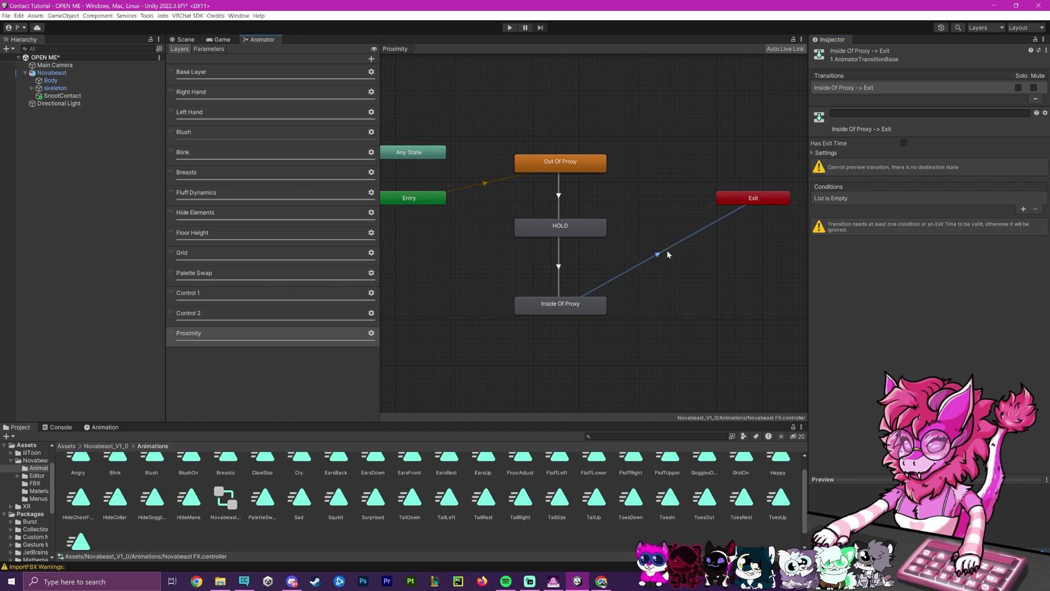
{"action": "left_click", "coordinate": [1023, 210]}
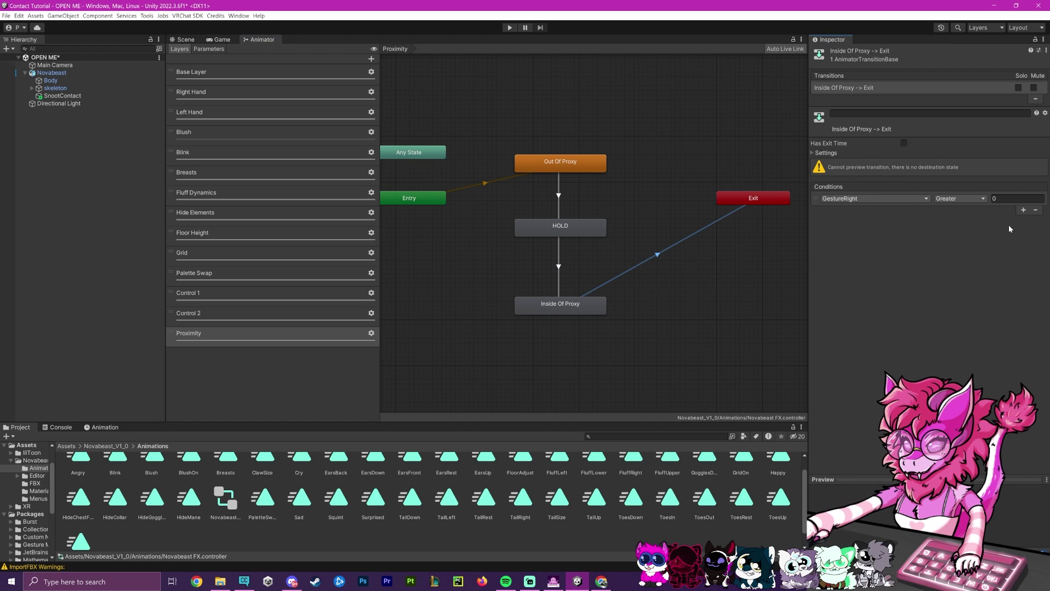
{"action": "left_click", "coordinate": [890, 199]}
{"action": "left_click", "coordinate": [845, 432]}
{"action": "left_click", "coordinate": [960, 198]}
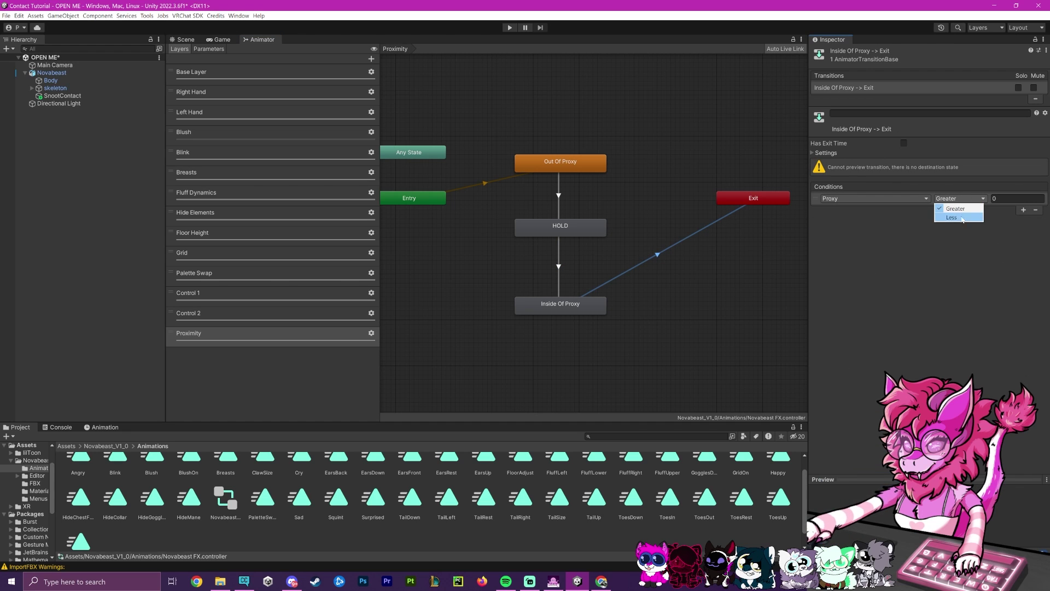
{"action": "left_click", "coordinate": [962, 218]}
{"action": "left_click", "coordinate": [992, 204]}
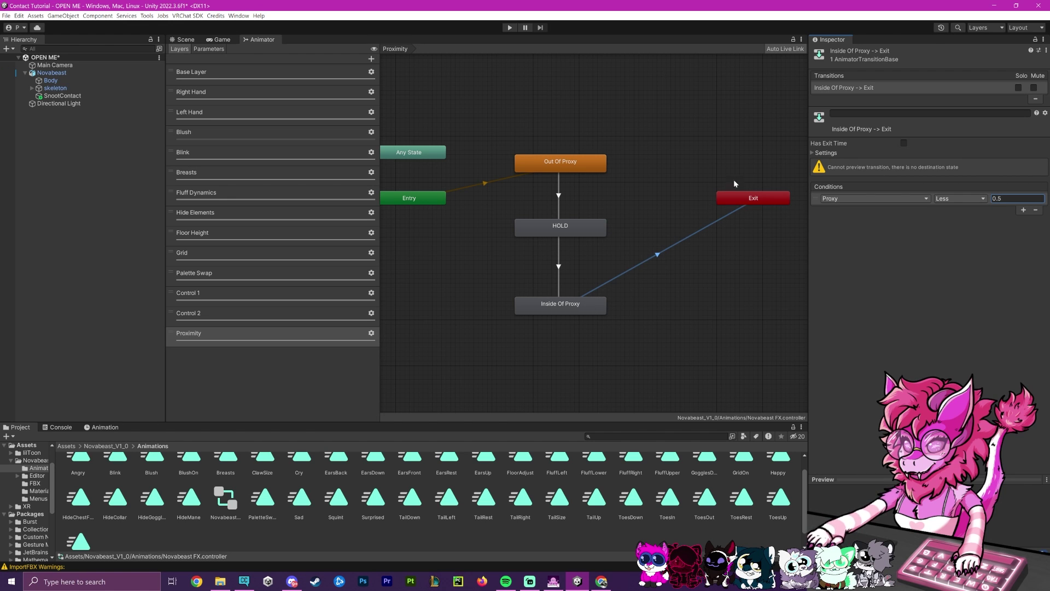
Step: Review the Proximity layer's flow from Exit and Entry through Out Of Proxy and the transitions between its states
{"action": "left_click", "coordinate": [759, 198]}
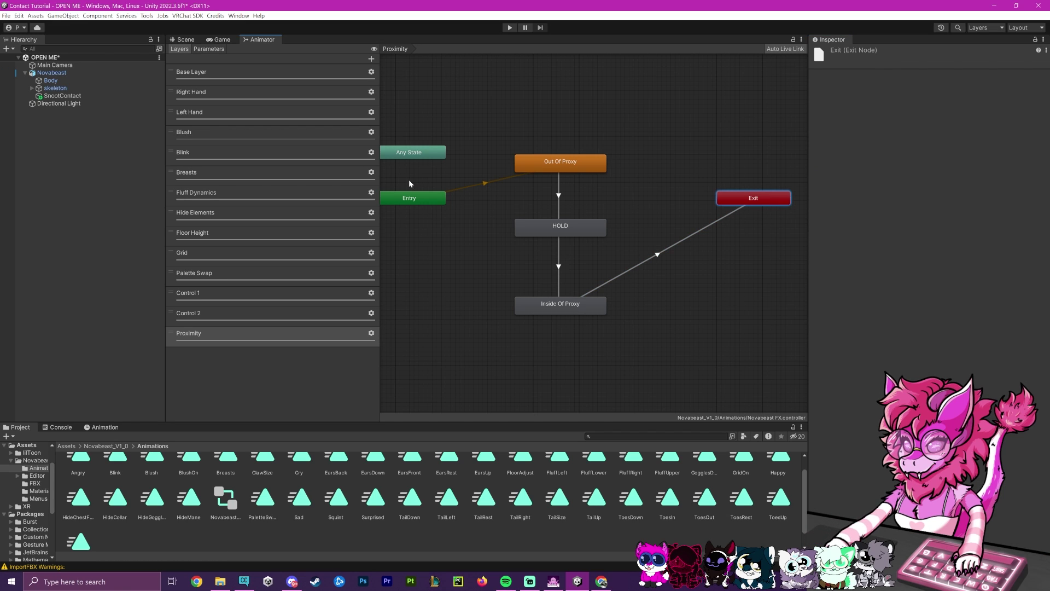
{"action": "left_click", "coordinate": [397, 197]}
{"action": "left_click", "coordinate": [552, 169]}
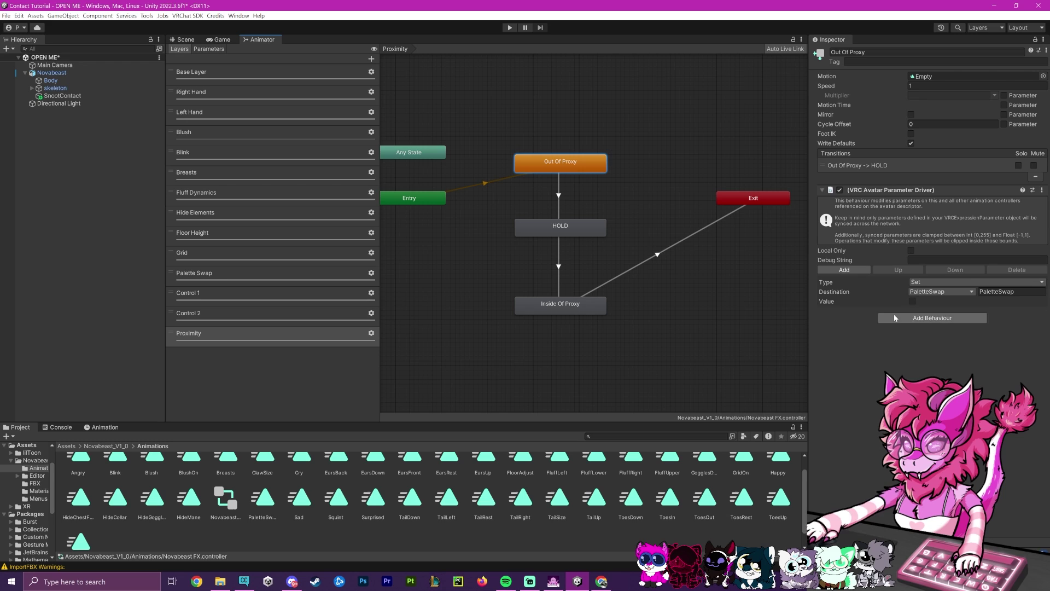
{"action": "left_click", "coordinate": [567, 220]}
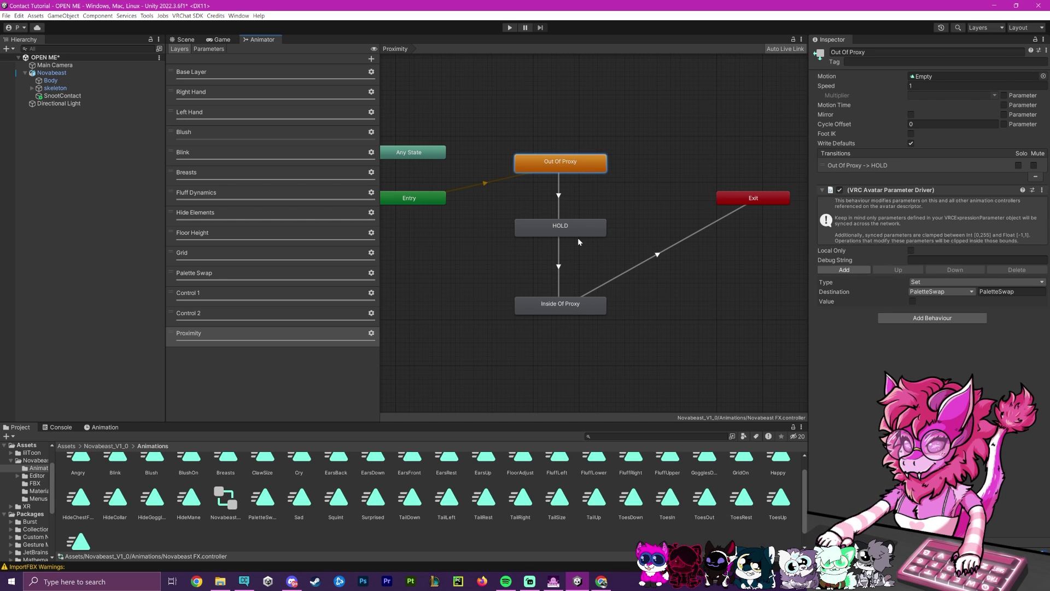
{"action": "left_click", "coordinate": [553, 276]}
{"action": "left_click", "coordinate": [658, 255]}
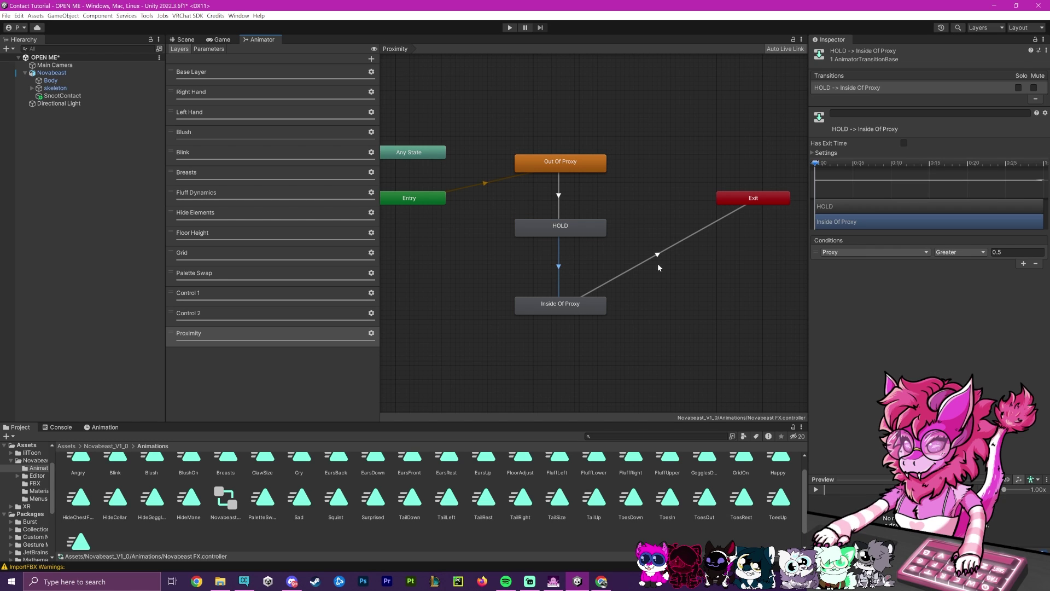
{"action": "left_click", "coordinate": [559, 203]}
{"action": "left_click", "coordinate": [615, 110]}
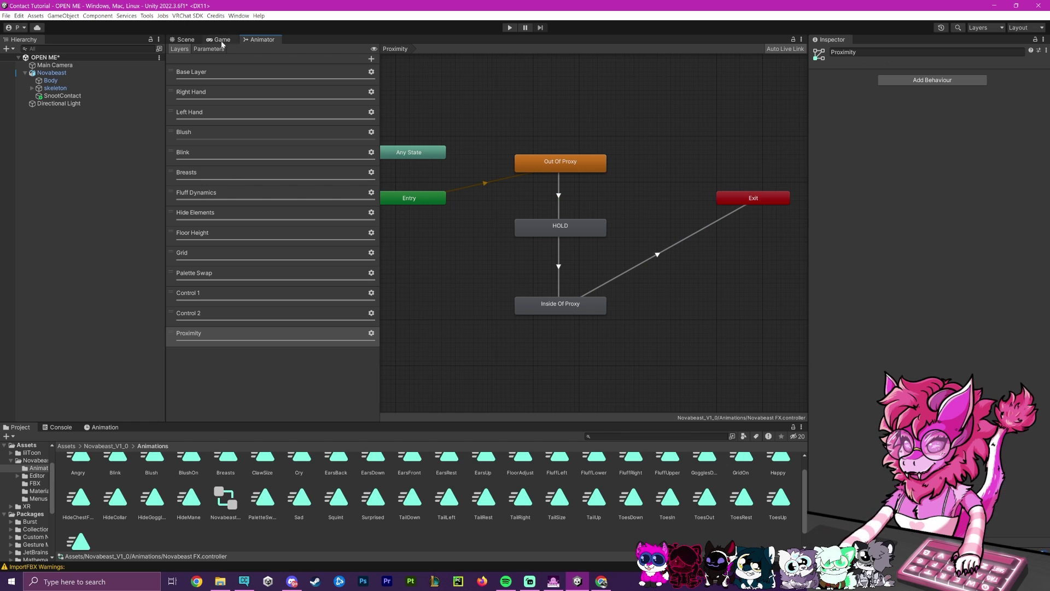
Step: Create an empty object at the root of the scene and name it Proxy
{"action": "left_click", "coordinate": [183, 40]}
{"action": "right_click_drag", "start_coordinate": [644, 166], "coordinate": [574, 174]}
{"action": "key", "text": "s"}
{"action": "left_click", "coordinate": [63, 156]}
{"action": "right_click", "coordinate": [39, 154]}
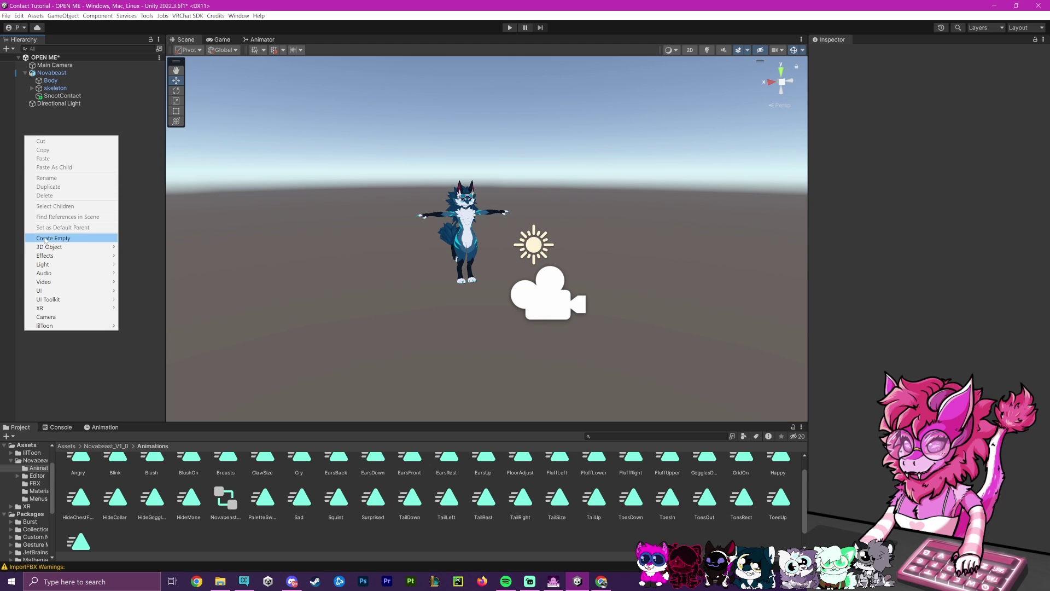
{"action": "left_click", "coordinate": [51, 238]}
{"action": "left_click", "coordinate": [876, 53]}
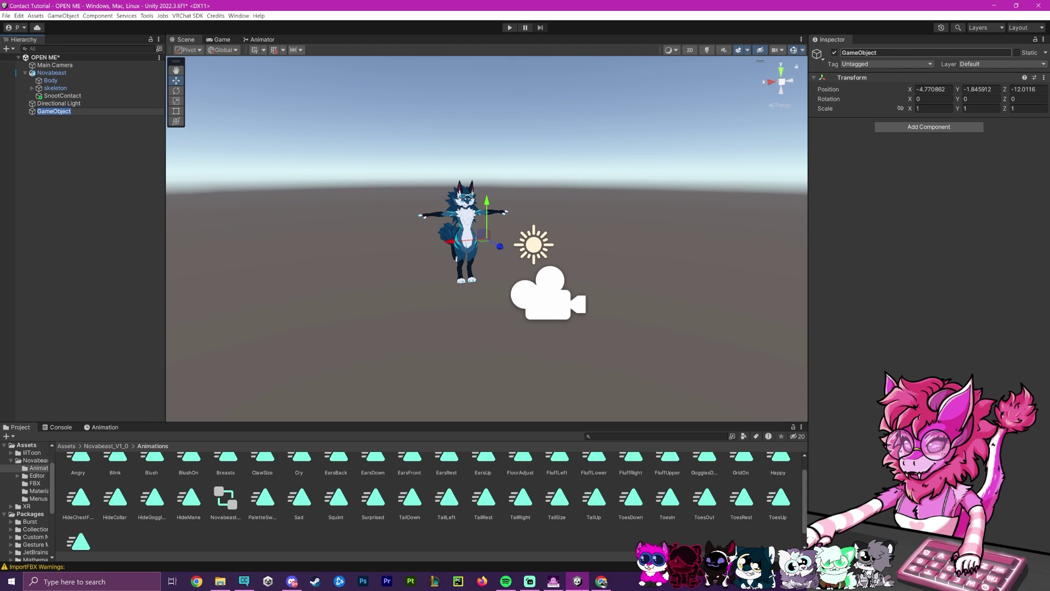
{"action": "type", "text": "P"}
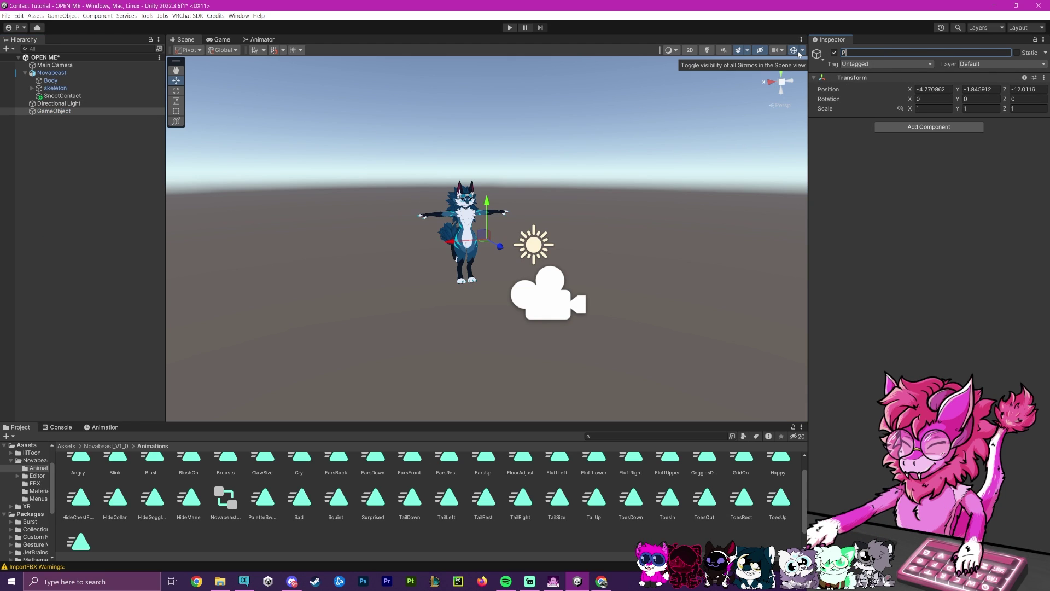
{"action": "type", "text": "roxy"}
{"action": "key", "text": "Return"}
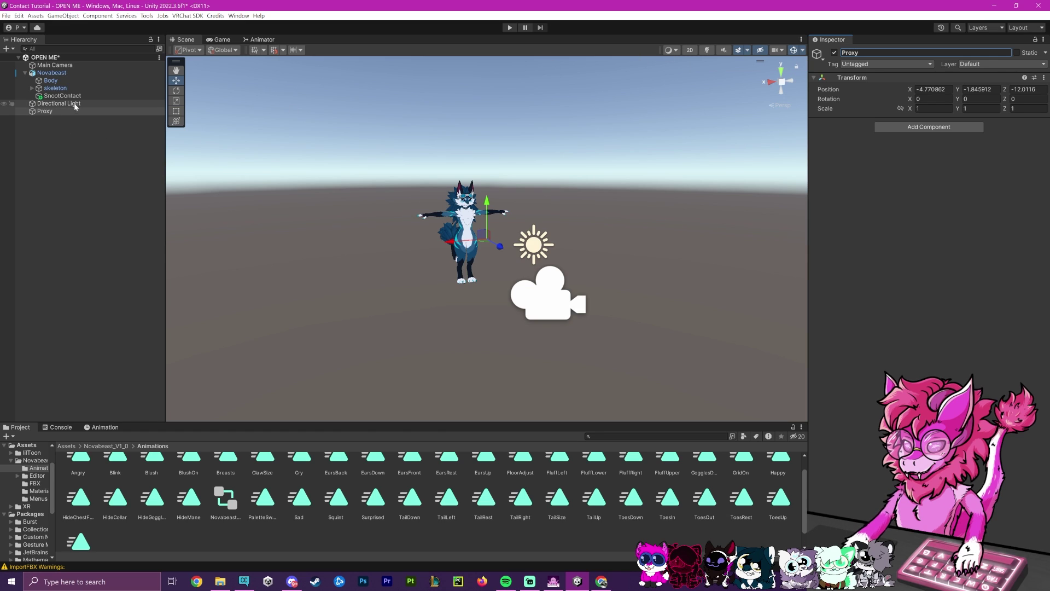
Step: Create another empty object at the root of the scene and name it Sender
{"action": "right_click", "coordinate": [62, 155]}
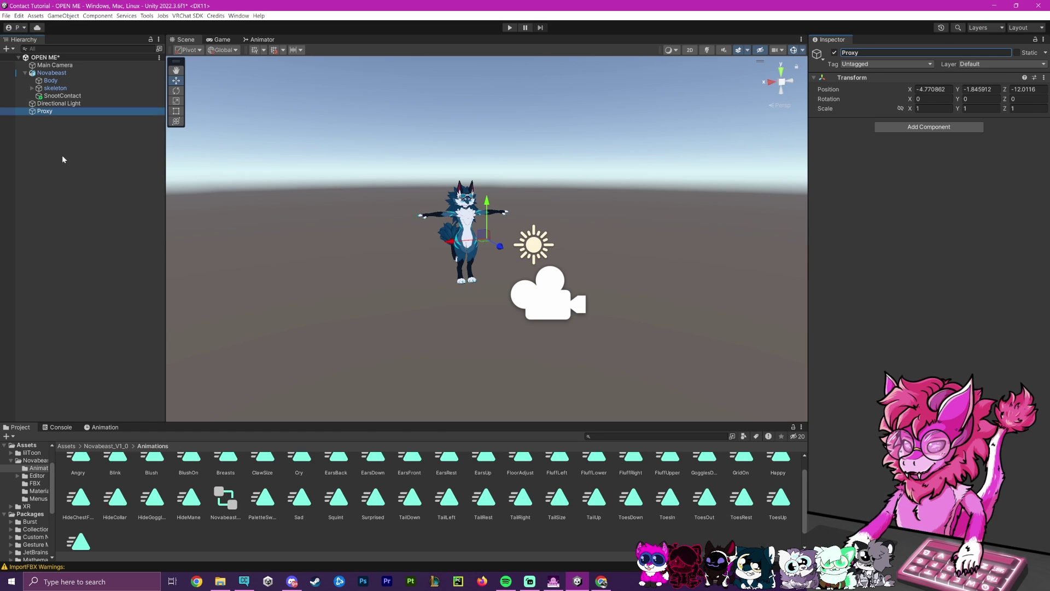
{"action": "left_click", "coordinate": [95, 259]}
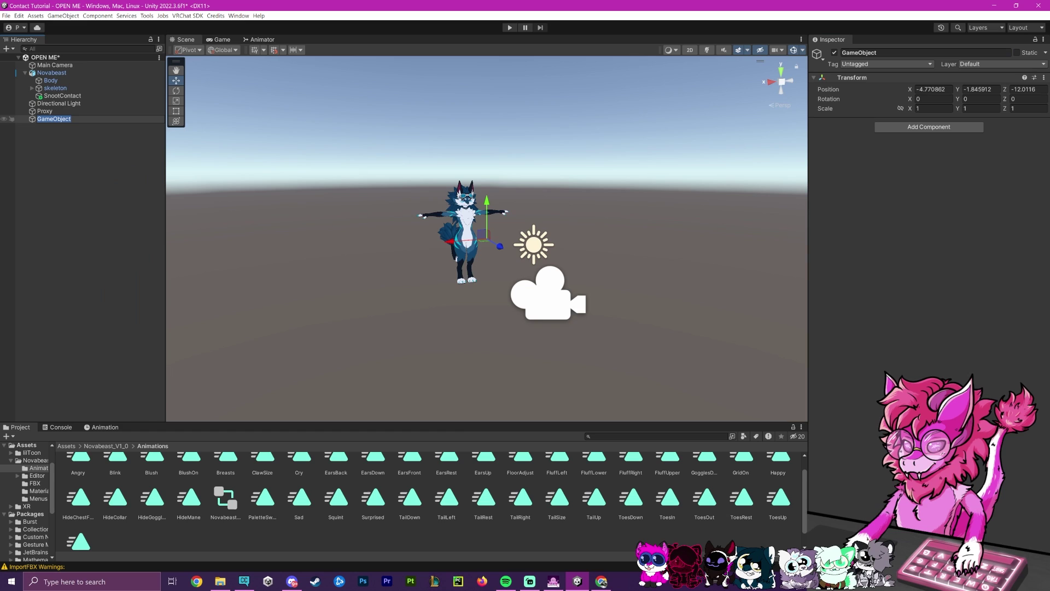
{"action": "left_click", "coordinate": [860, 53]}
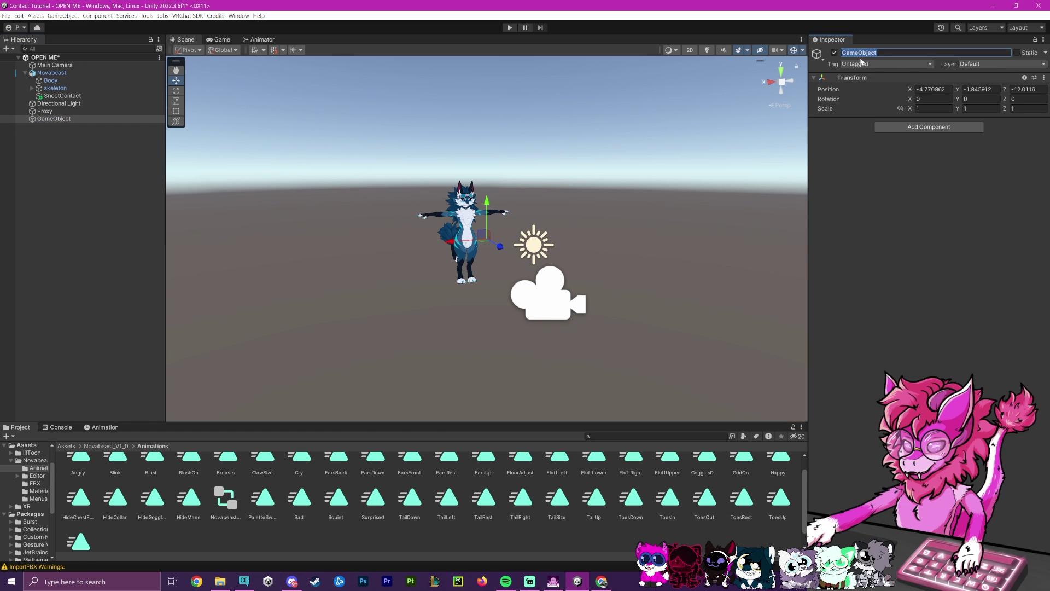
{"action": "type", "text": "Sender"}
{"action": "key", "text": "Return"}
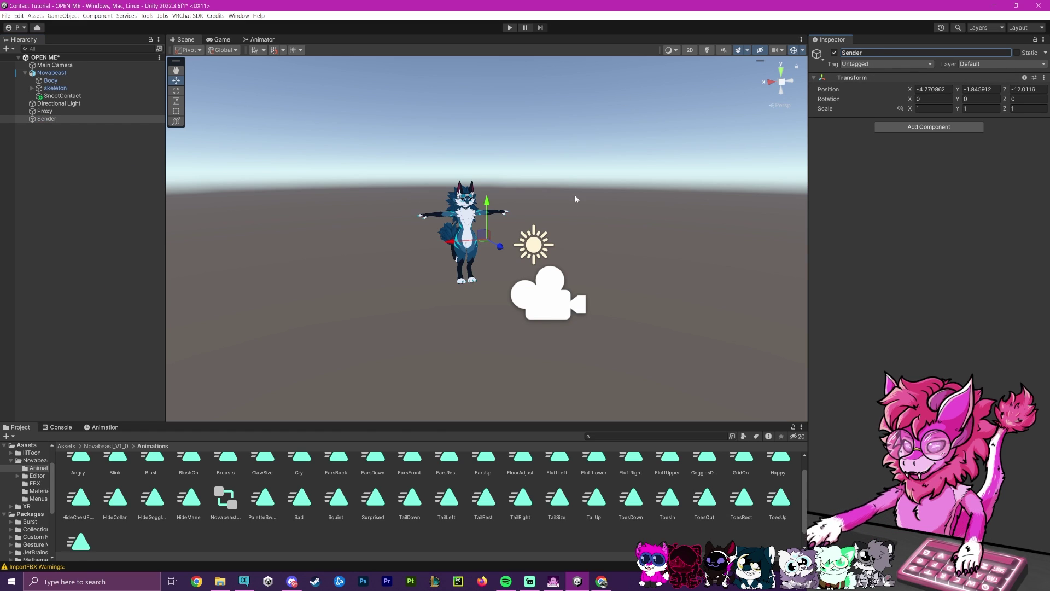
Step: Add a VRC Contact Sender component to the Sender object
{"action": "left_click", "coordinate": [900, 127]}
{"action": "type", "text": "contac"}
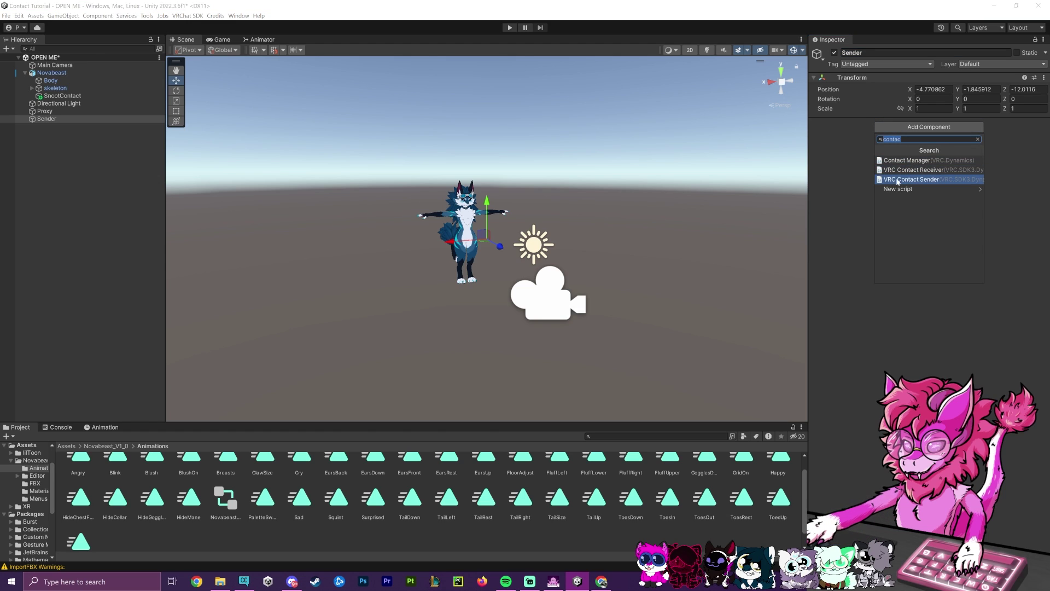
{"action": "left_click", "coordinate": [907, 130]}
{"action": "left_click", "coordinate": [904, 129]}
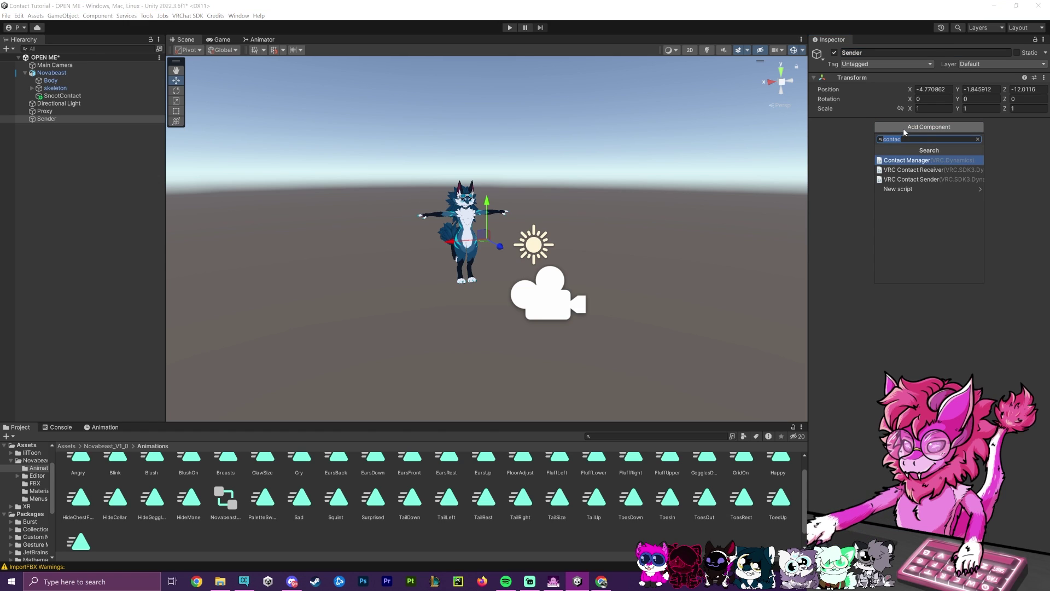
{"action": "left_click", "coordinate": [887, 139]}
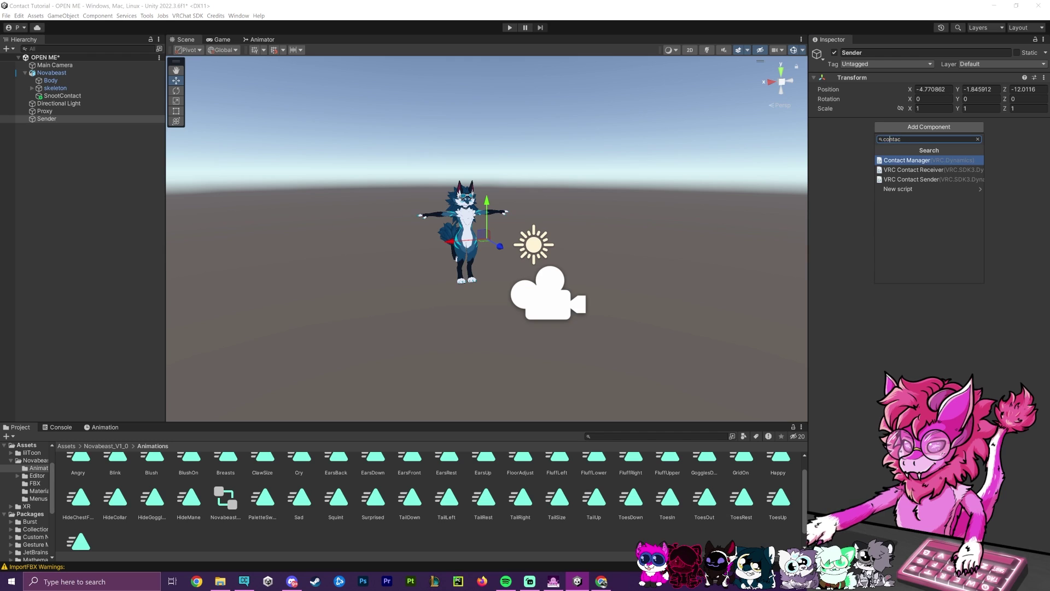
{"action": "left_click_drag", "start_coordinate": [903, 140], "coordinate": [879, 139]}
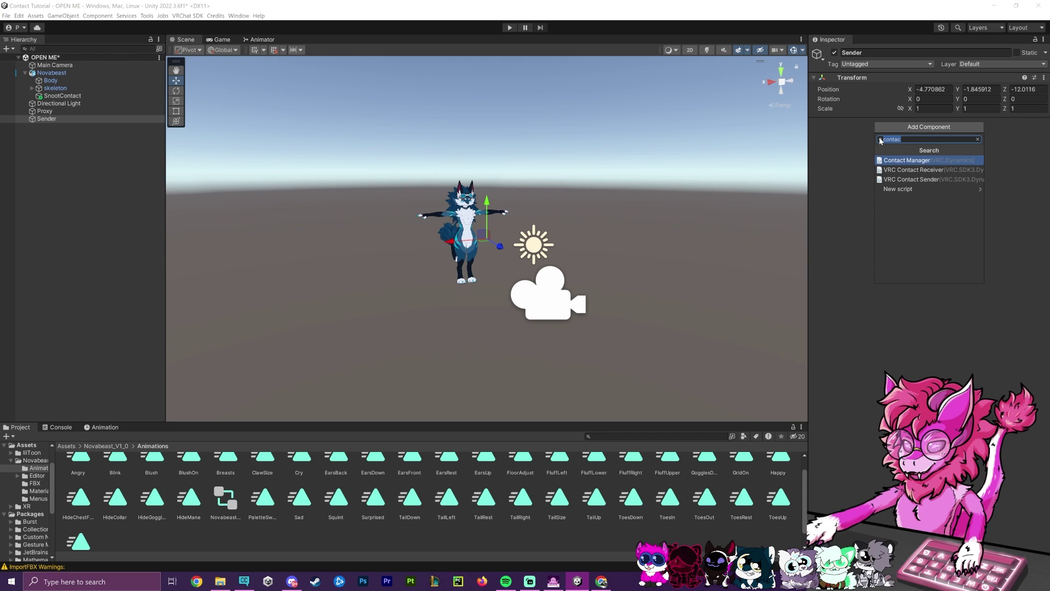
{"action": "left_click", "coordinate": [912, 180]}
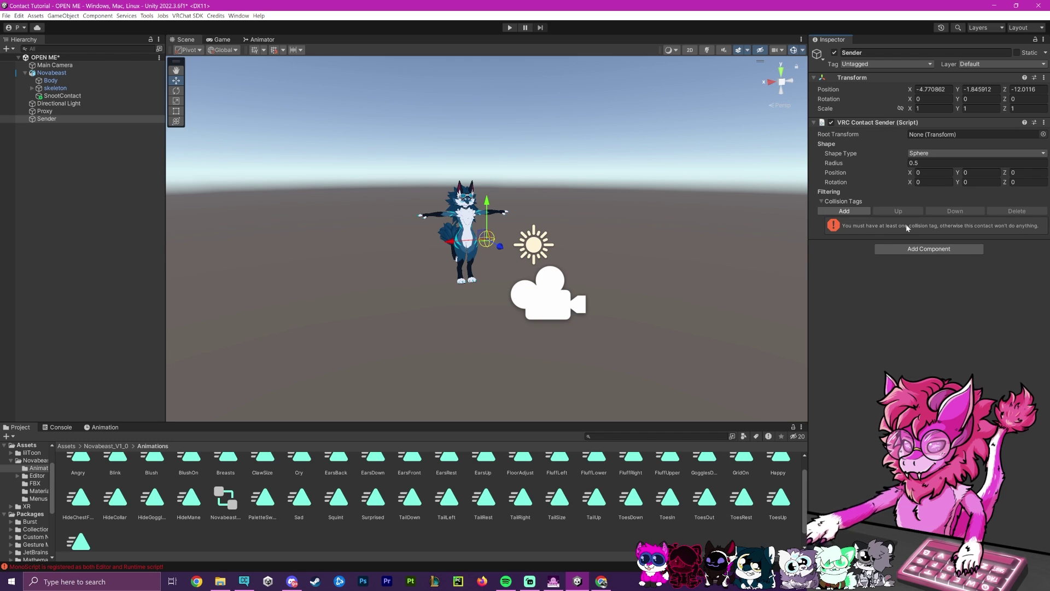
Step: Set the Sender object's position to 0 on X, Y and Z
{"action": "scroll", "coordinate": [738, 159], "scroll_direction": "up", "scroll_amount": 3}
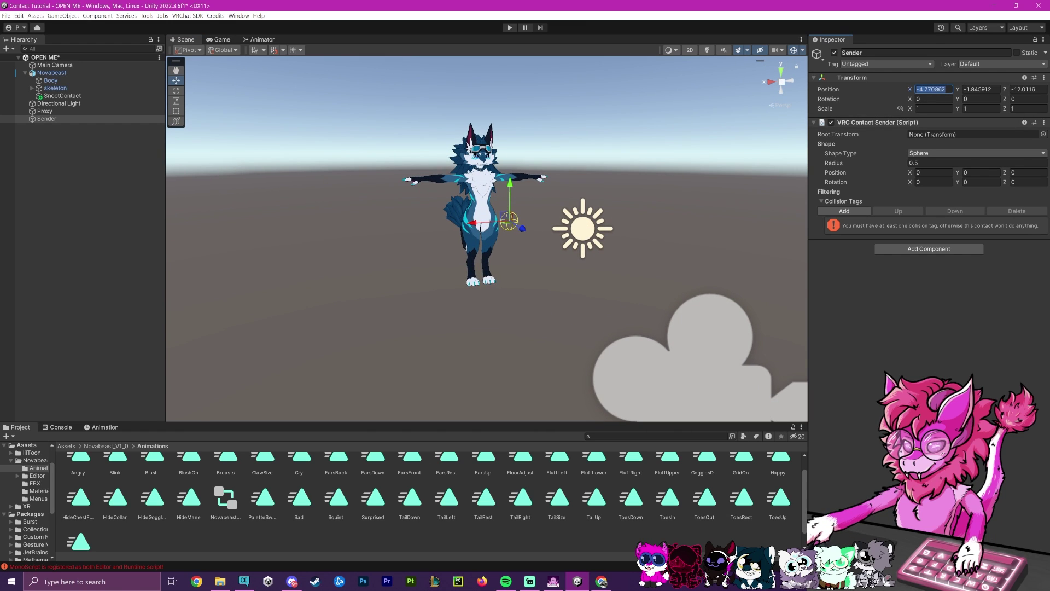
{"action": "type", "text": "0"}
{"action": "key", "text": "Tab"}
{"action": "type", "text": "0"}
{"action": "key", "text": "Tab"}
{"action": "type", "text": "0"}
Step: Move the Sender object up and away to one side of the avatar, to about X 3.66, Y 1.28
{"action": "left_click_drag", "start_coordinate": [492, 216], "coordinate": [496, 206], "text": "alt"}
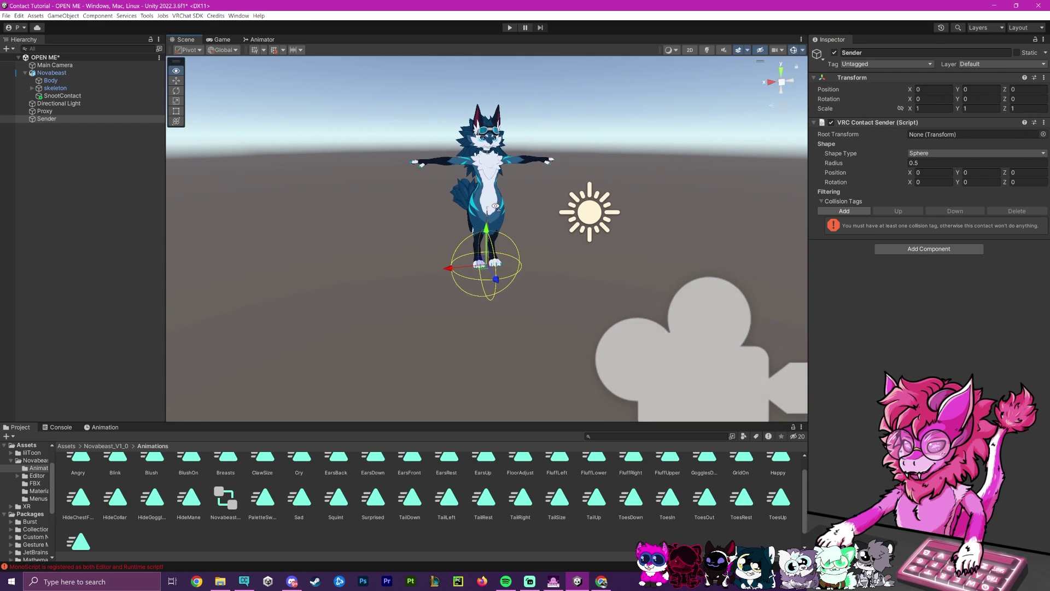
{"action": "key", "text": "s"}
{"action": "right_click_drag", "start_coordinate": [496, 206], "coordinate": [484, 194]}
{"action": "left_click_drag", "start_coordinate": [501, 278], "coordinate": [192, 171]}
{"action": "key", "text": "w"}
{"action": "mouse_move", "coordinate": [542, 201]}
{"action": "right_mouse_down"}
{"action": "mouse_move", "coordinate": [513, 199]}
{"action": "mouse_move", "coordinate": [537, 192]}
{"action": "right_mouse_up"}
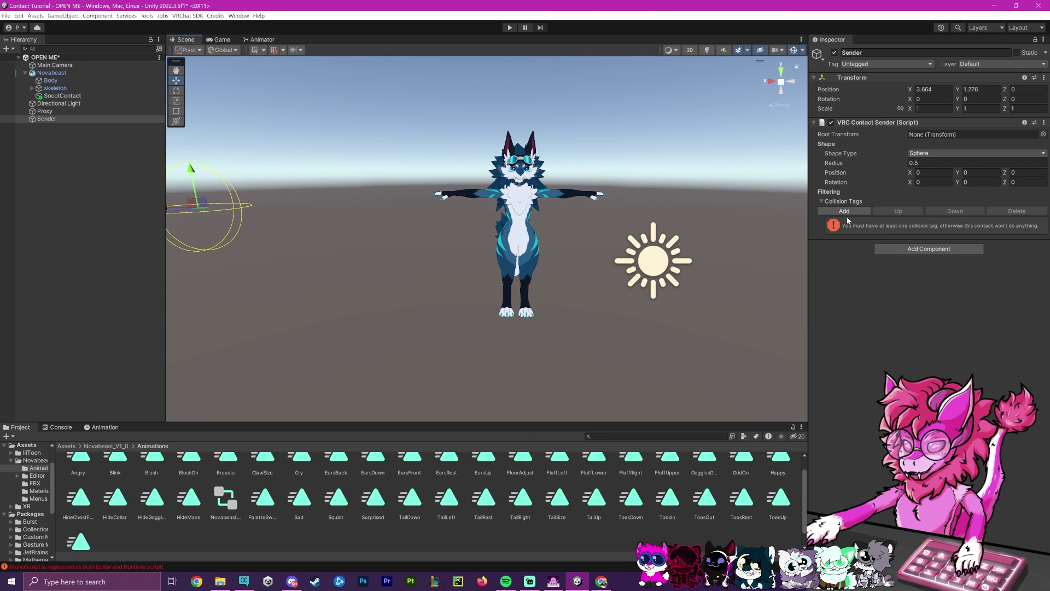
Step: Add a custom collision tag named swap to the Sender's contact sender
{"action": "left_click", "coordinate": [842, 212]}
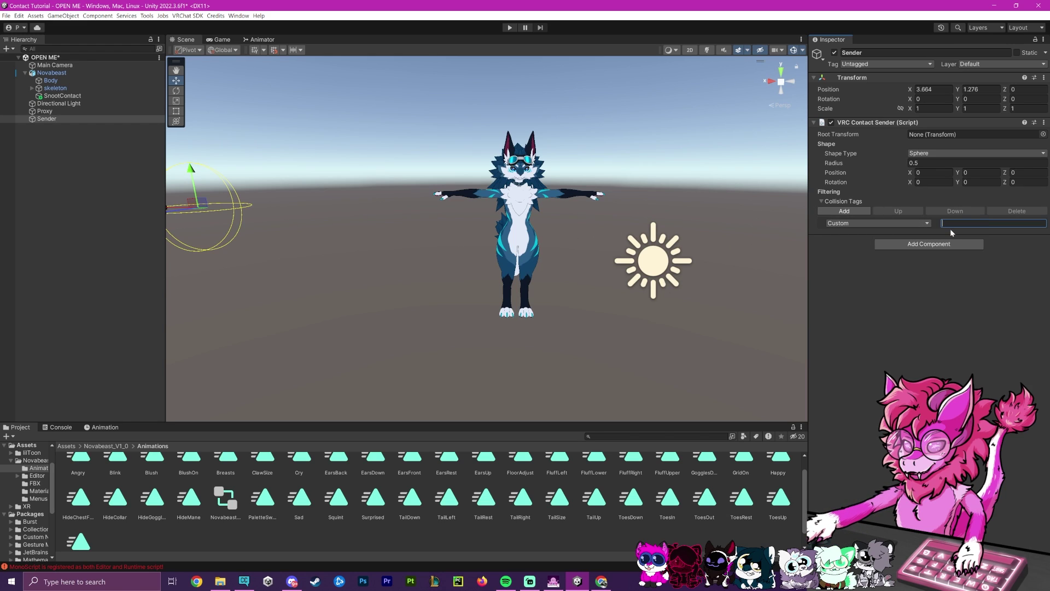
{"action": "type", "text": "swap"}
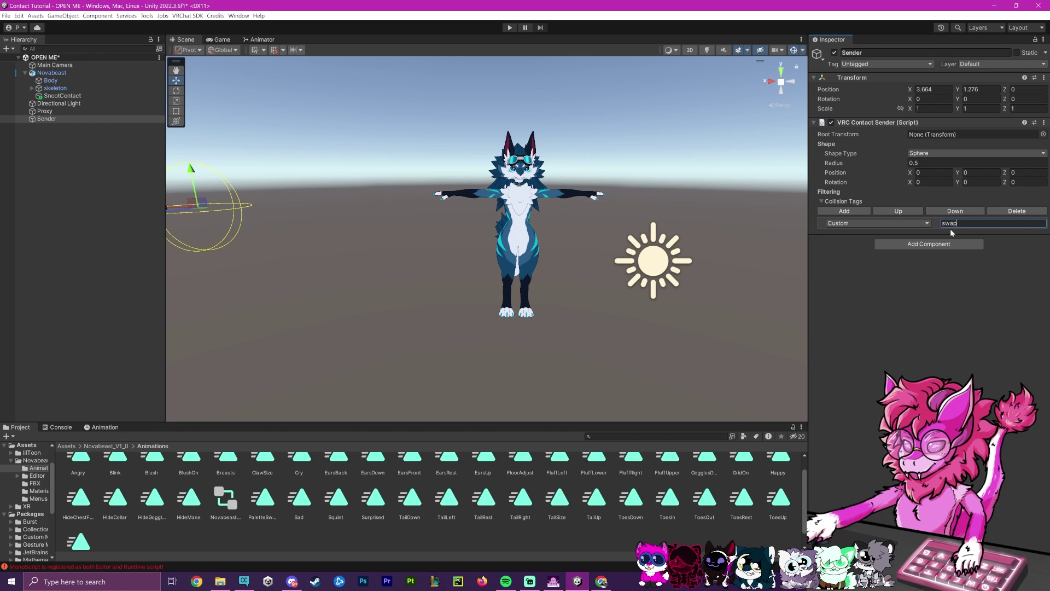
{"action": "left_click", "coordinate": [879, 320]}
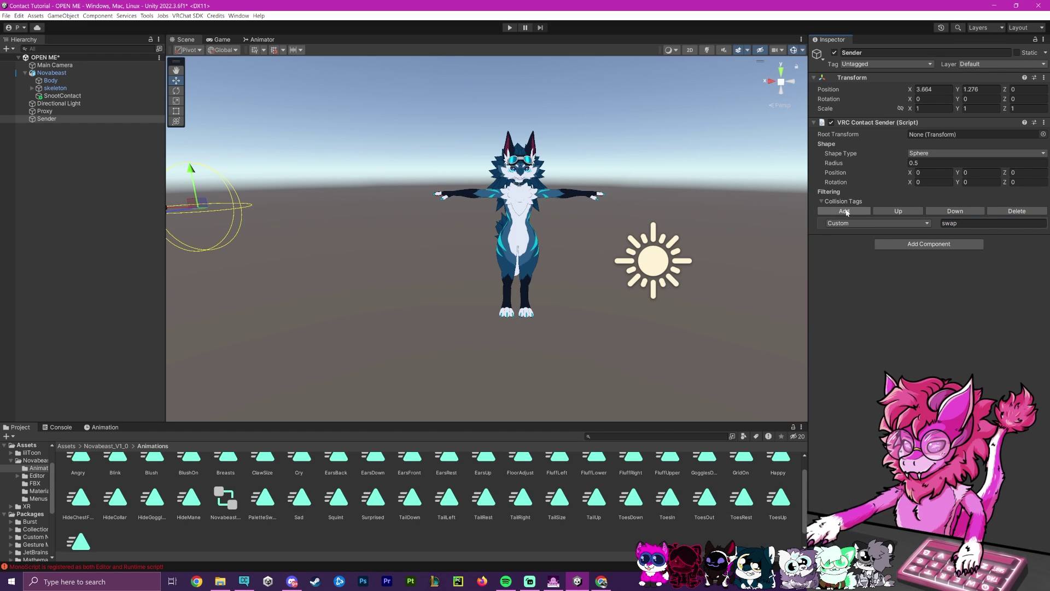
Step: Change the Sender's collision tag to the predefined Torso tag
{"action": "left_click", "coordinate": [933, 223]}
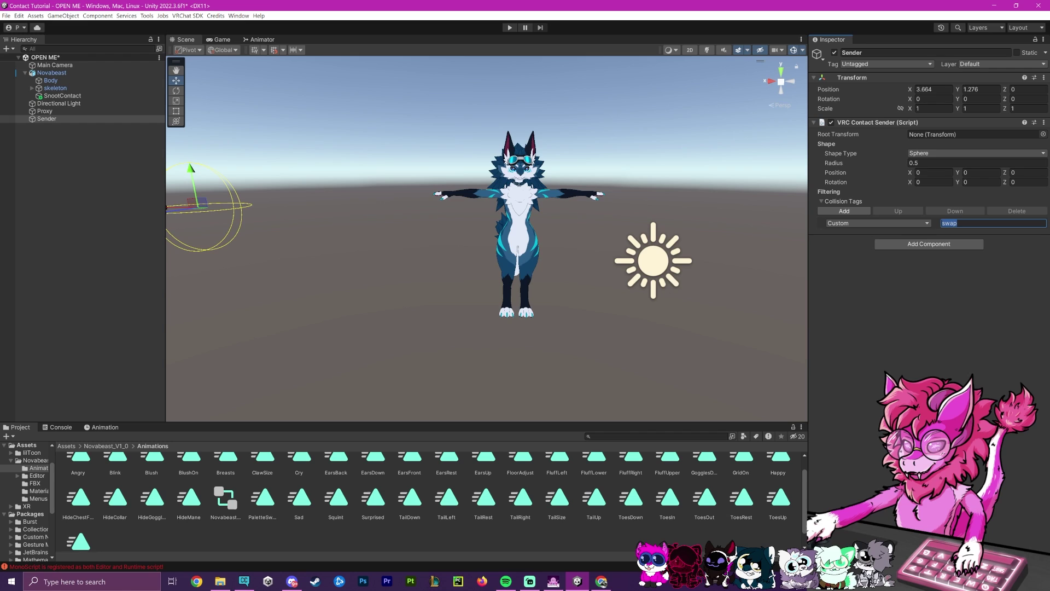
{"action": "left_click", "coordinate": [899, 225]}
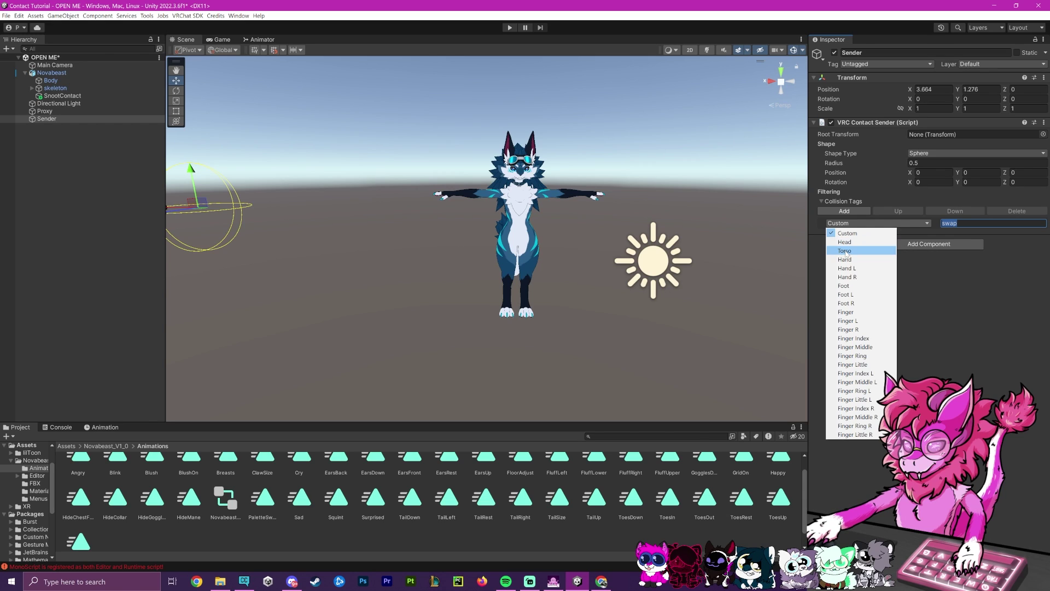
{"action": "left_click", "coordinate": [845, 251]}
Step: Add a VRC Contact Receiver component to the Proxy object
{"action": "scroll", "coordinate": [495, 232], "scroll_direction": "down", "scroll_amount": 2}
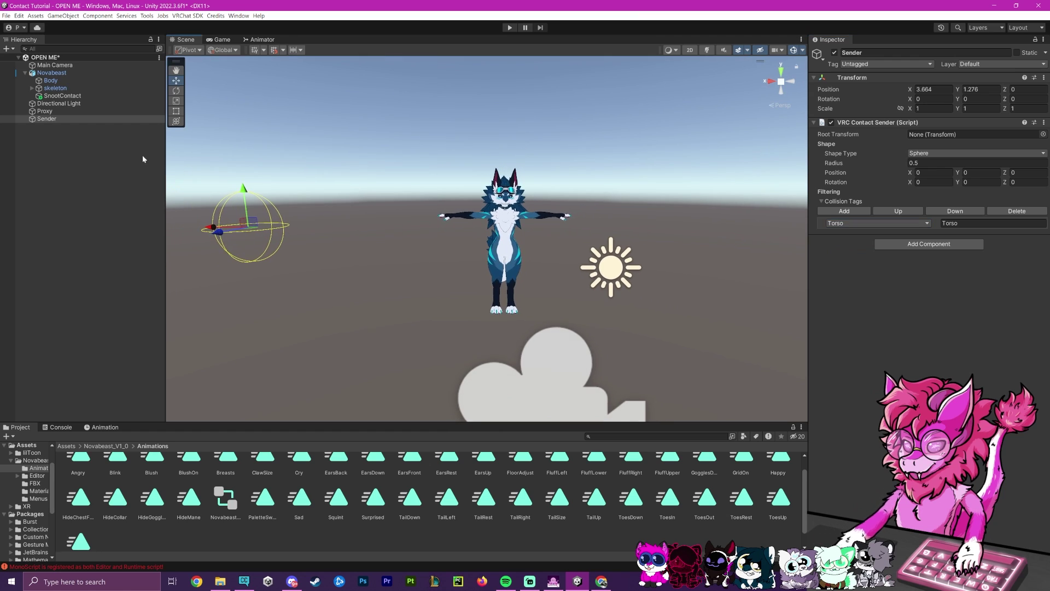
{"action": "left_click", "coordinate": [41, 111]}
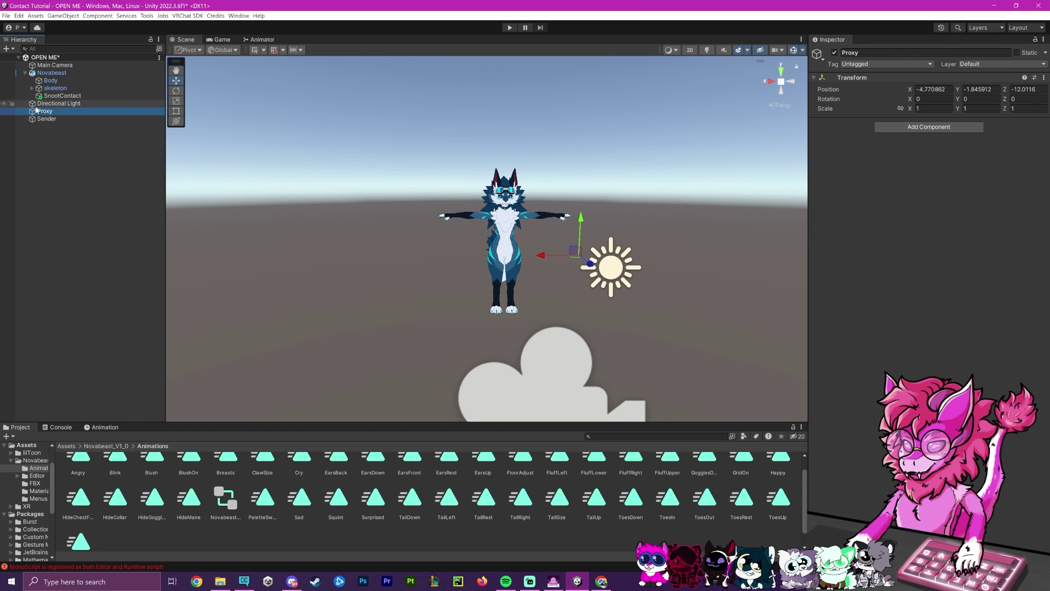
{"action": "left_click", "coordinate": [922, 129]}
{"action": "type", "text": "contac"}
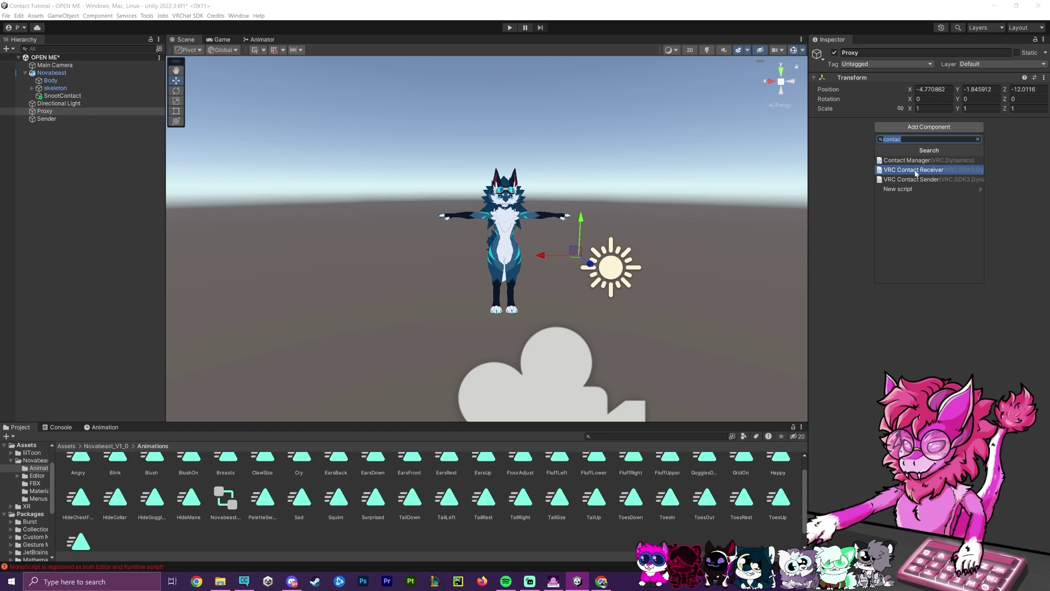
{"action": "left_click", "coordinate": [914, 170]}
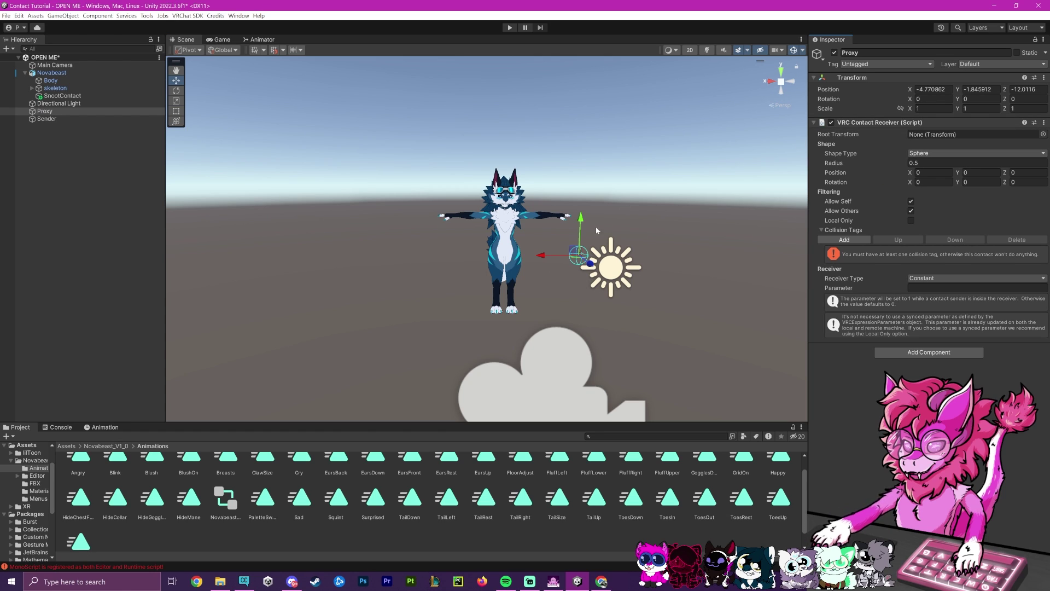
Step: Set the Proxy object's position to 0 on X, Y and Z
{"action": "type", "text": "0"}
{"action": "left_click", "coordinate": [979, 89]}
{"action": "type", "text": "0"}
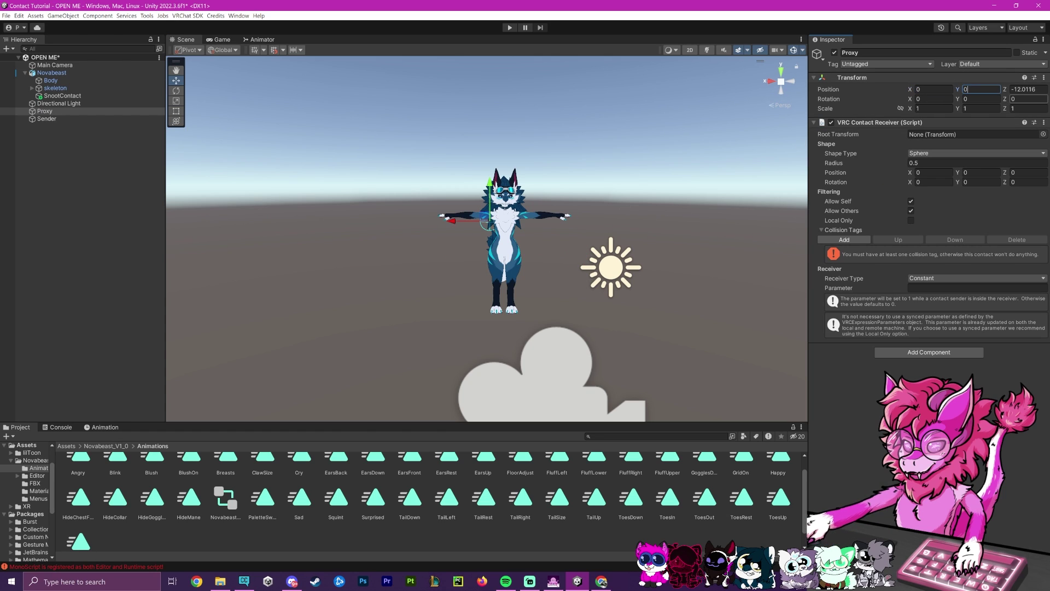
{"action": "left_click", "coordinate": [1026, 91]}
{"action": "type", "text": "0"}
Step: Raise the Proxy object to the avatar's chest, at about Y 1.33
{"action": "right_click_drag", "start_coordinate": [610, 234], "coordinate": [620, 227]}
{"action": "left_click_drag", "start_coordinate": [620, 228], "coordinate": [586, 179], "text": "alt"}
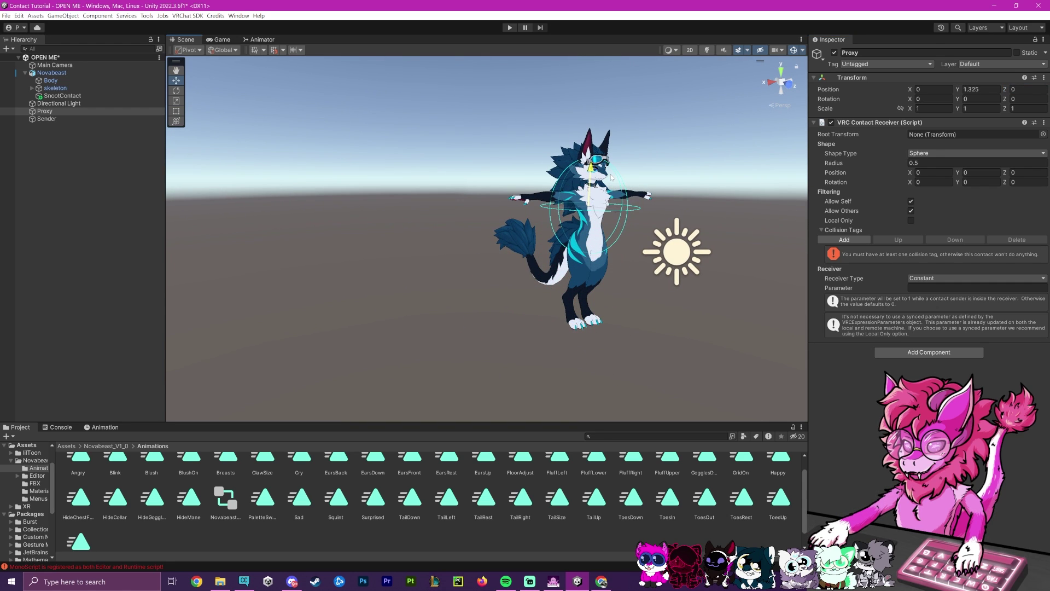
{"action": "left_click_drag", "start_coordinate": [681, 216], "coordinate": [583, 220], "text": "alt"}
{"action": "key", "text": "w"}
{"action": "right_click_drag", "start_coordinate": [583, 220], "coordinate": [547, 219]}
{"action": "key", "text": "s"}
{"action": "key", "text": "w"}
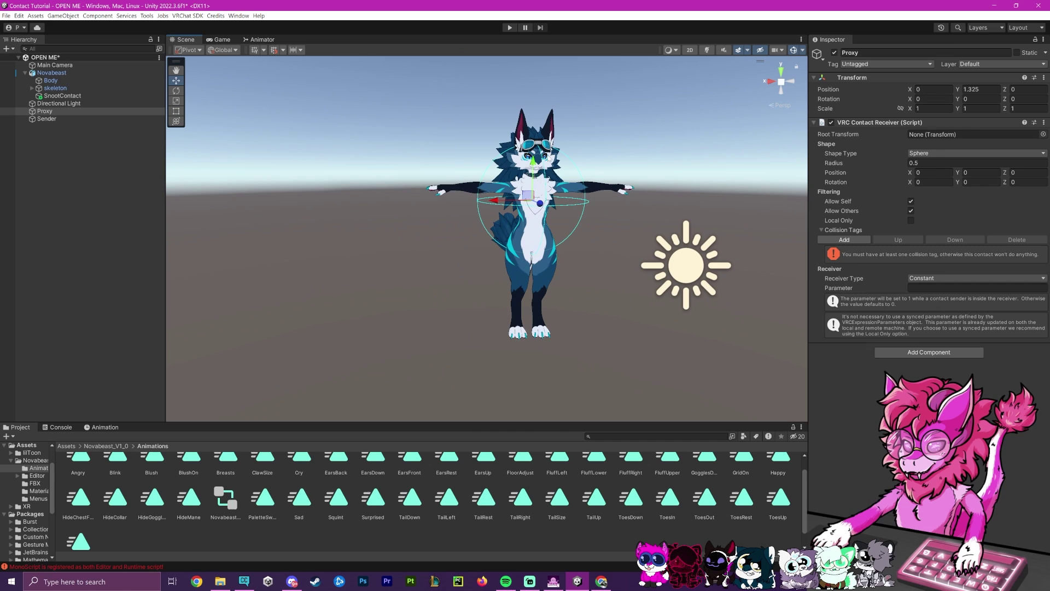
Step: Enlarge the contact receiver's sphere around the avatar to a radius of about 2.26 and check its reach
{"action": "scroll", "coordinate": [550, 201], "scroll_direction": "down", "scroll_amount": 2}
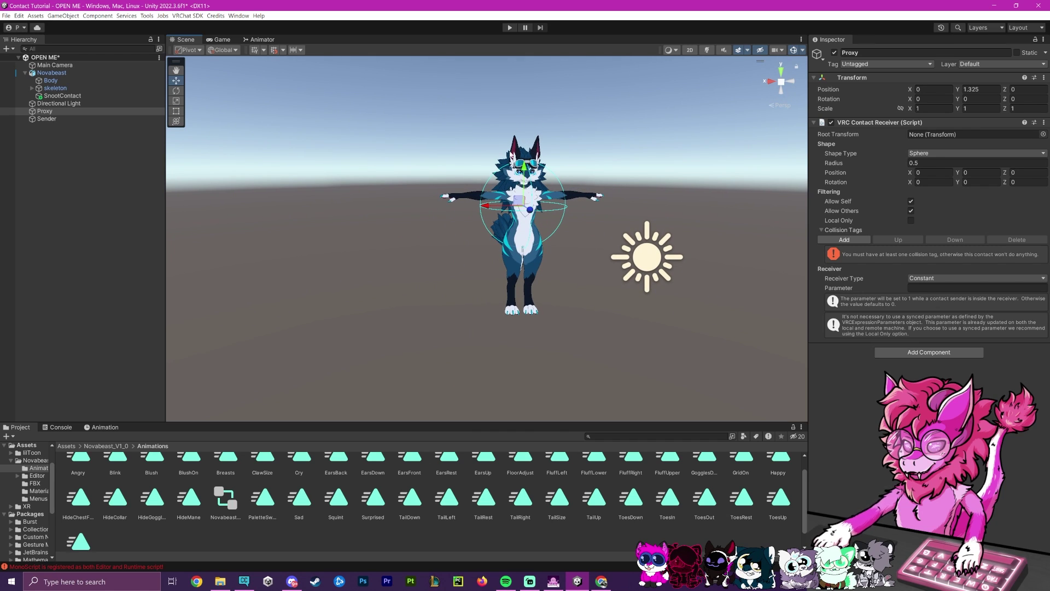
{"action": "scroll", "coordinate": [550, 251], "scroll_direction": "down", "scroll_amount": 2}
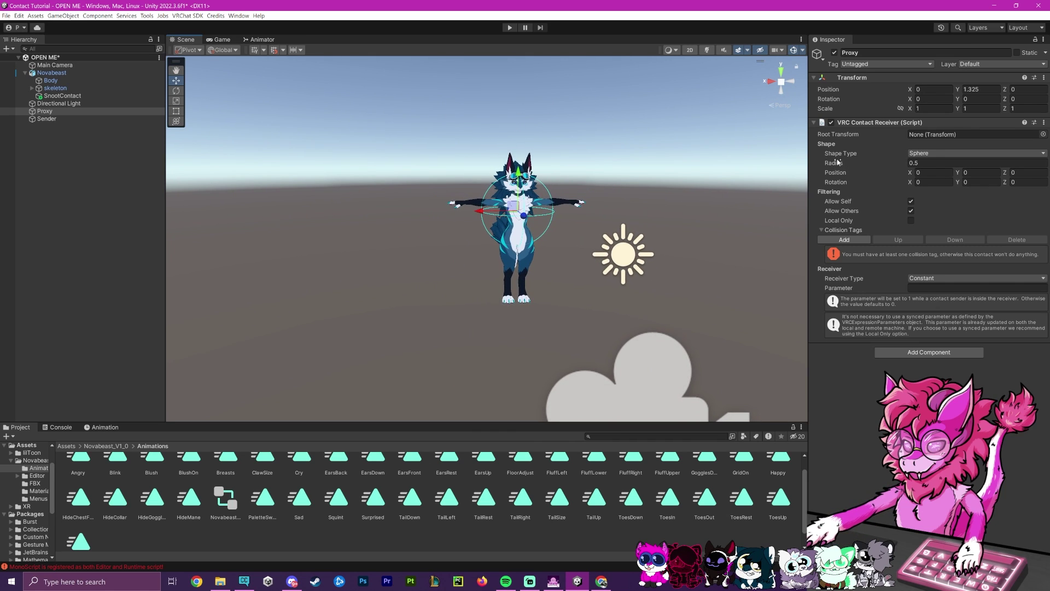
{"action": "left_click_drag", "start_coordinate": [833, 163], "coordinate": [866, 169]}
{"action": "scroll", "coordinate": [649, 161], "scroll_direction": "up", "scroll_amount": 5}
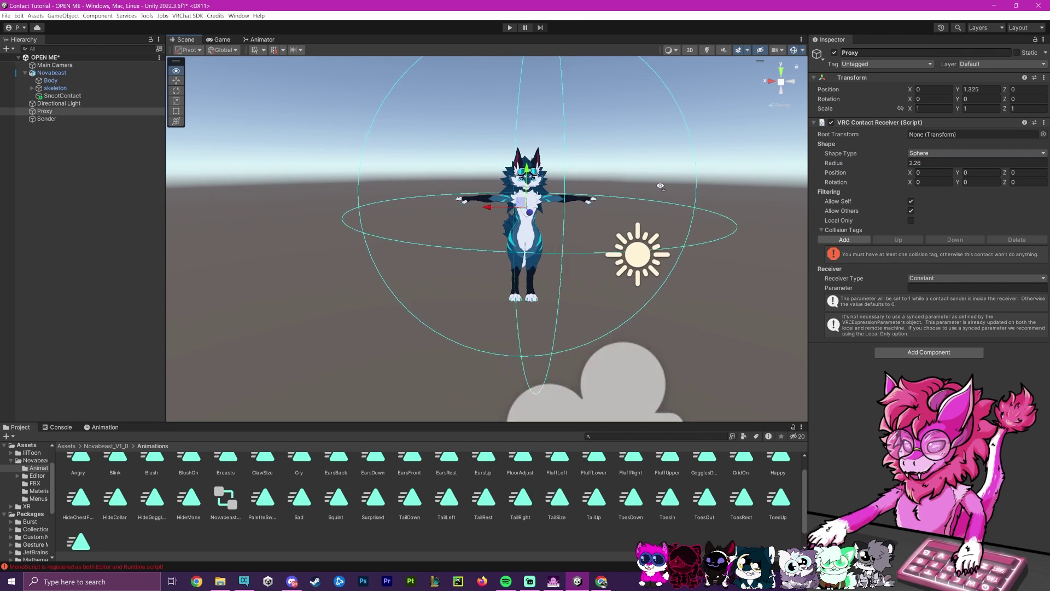
{"action": "key", "text": "s"}
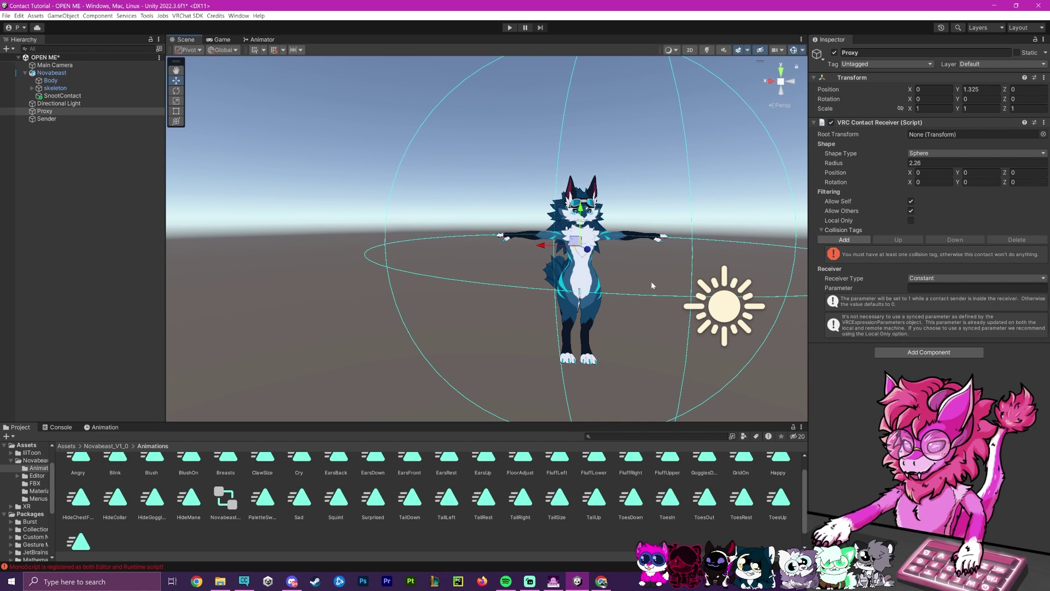
{"action": "key", "text": "s"}
{"action": "key", "text": "a"}
{"action": "right_click_drag", "start_coordinate": [509, 178], "coordinate": [591, 222]}
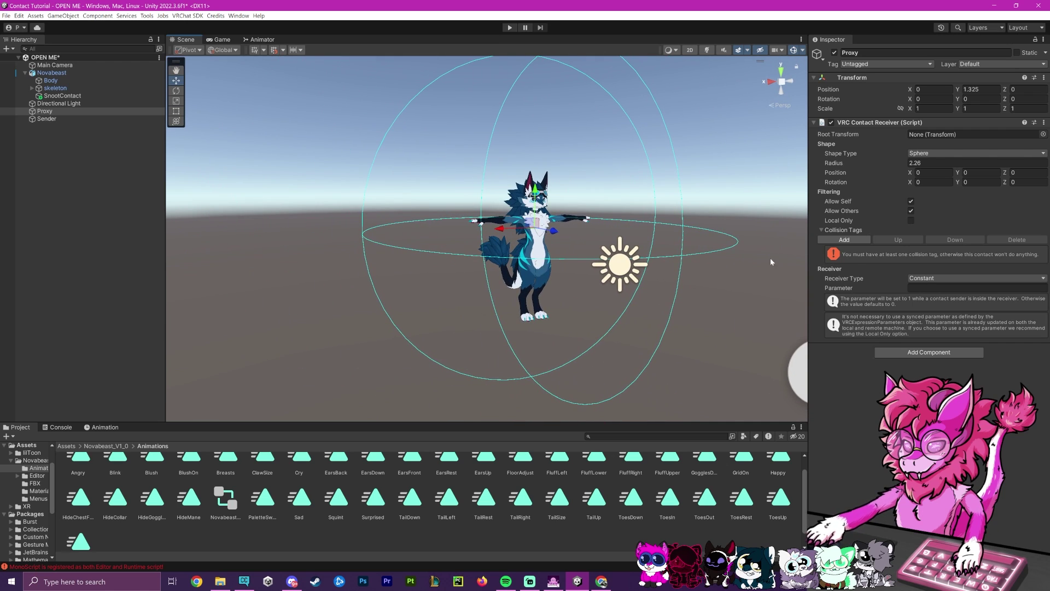
Step: Add a Torso collision tag to the Proxy's contact receiver
{"action": "left_click", "coordinate": [834, 241]}
{"action": "left_click", "coordinate": [844, 254]}
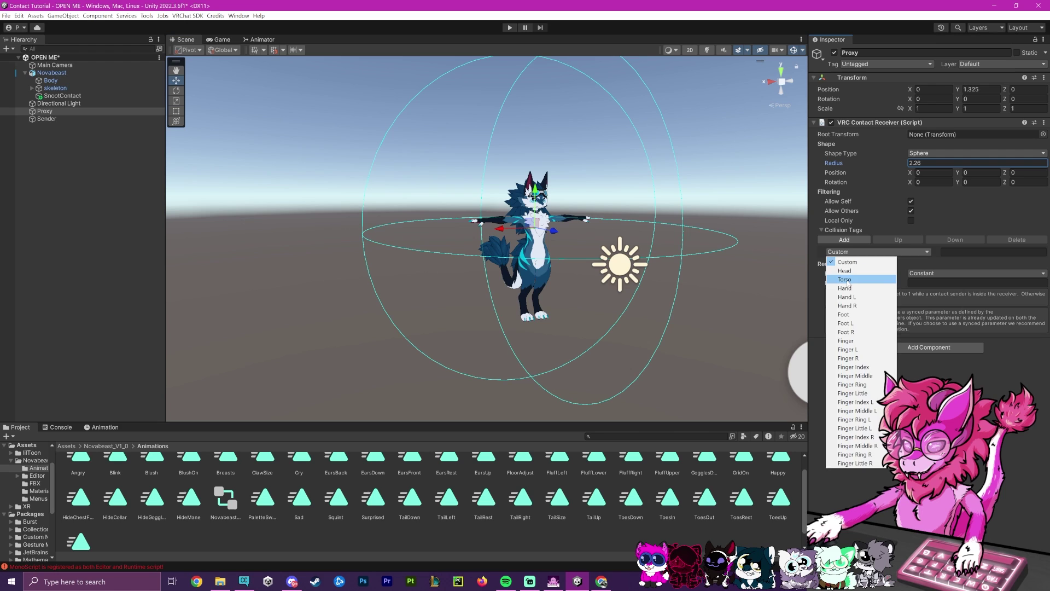
{"action": "left_click", "coordinate": [853, 281]}
Step: Make the Proxy object a child of the Novabeast avatar
{"action": "left_click", "coordinate": [70, 200]}
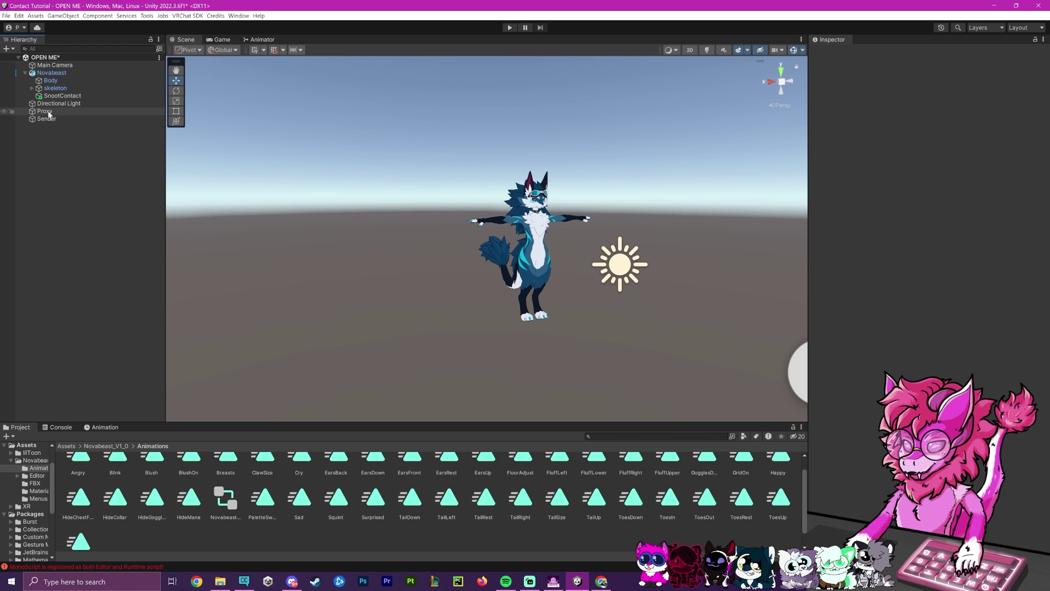
{"action": "left_click_drag", "start_coordinate": [46, 112], "coordinate": [45, 74]}
{"action": "left_click", "coordinate": [50, 73]}
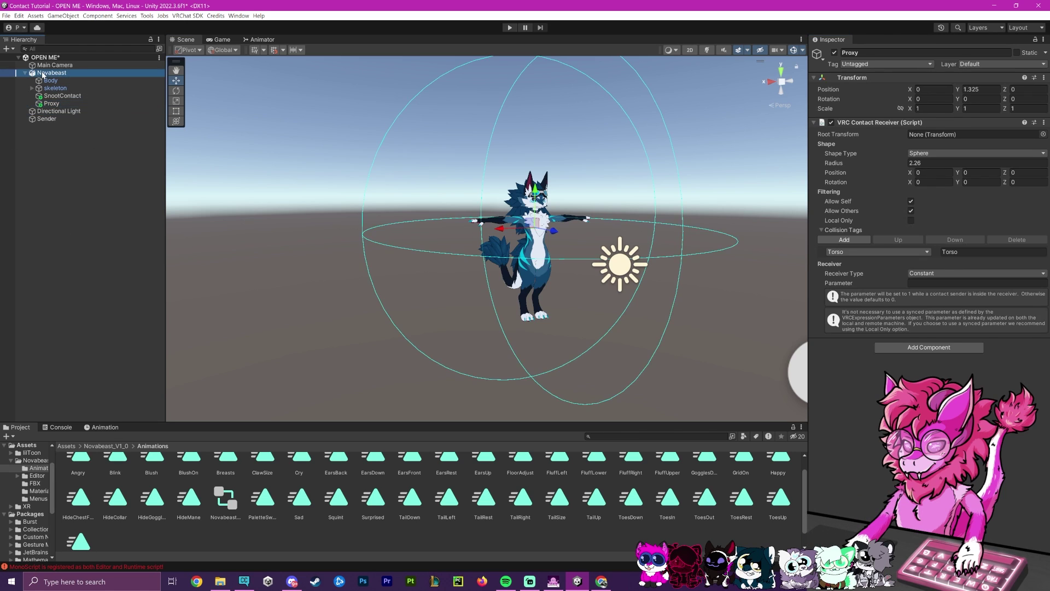
Step: Set the Proxy contact receiver's type to Proximity
{"action": "left_click", "coordinate": [50, 103]}
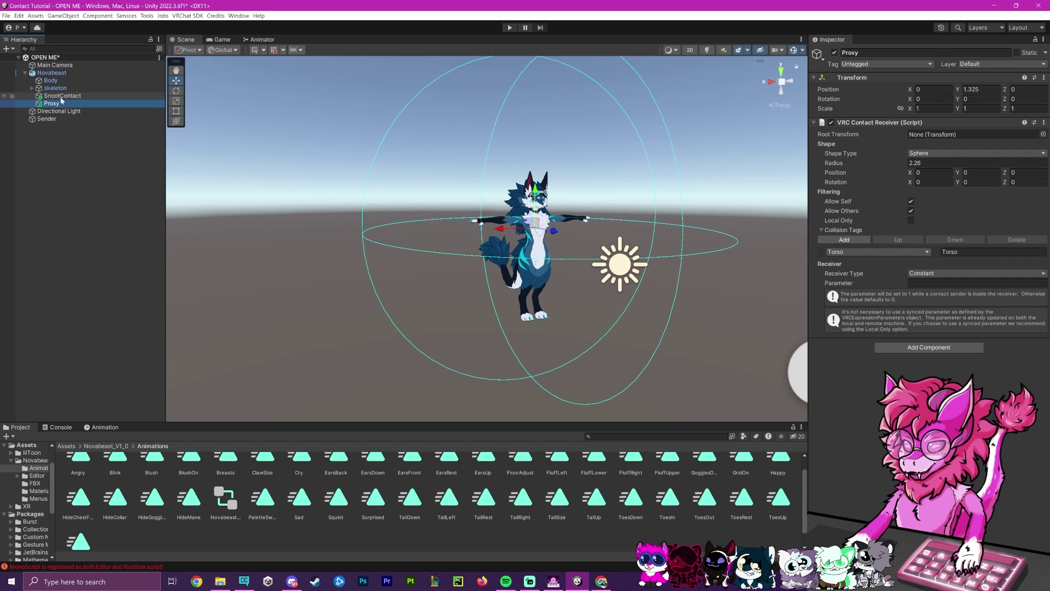
{"action": "left_click", "coordinate": [928, 275]}
{"action": "left_click", "coordinate": [827, 266]}
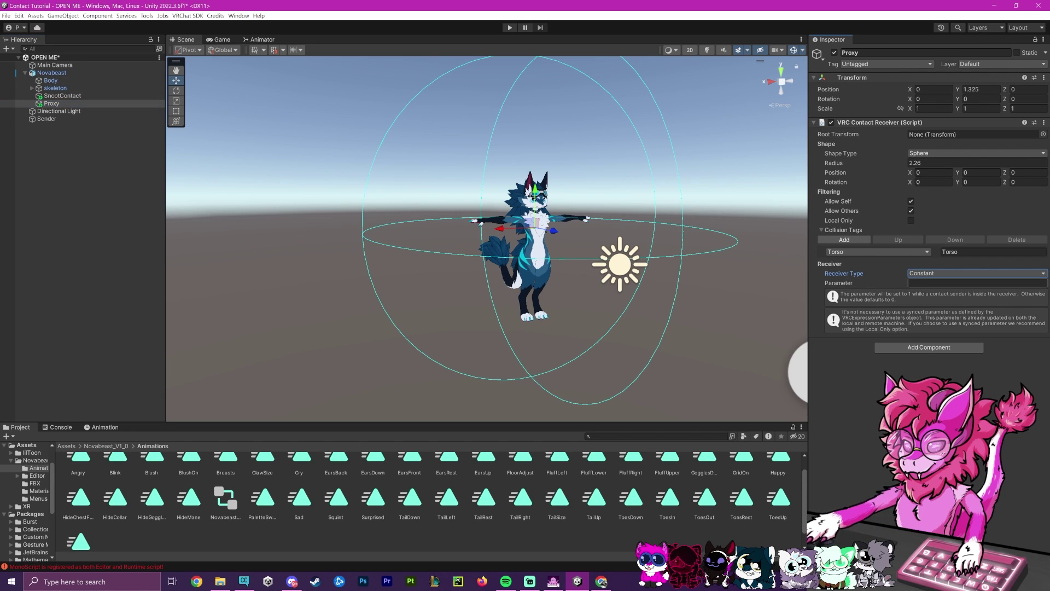
{"action": "left_click", "coordinate": [924, 273]}
{"action": "left_click", "coordinate": [928, 301]}
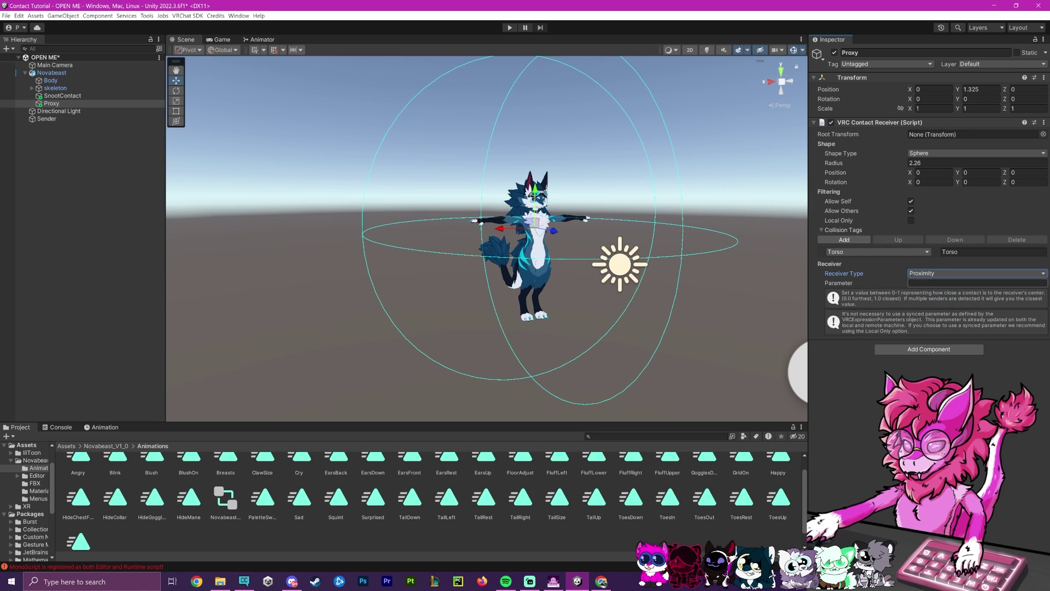
Step: Set the Proxy contact receiver's parameter to Proxy and check it against the Proxy entry in the Animator's parameter list
{"action": "left_click", "coordinate": [891, 284]}
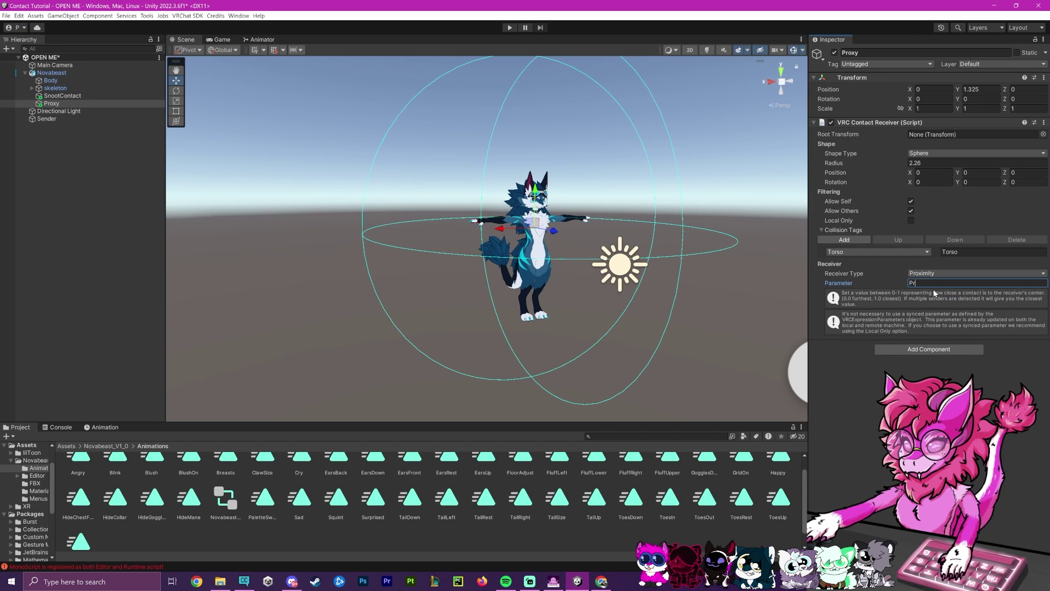
{"action": "type", "text": "Proxy"}
{"action": "key", "text": "Return"}
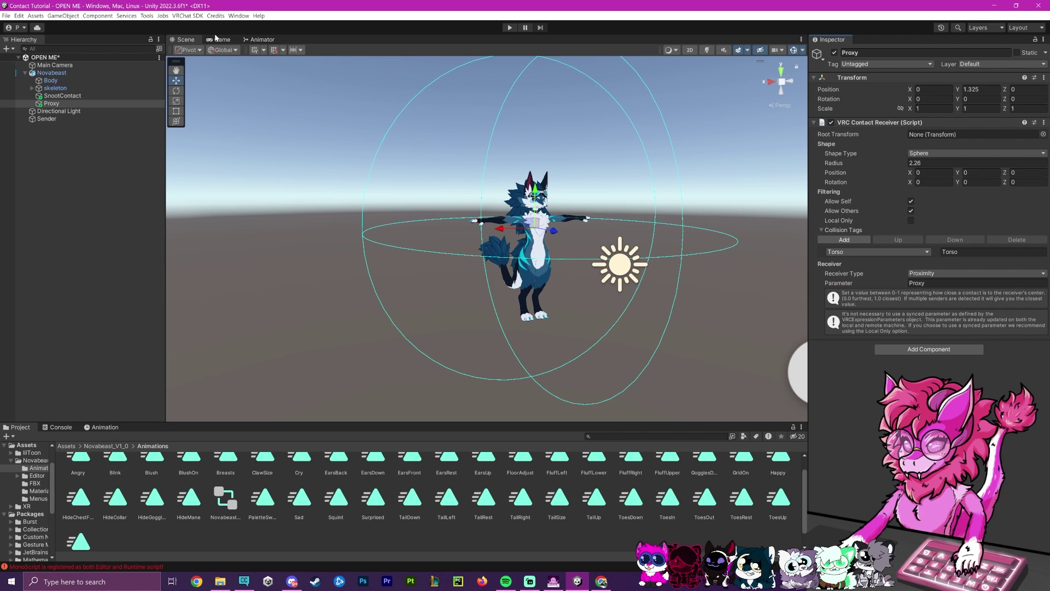
{"action": "left_click", "coordinate": [221, 40]}
{"action": "left_click", "coordinate": [254, 41]}
{"action": "left_click", "coordinate": [208, 48]}
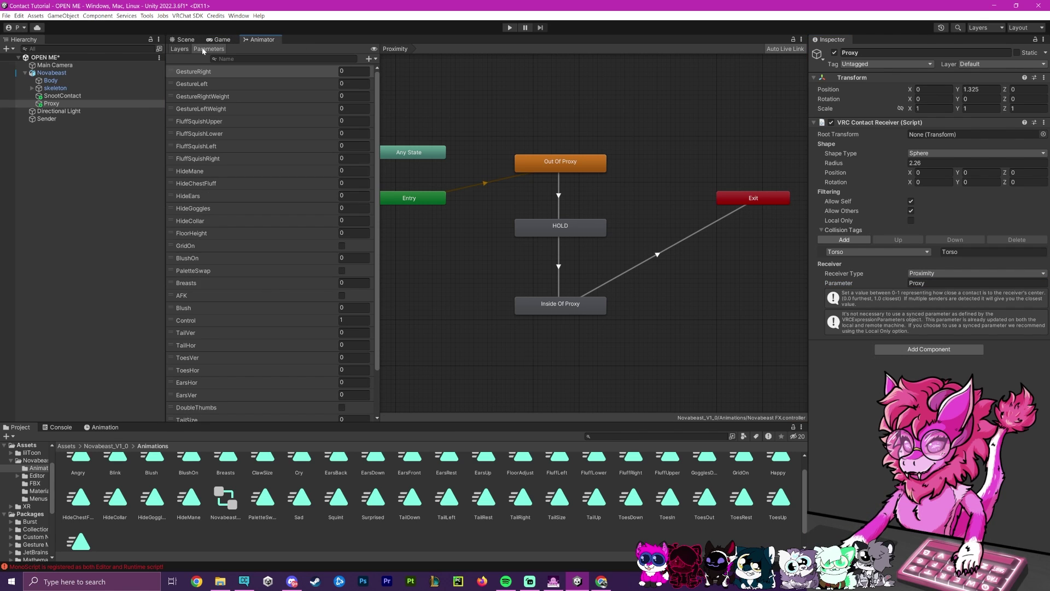
{"action": "scroll", "coordinate": [206, 357], "scroll_direction": "down", "scroll_amount": 10}
{"action": "left_click", "coordinate": [188, 404]}
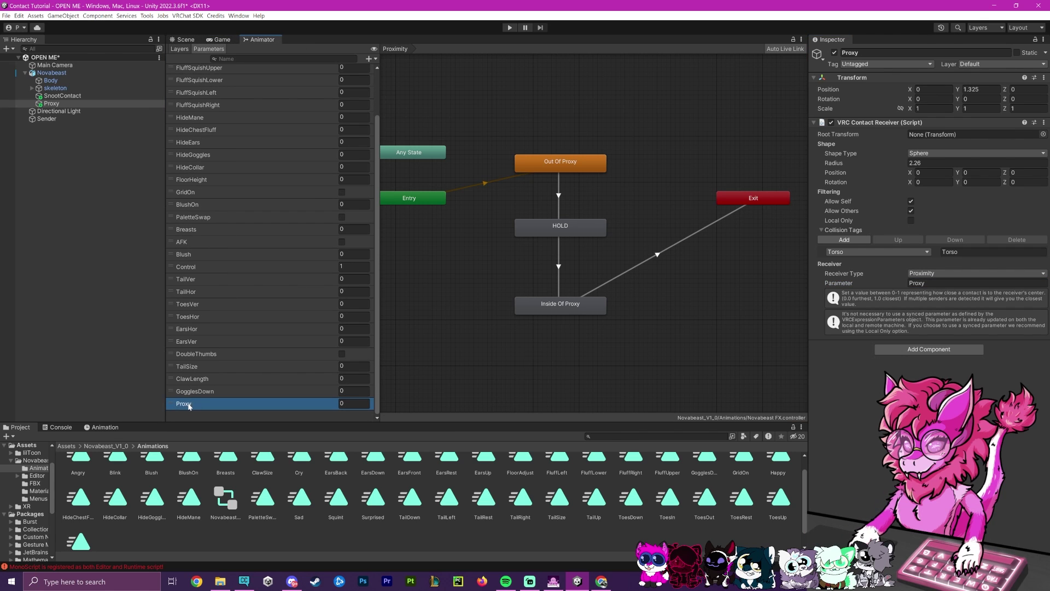
Step: Move the Sender object in the scene to about X 3.18, beside the avatar and outside the Proxy receiver's sphere
{"action": "left_click", "coordinate": [182, 39]}
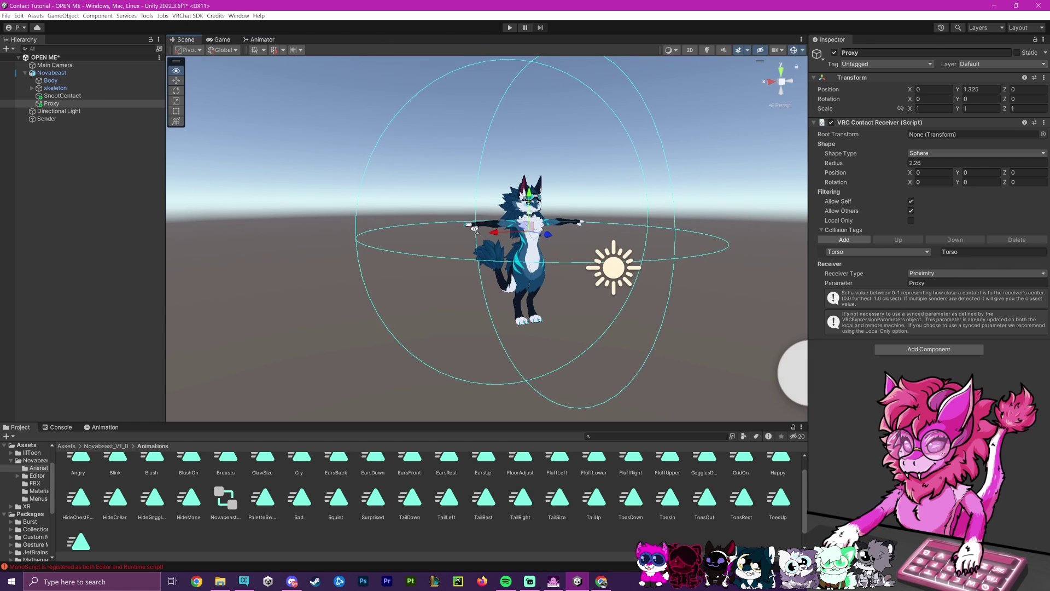
{"action": "left_click", "coordinate": [45, 118]}
{"action": "left_click_drag", "start_coordinate": [492, 188], "coordinate": [432, 187], "text": "alt"}
{"action": "scroll", "coordinate": [431, 188], "scroll_direction": "down", "scroll_amount": 3}
{"action": "left_click_drag", "start_coordinate": [306, 240], "coordinate": [332, 239]}
{"action": "left_click", "coordinate": [369, 182]}
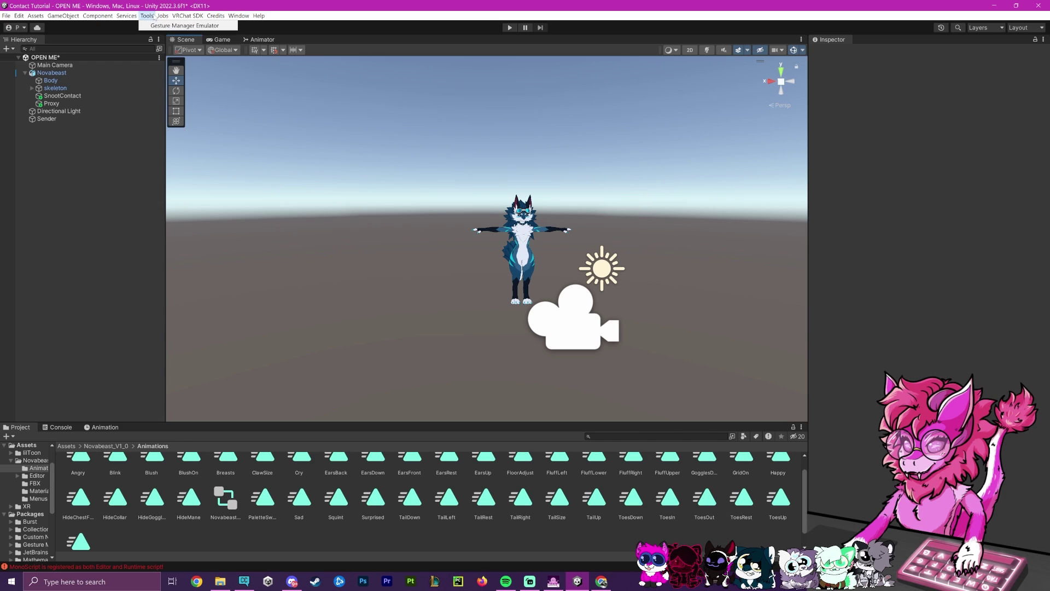
Step: Add the Gesture Manager Emulator to the scene and enter play mode from it
{"action": "left_click", "coordinate": [187, 16]}
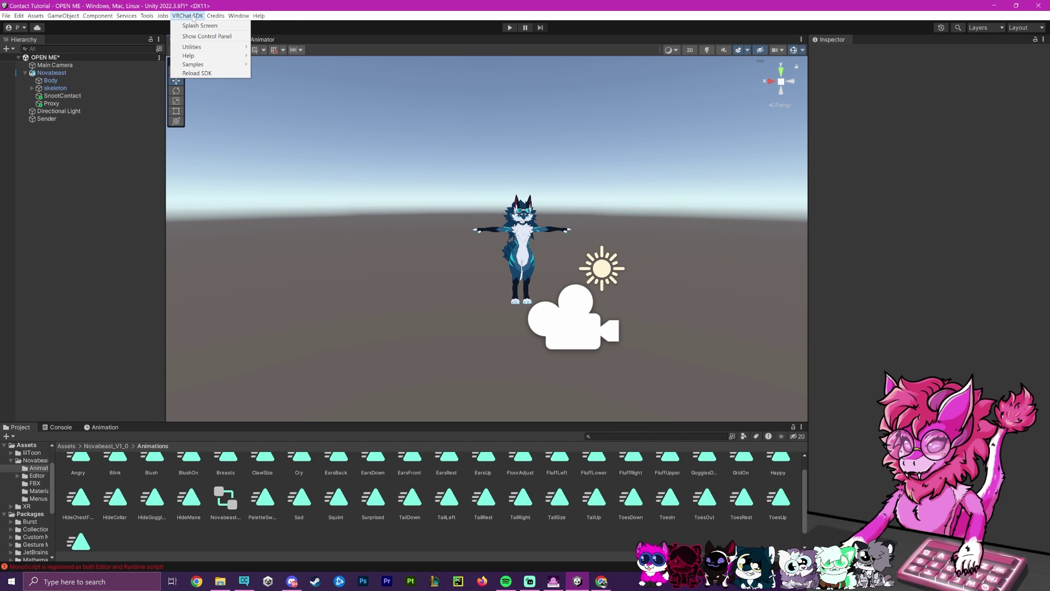
{"action": "left_click", "coordinate": [147, 16]}
{"action": "left_click", "coordinate": [156, 26]}
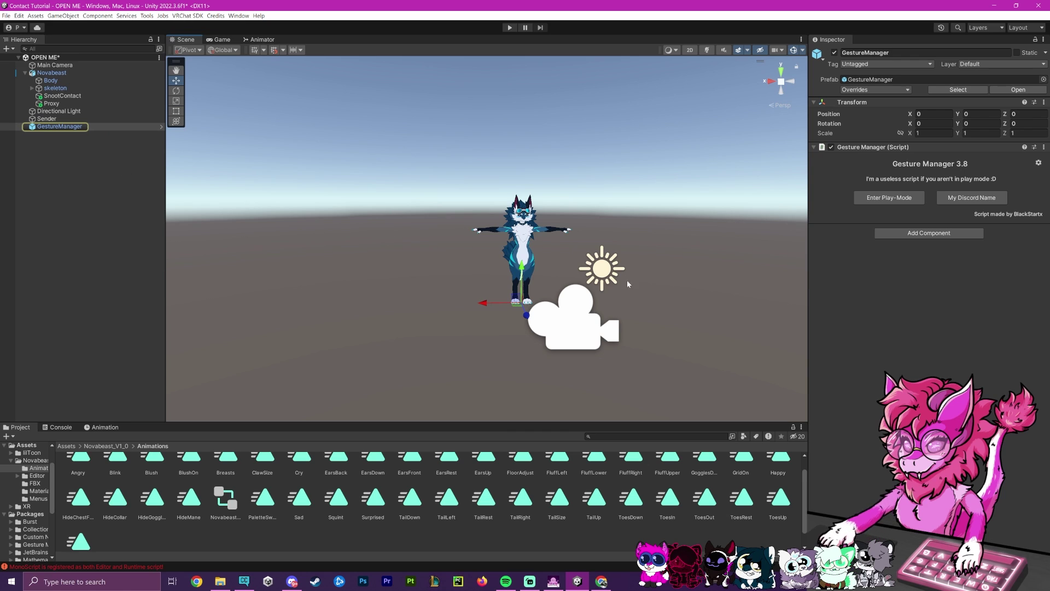
{"action": "left_click", "coordinate": [889, 197]}
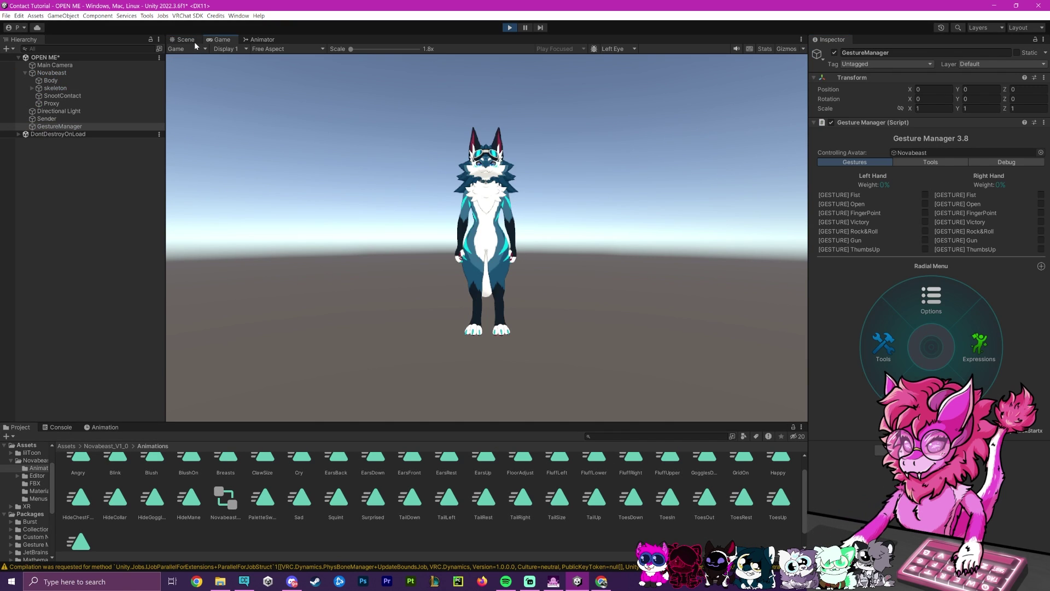
Step: Test the palette swap in play mode by moving the Sender into the Proxy receiver's range and back out
{"action": "left_click", "coordinate": [193, 40]}
{"action": "left_click", "coordinate": [64, 127]}
{"action": "left_click", "coordinate": [47, 119]}
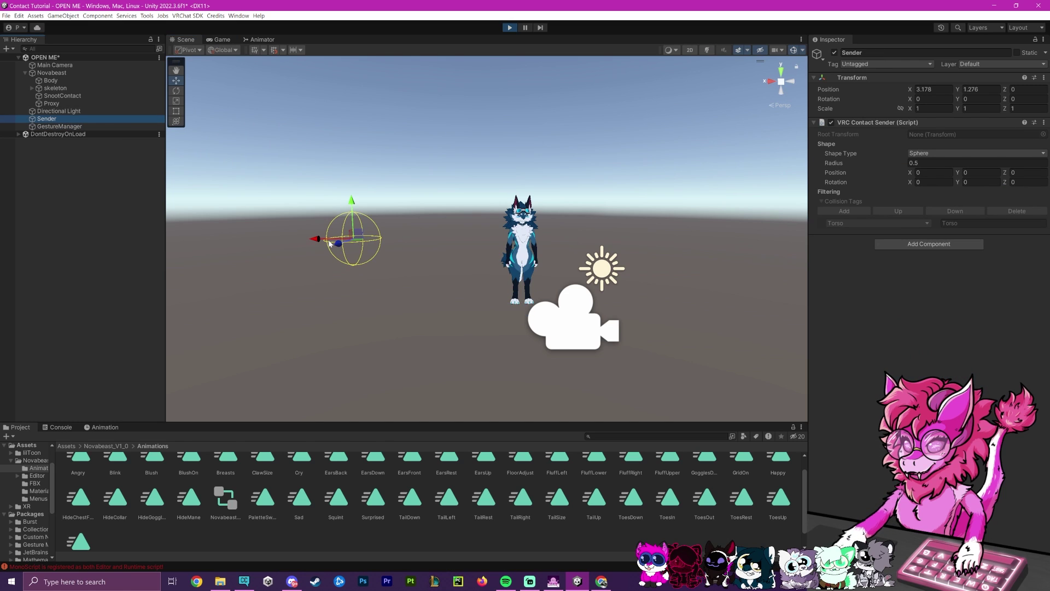
{"action": "left_click_drag", "start_coordinate": [358, 239], "coordinate": [474, 237]}
{"action": "key", "text": "w"}
{"action": "right_click_drag", "start_coordinate": [611, 272], "coordinate": [622, 258]}
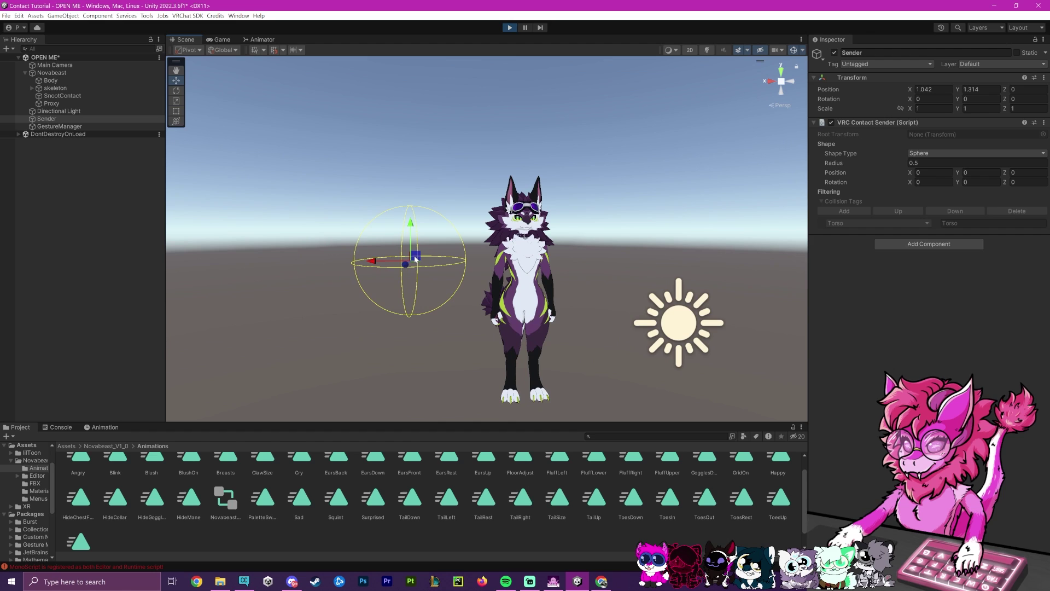
{"action": "left_click_drag", "start_coordinate": [422, 261], "coordinate": [579, 265]}
{"action": "scroll", "coordinate": [556, 281], "scroll_direction": "down", "scroll_amount": 3}
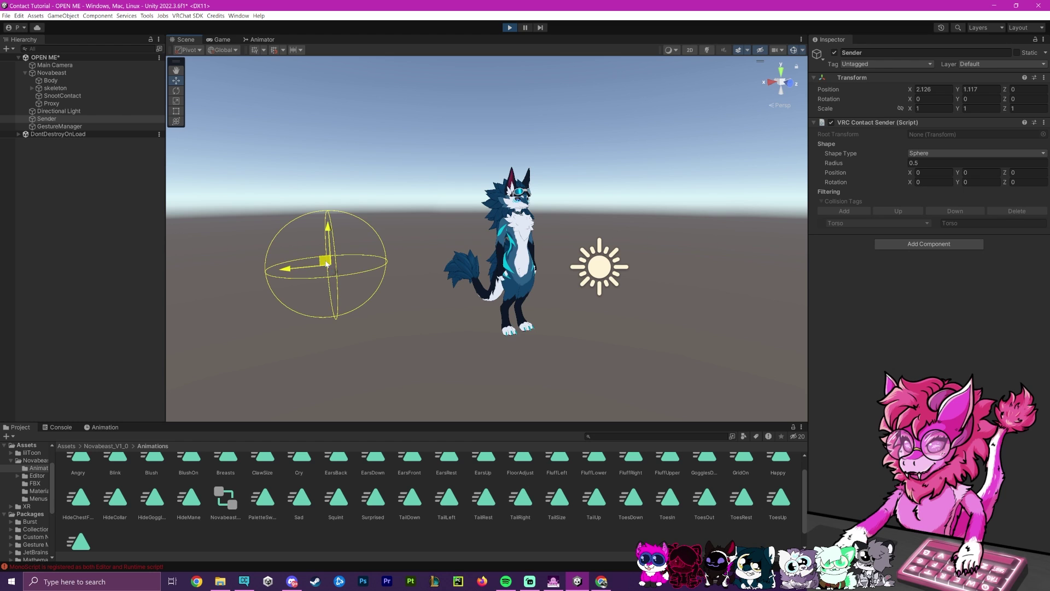
Step: Inspect the avatar's palette, and move the Sender farther away to about X 2.66, Y 1.04
{"action": "scroll", "coordinate": [532, 246], "scroll_direction": "up", "scroll_amount": 4}
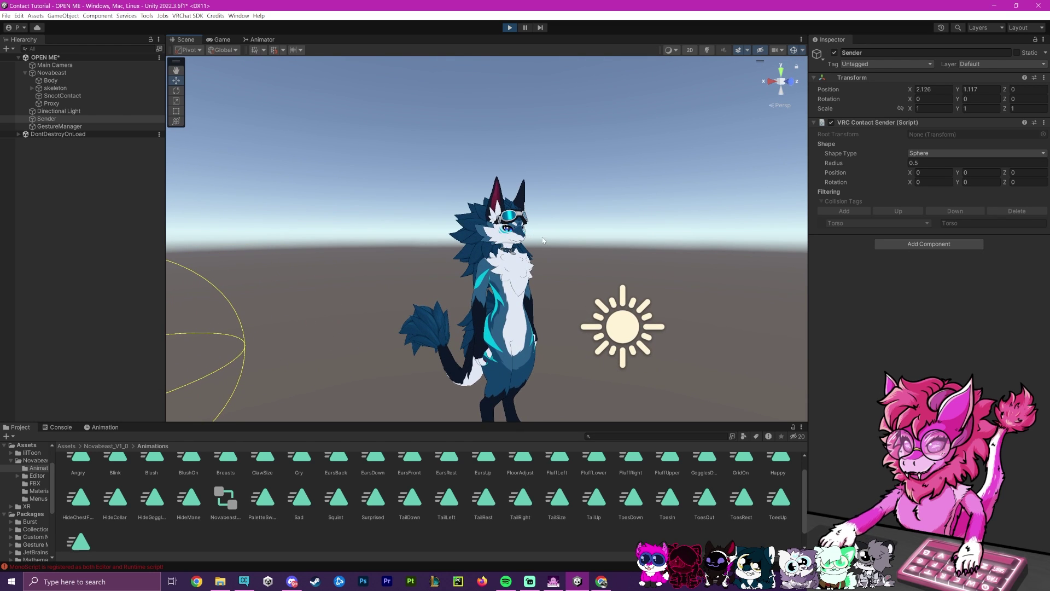
{"action": "scroll", "coordinate": [544, 240], "scroll_direction": "up", "scroll_amount": 5}
{"action": "scroll", "coordinate": [513, 234], "scroll_direction": "down", "scroll_amount": 8}
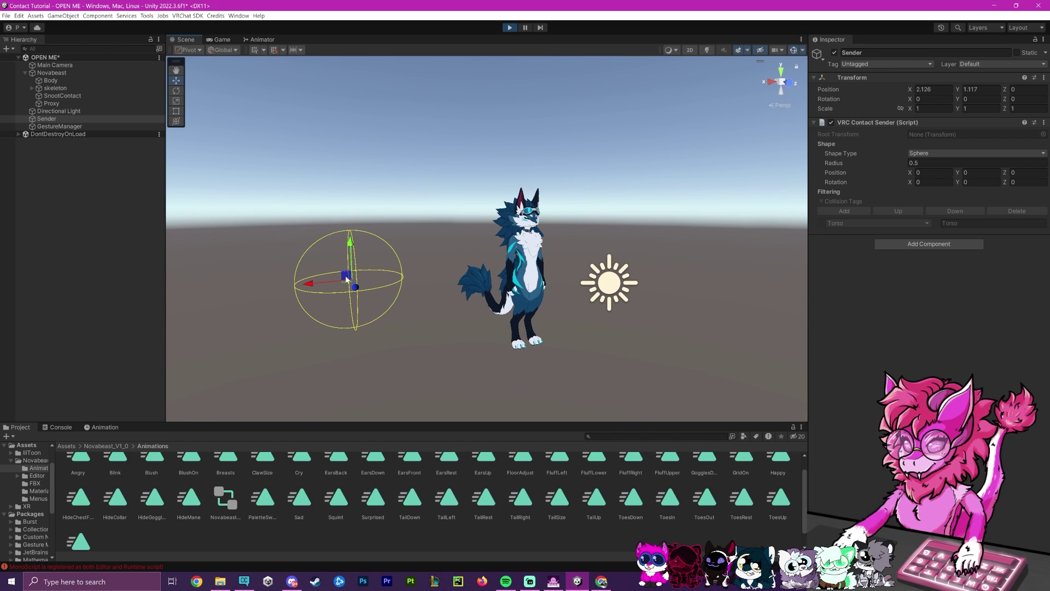
{"action": "left_click_drag", "start_coordinate": [346, 277], "coordinate": [282, 295]}
{"action": "scroll", "coordinate": [511, 267], "scroll_direction": "down", "scroll_amount": 4}
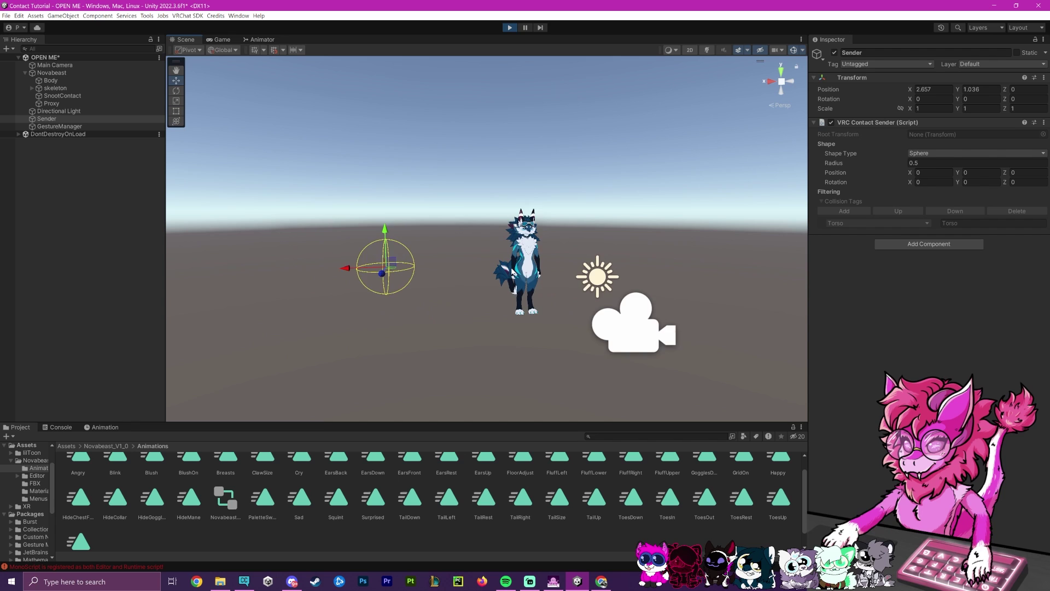
{"action": "scroll", "coordinate": [513, 272], "scroll_direction": "up", "scroll_amount": 1}
{"action": "scroll", "coordinate": [443, 202], "scroll_direction": "up", "scroll_amount": 5}
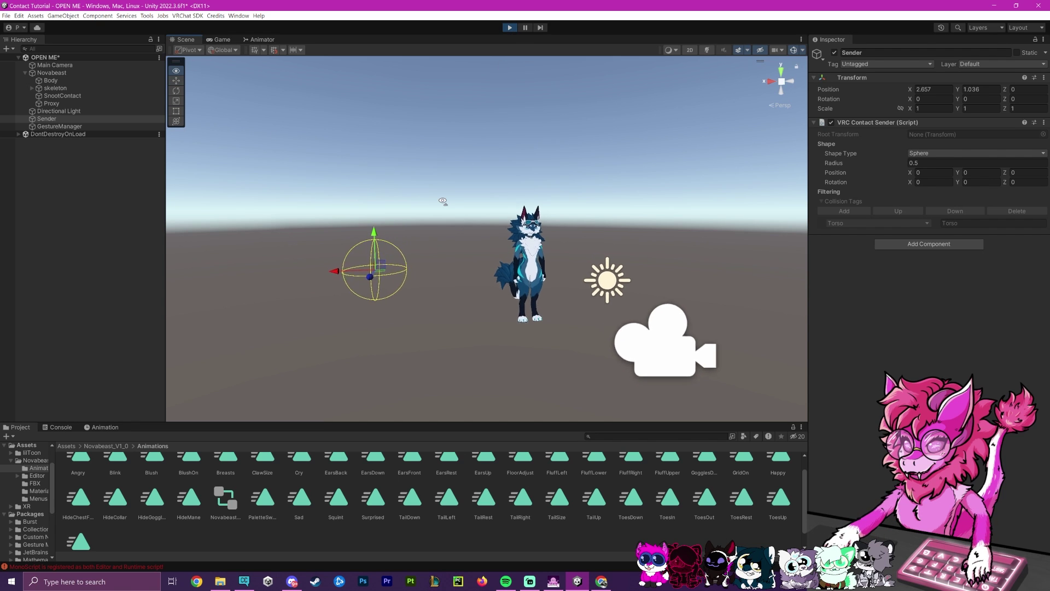
Step: Test the contact from another angle by moving the Sender toward the avatar to about X 2.42, Y 1.22
{"action": "left_click_drag", "start_coordinate": [443, 202], "coordinate": [365, 236], "text": "alt"}
{"action": "scroll", "coordinate": [350, 252], "scroll_direction": "down", "scroll_amount": 3}
{"action": "scroll", "coordinate": [334, 275], "scroll_direction": "down", "scroll_amount": 1}
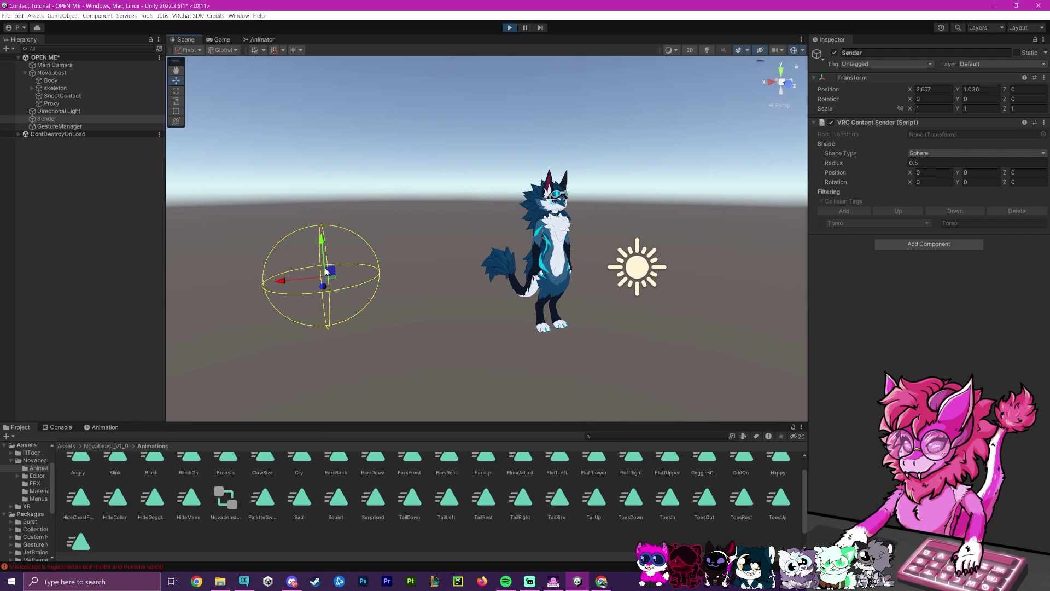
{"action": "left_click_drag", "start_coordinate": [332, 272], "coordinate": [358, 249]}
{"action": "scroll", "coordinate": [552, 226], "scroll_direction": "down", "scroll_amount": 3}
{"action": "left_click_drag", "start_coordinate": [580, 227], "coordinate": [552, 226], "text": "alt"}
{"action": "scroll", "coordinate": [552, 227], "scroll_direction": "up", "scroll_amount": 2}
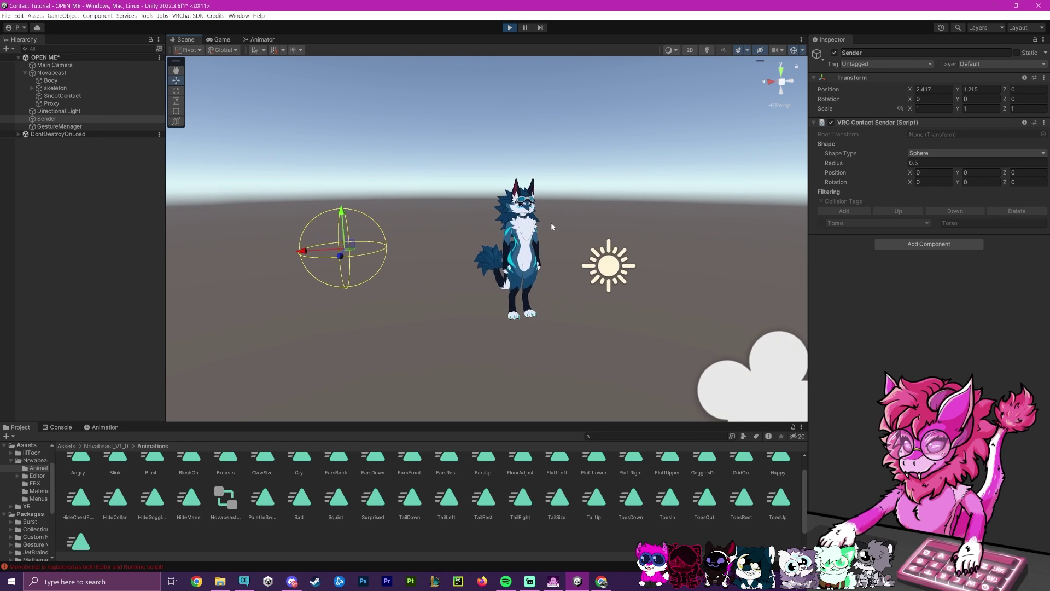
Step: Exit play mode and return to editing the scene with the Sender and avatar in view
{"action": "left_click", "coordinate": [511, 29]}
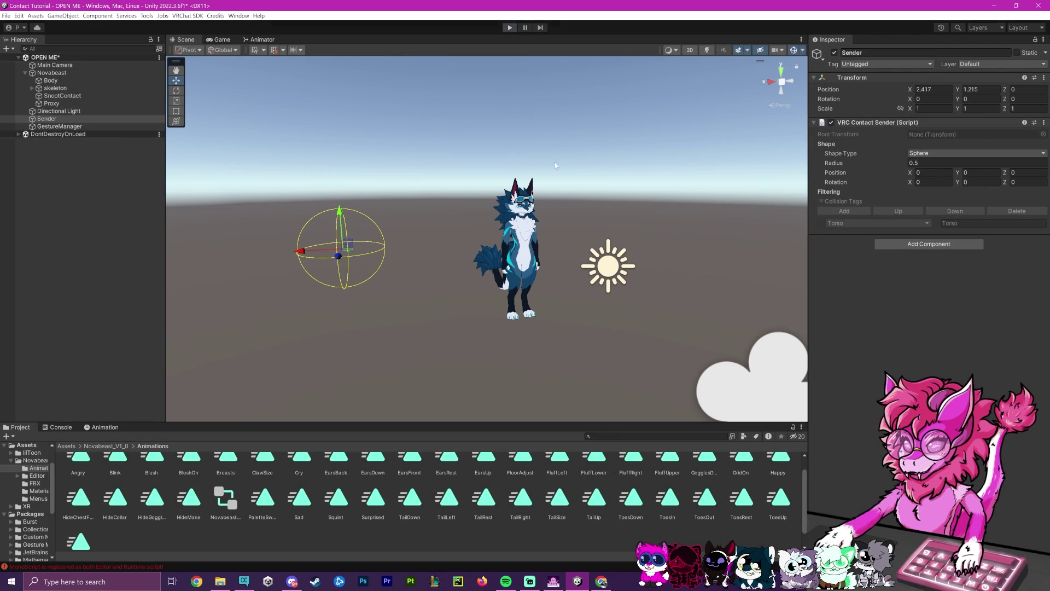
{"action": "scroll", "coordinate": [579, 182], "scroll_direction": "down", "scroll_amount": 3}
{"action": "left_click_drag", "start_coordinate": [591, 178], "coordinate": [604, 178], "text": "alt"}
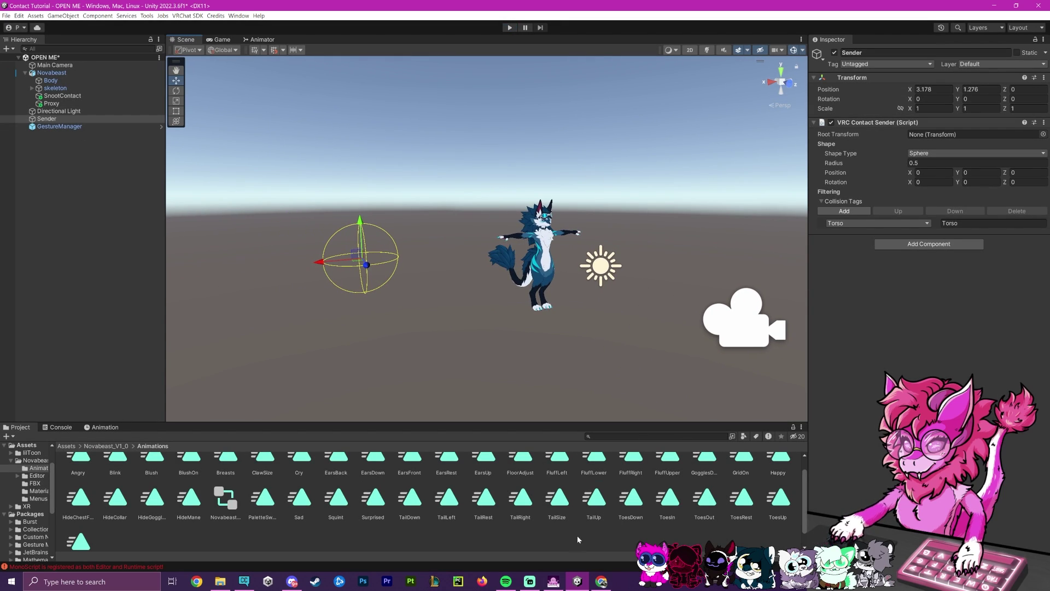